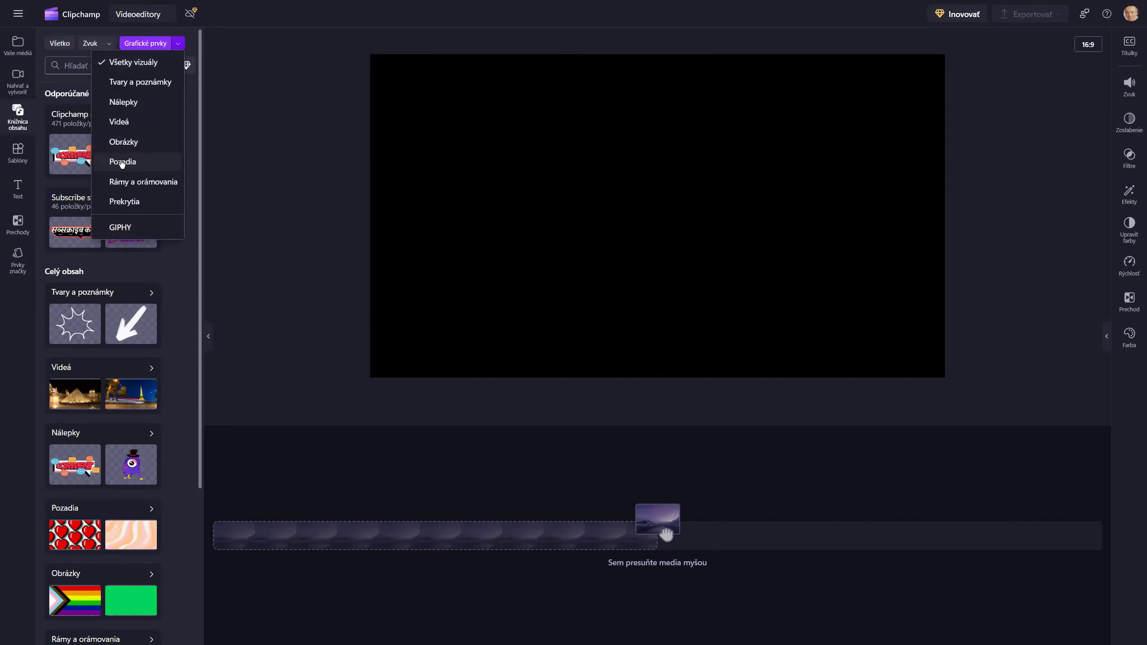
Show the Pozadia category in the content library and examine the Nostalgické pozadia Microsoft collection.
left_click(121, 163)
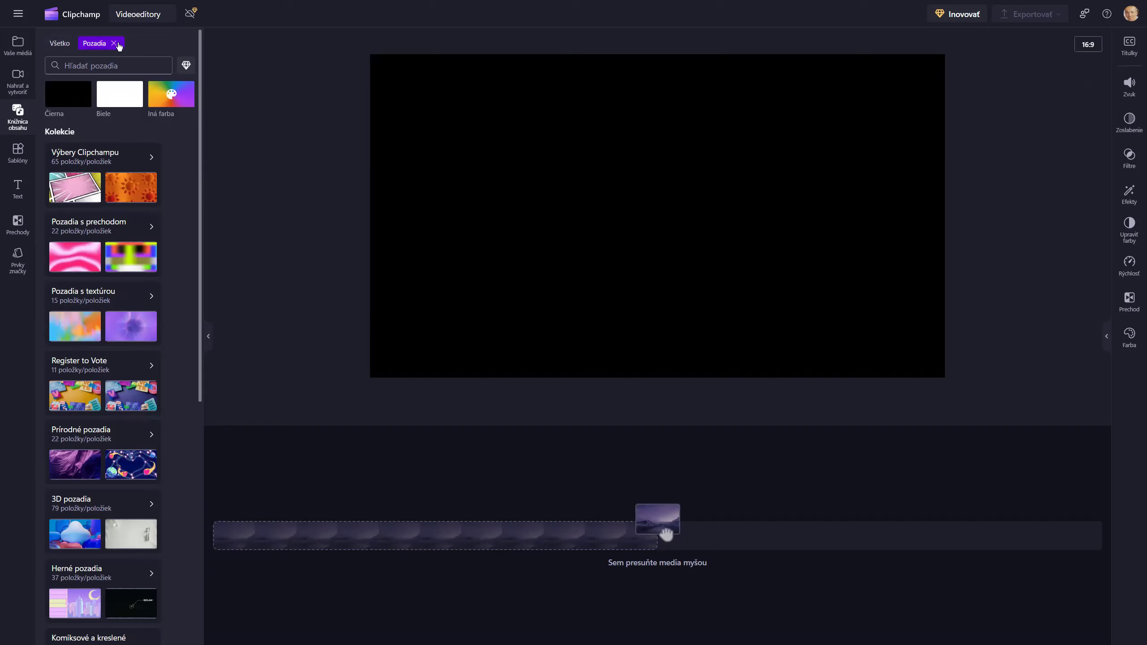
scroll(123, 314, "down", 5)
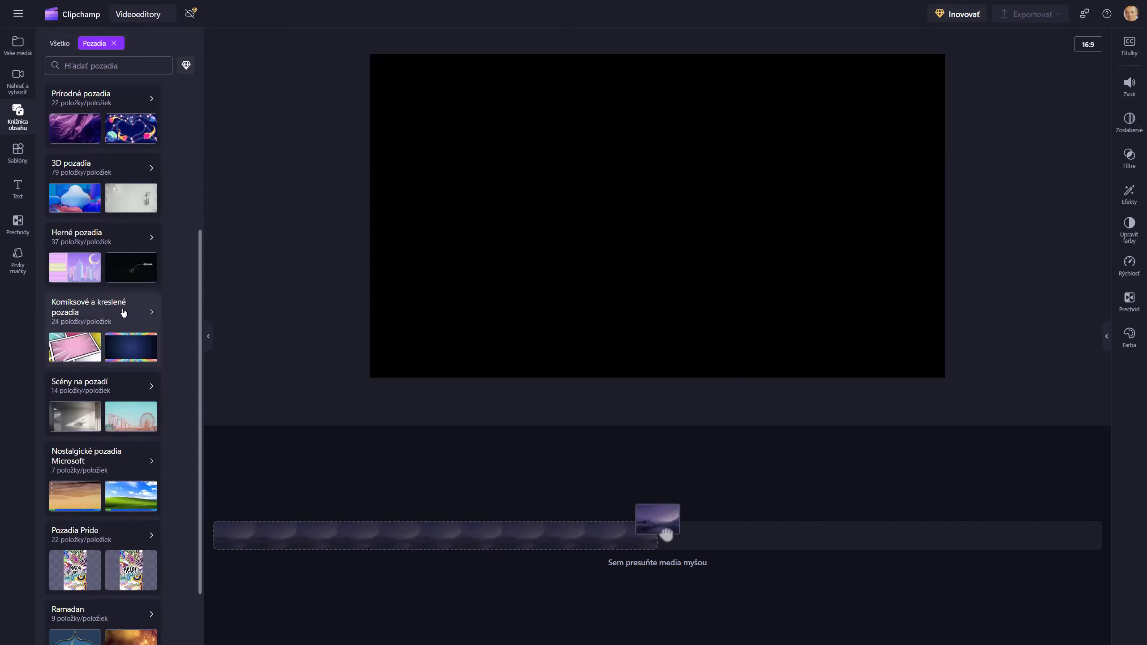
scroll(122, 312, "down", 3)
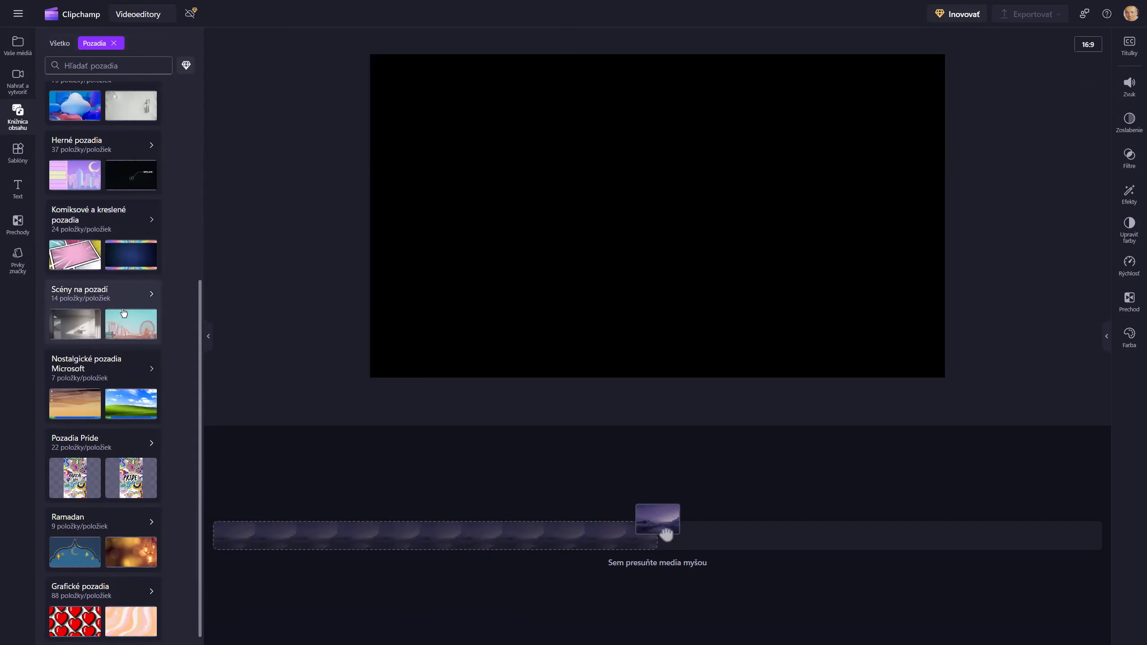
left_click(124, 391)
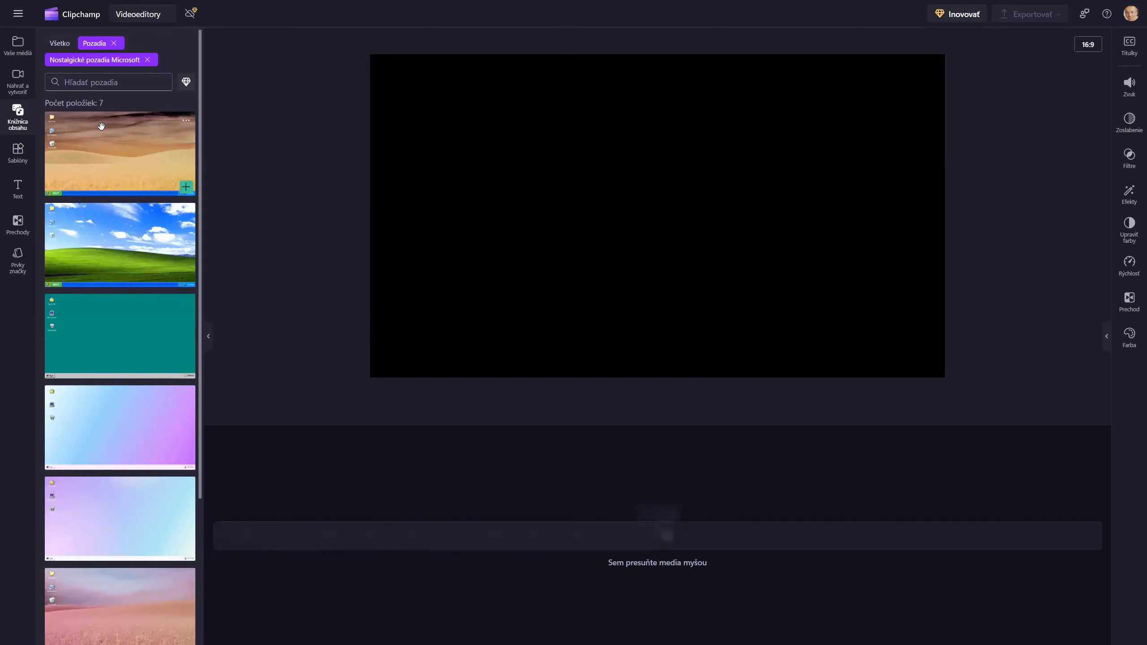
left_click(147, 60)
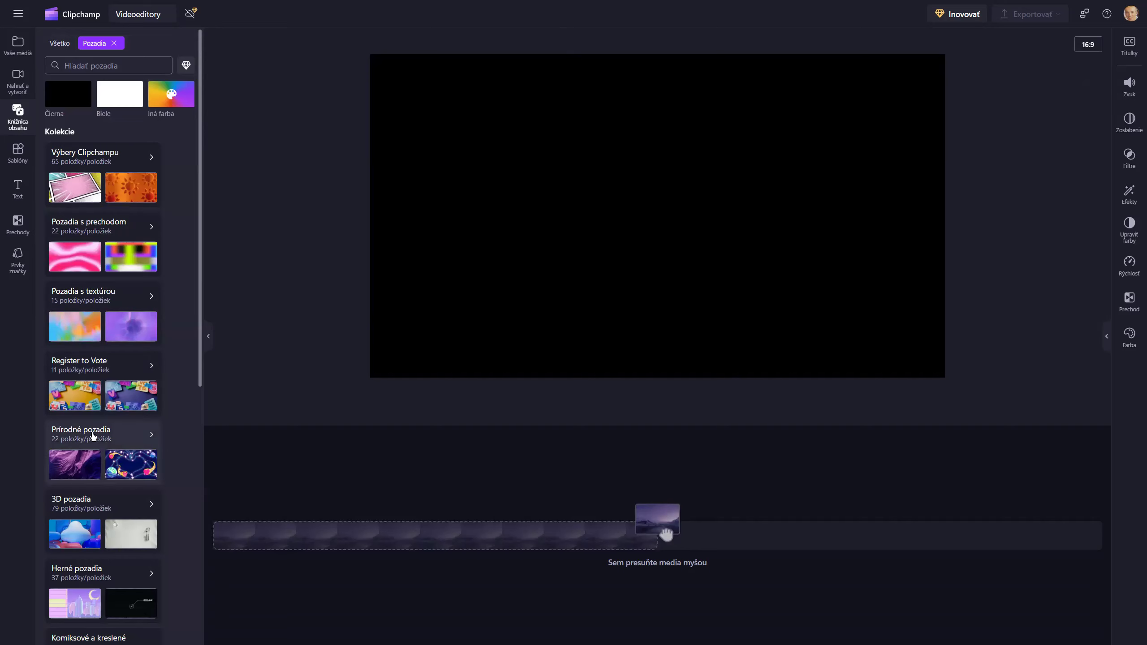
Examine the Register to Vote background collection and clear the background category filters.
scroll(108, 433, "down", 2)
scroll(111, 407, "up", 2)
scroll(122, 445, "down", 3)
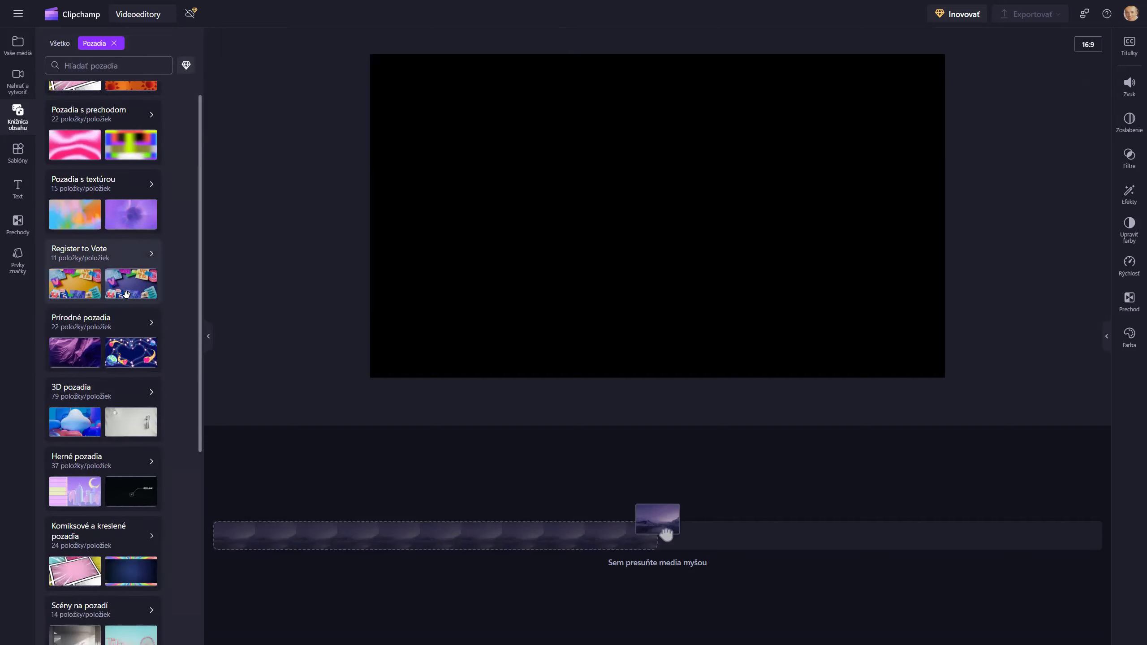
left_click(125, 285)
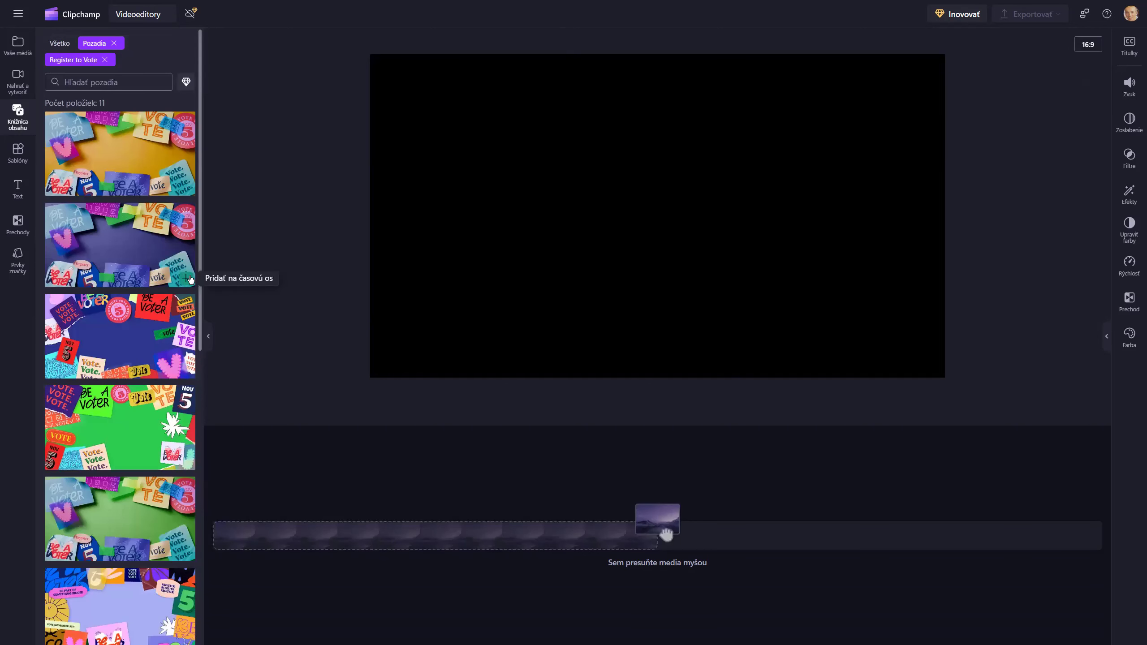
left_click(105, 59)
left_click(114, 43)
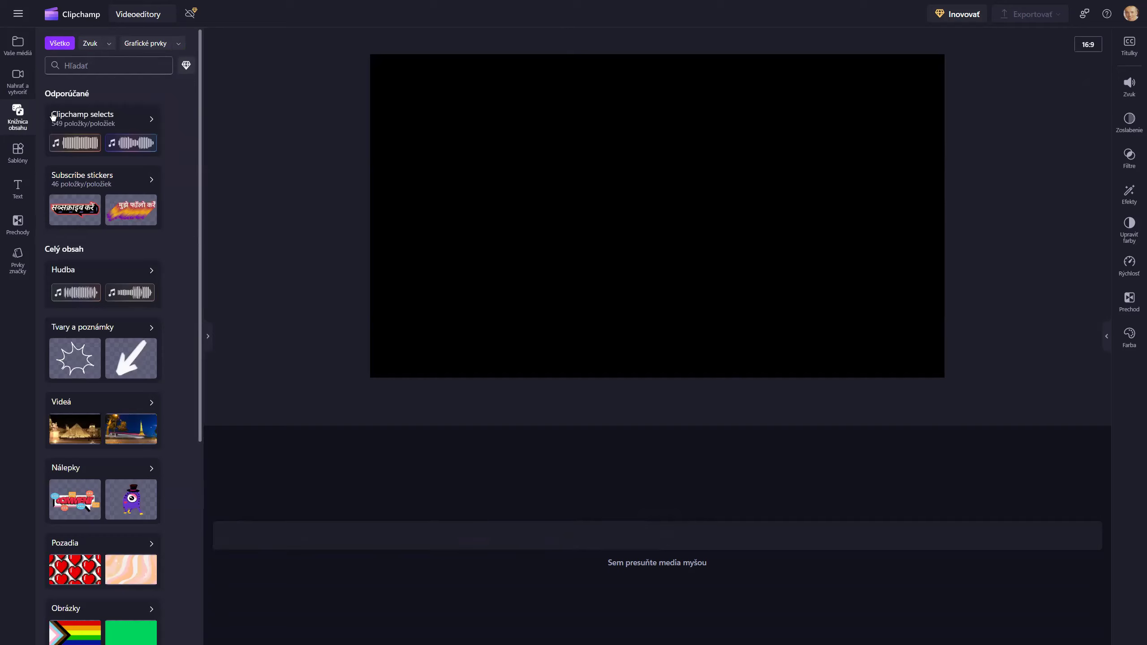
Filter the content library to the Obrázky category of graphic elements.
left_click(18, 114)
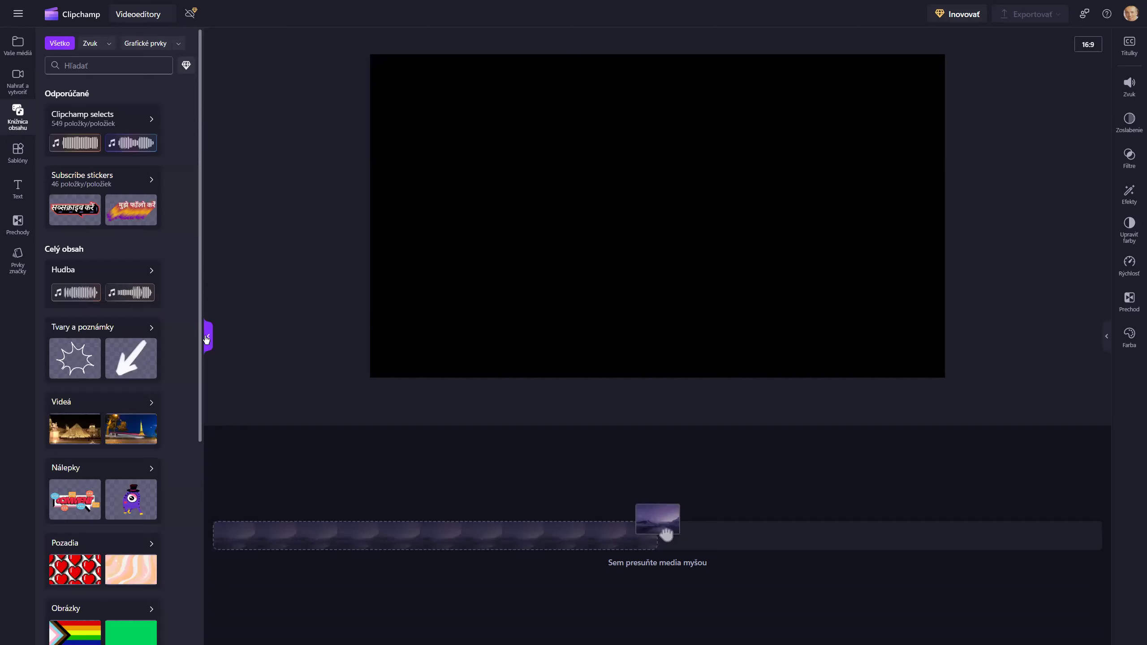
left_click(179, 44)
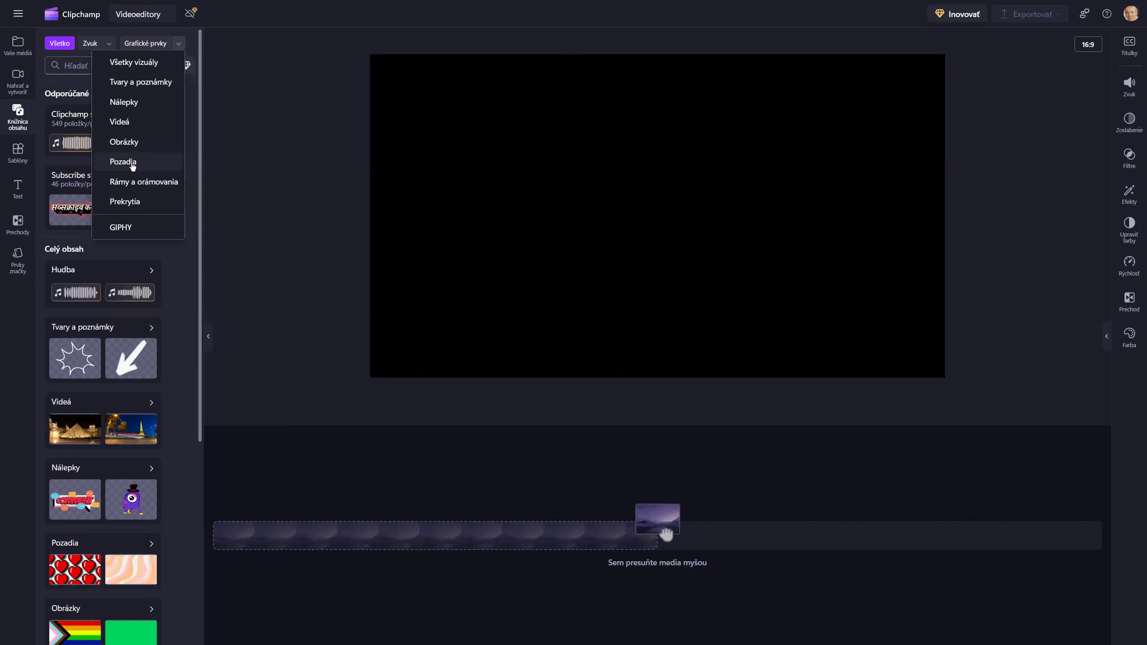
left_click(128, 143)
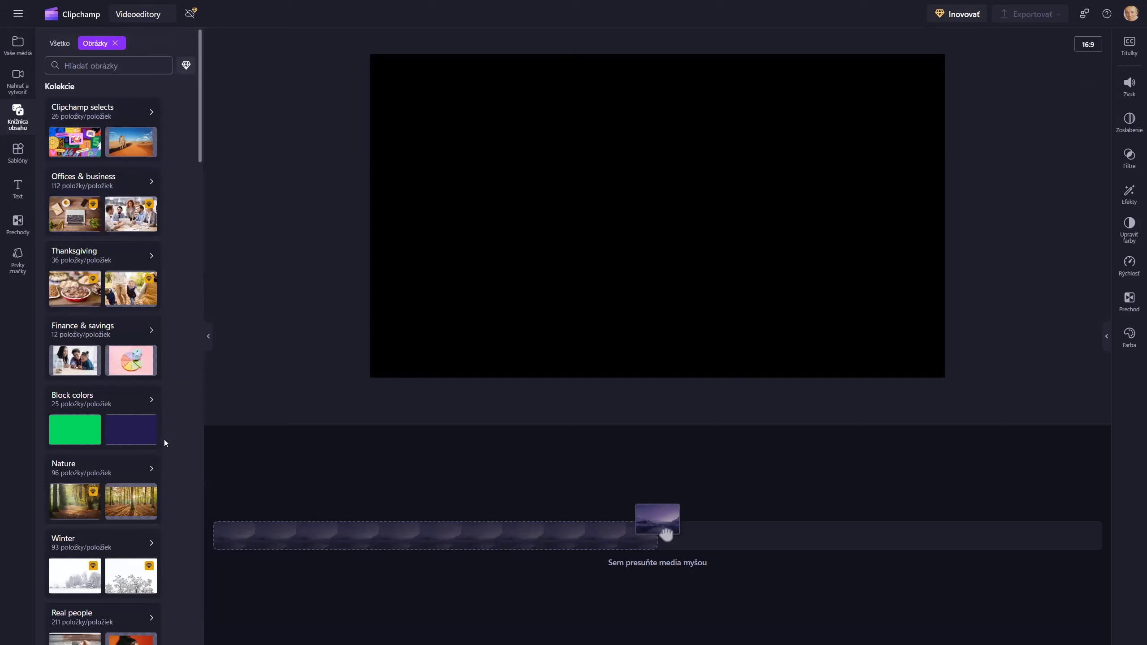
Look through the image collections, examine the pictures in the Travel collection and return to the collection list.
mouse_move(93, 282)
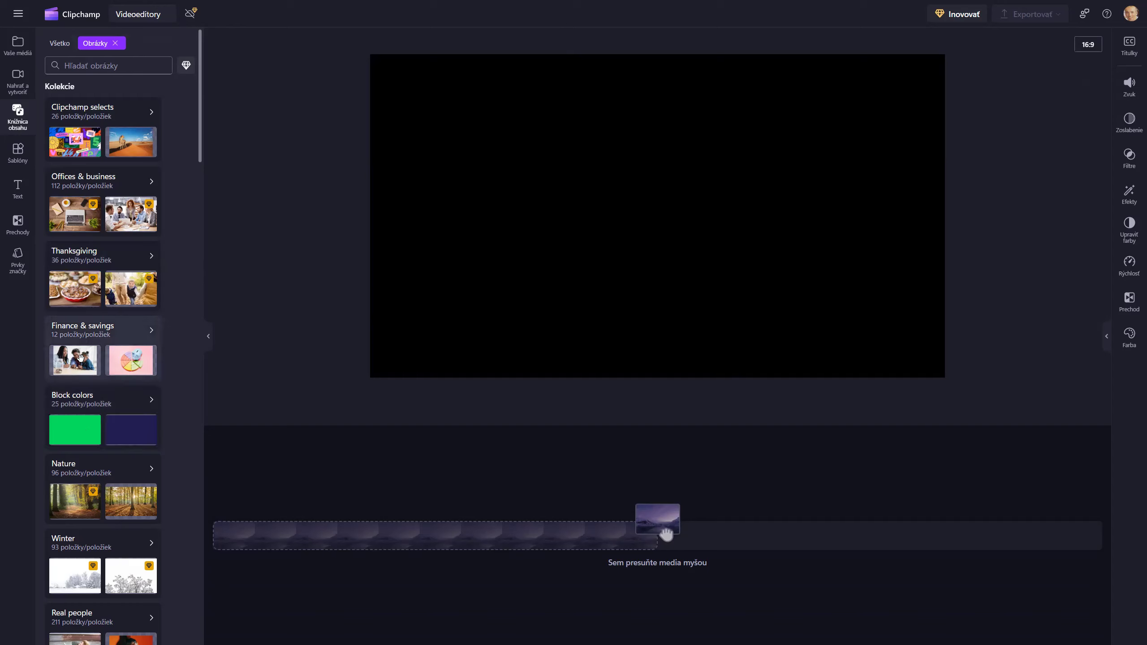
scroll(104, 391, "down", 5)
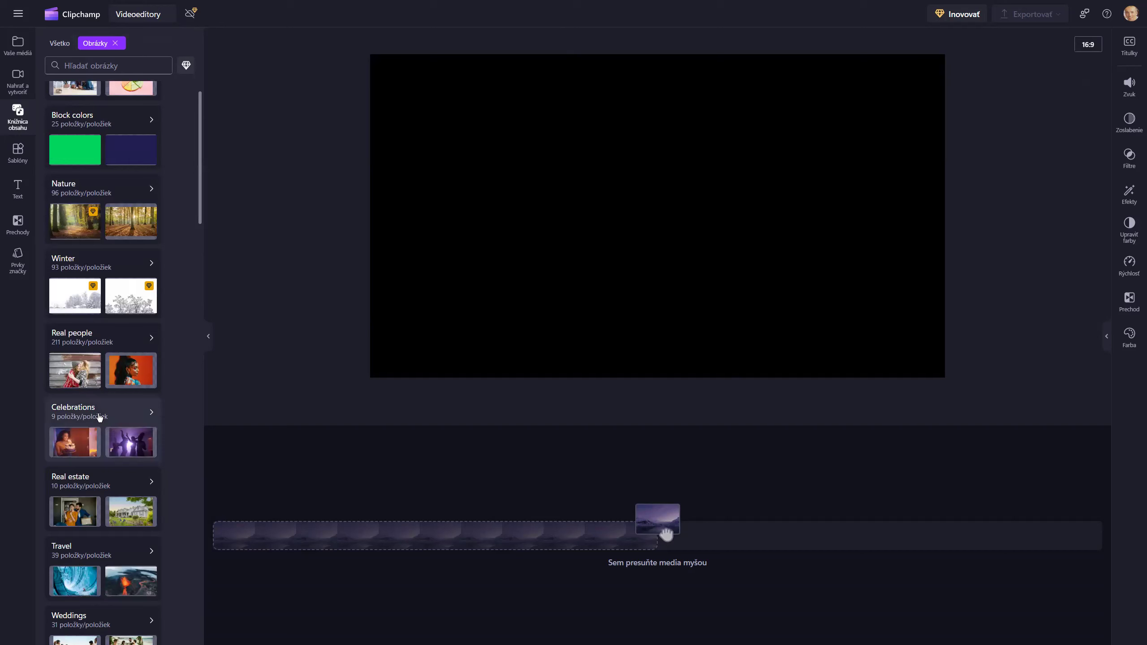
scroll(99, 417, "down", 3)
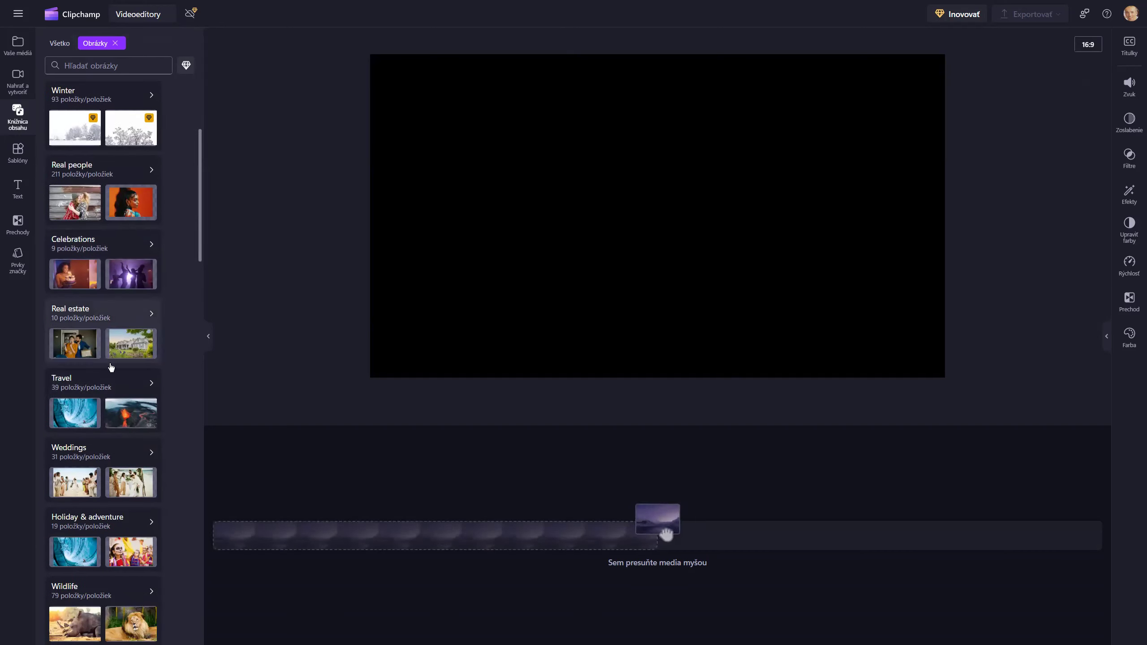
left_click(139, 383)
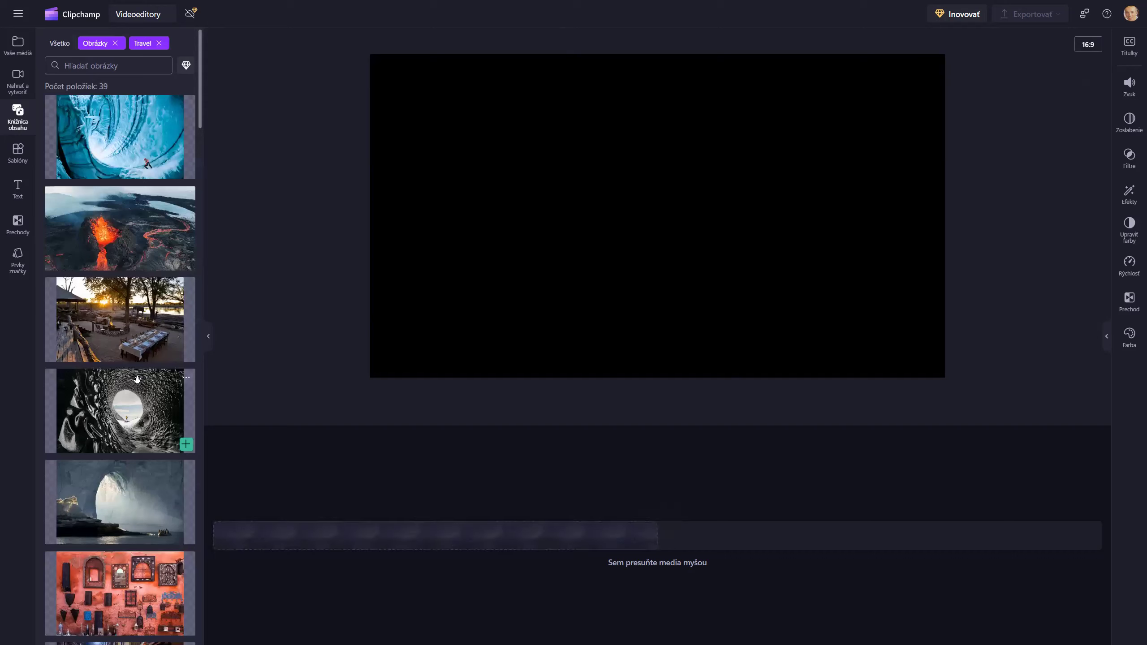
scroll(135, 381, "down", 5)
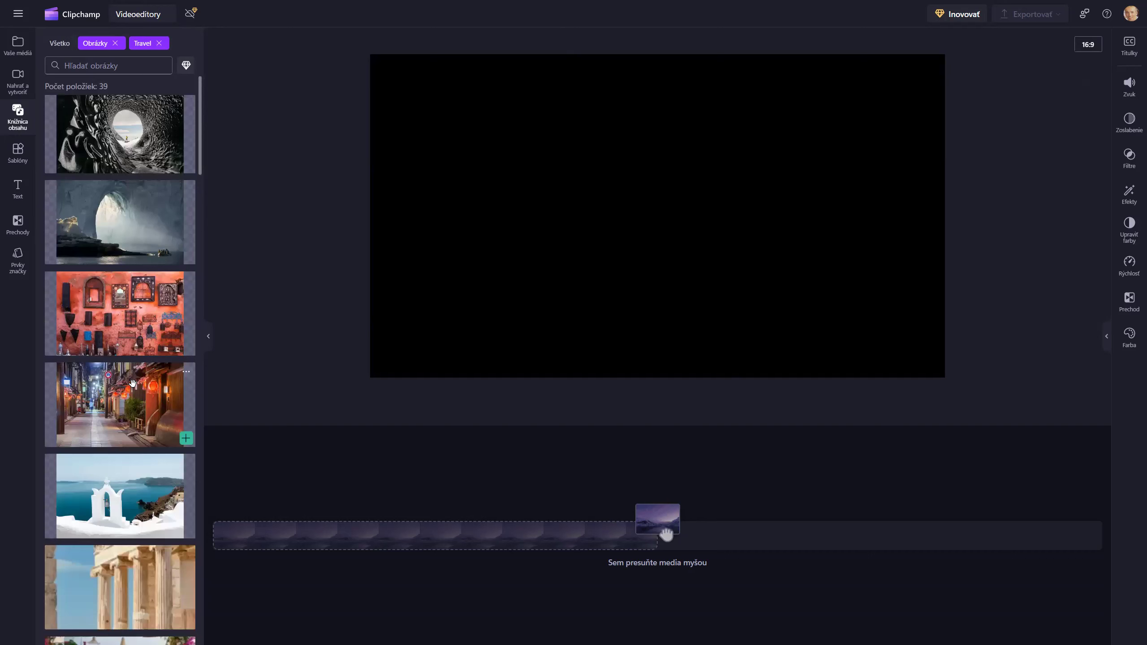
scroll(133, 384, "down", 3)
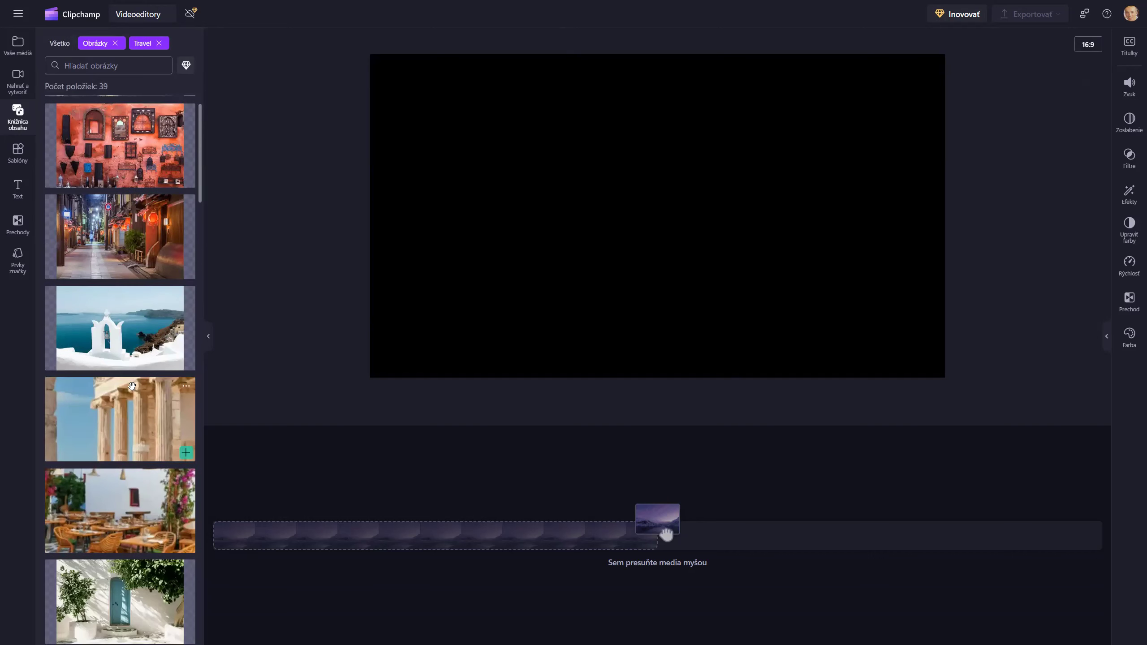
scroll(131, 386, "down", 1)
scroll(124, 259, "up", 8)
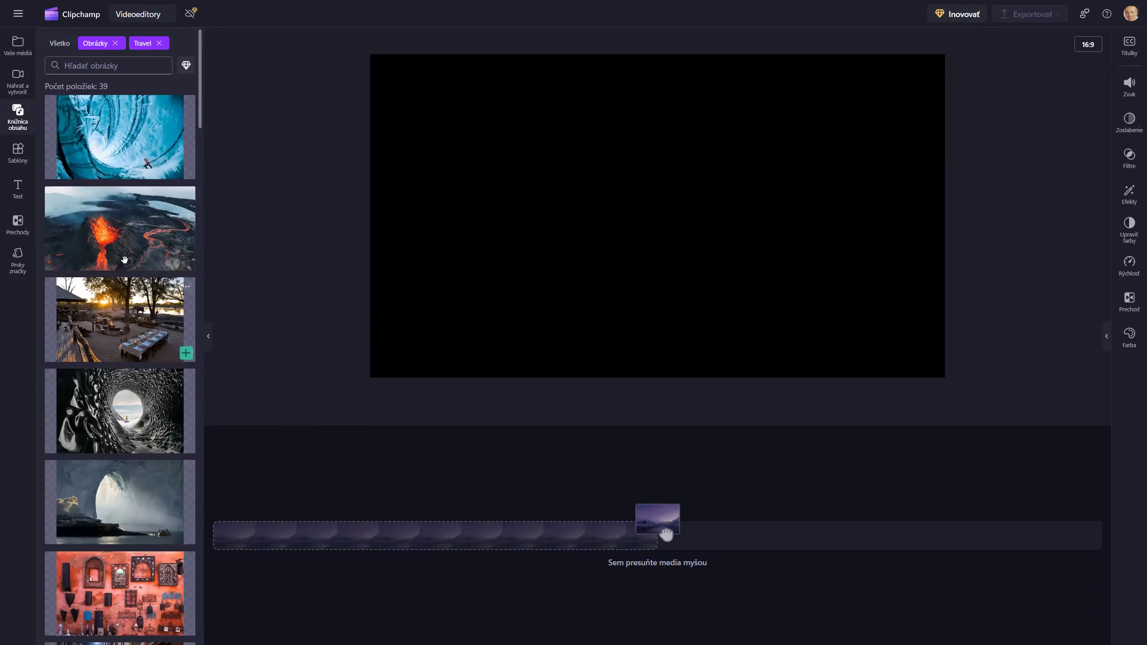
left_click(159, 44)
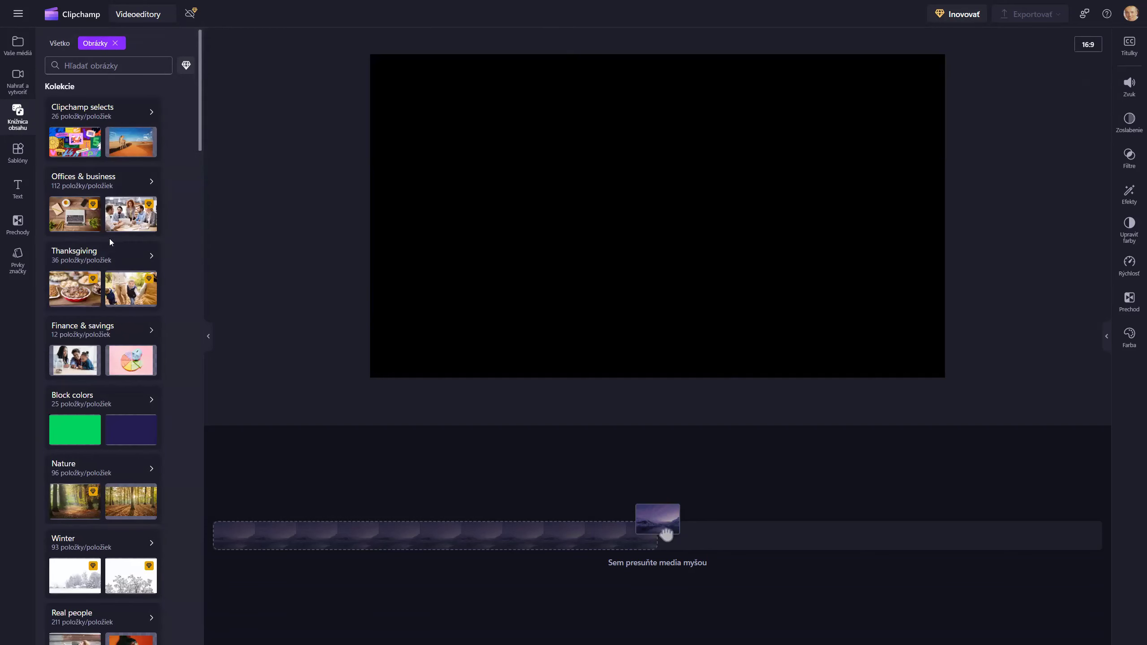
Add the blue image at the end of the Block colors collection to the timeline.
left_click(87, 403)
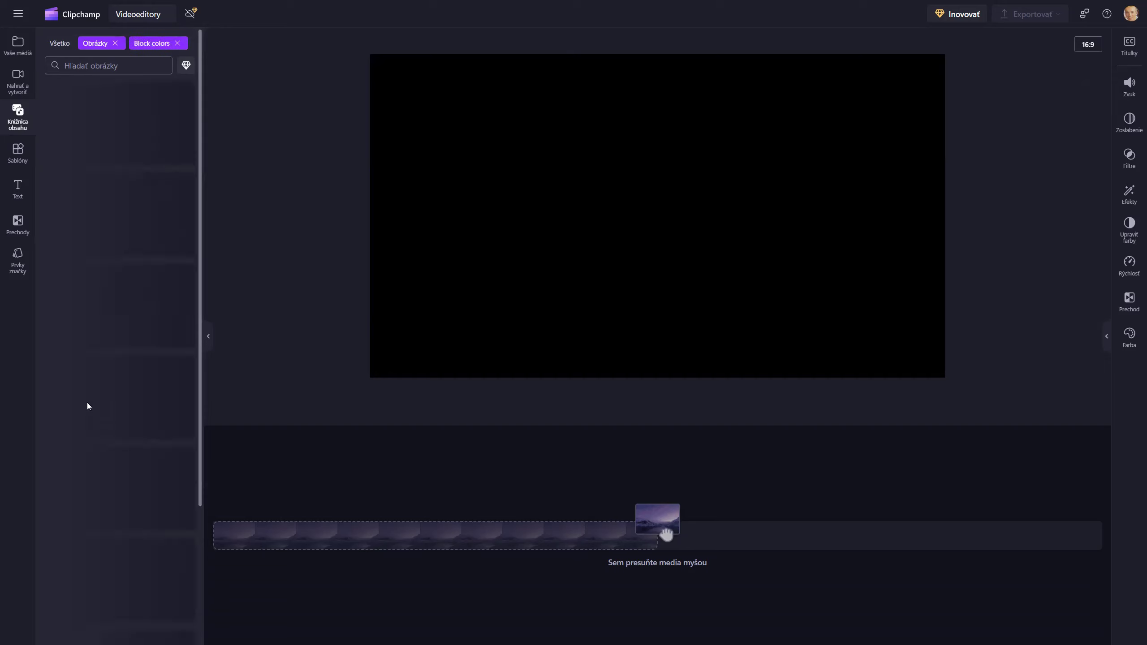
mouse_move(81, 397)
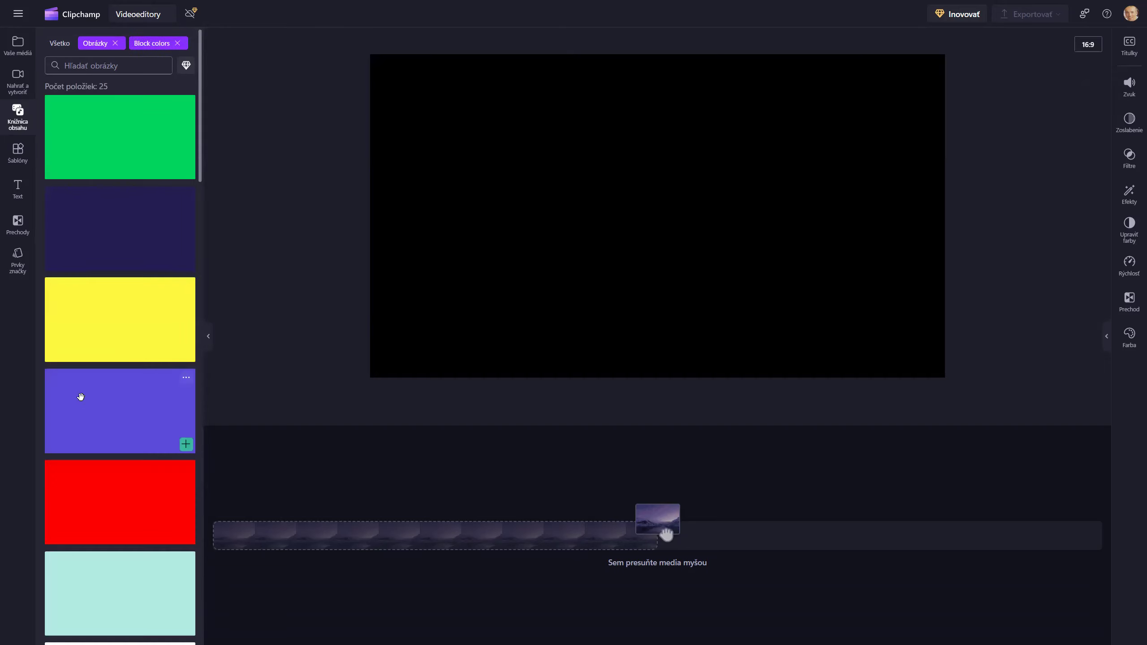
scroll(147, 436, "down", 5)
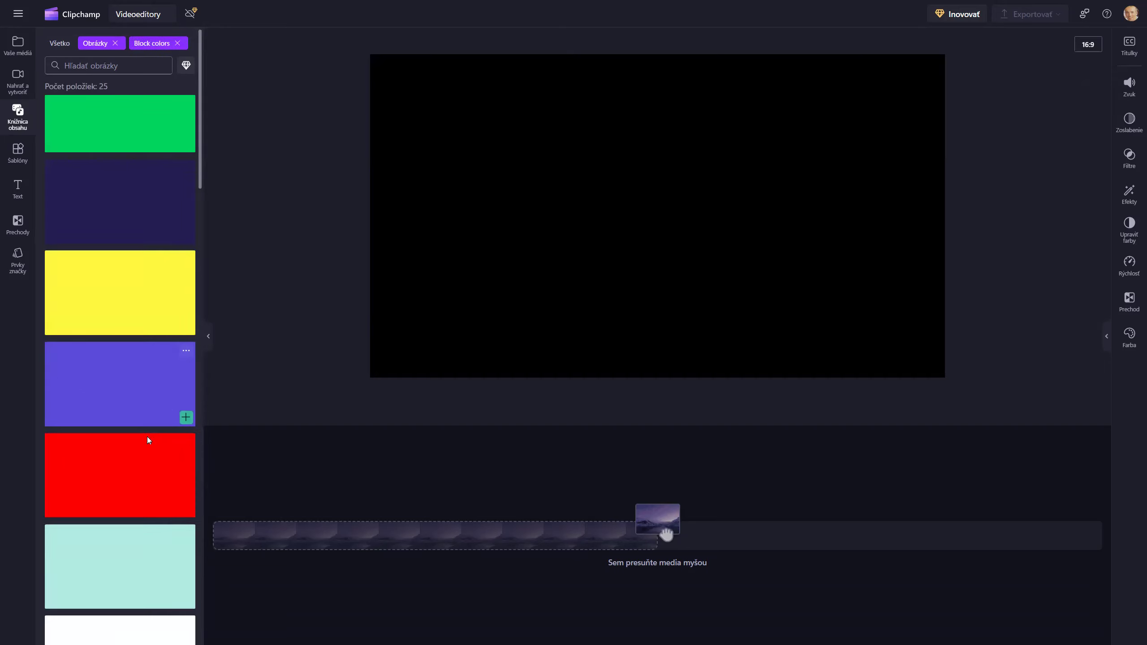
scroll(147, 436, "down", 12)
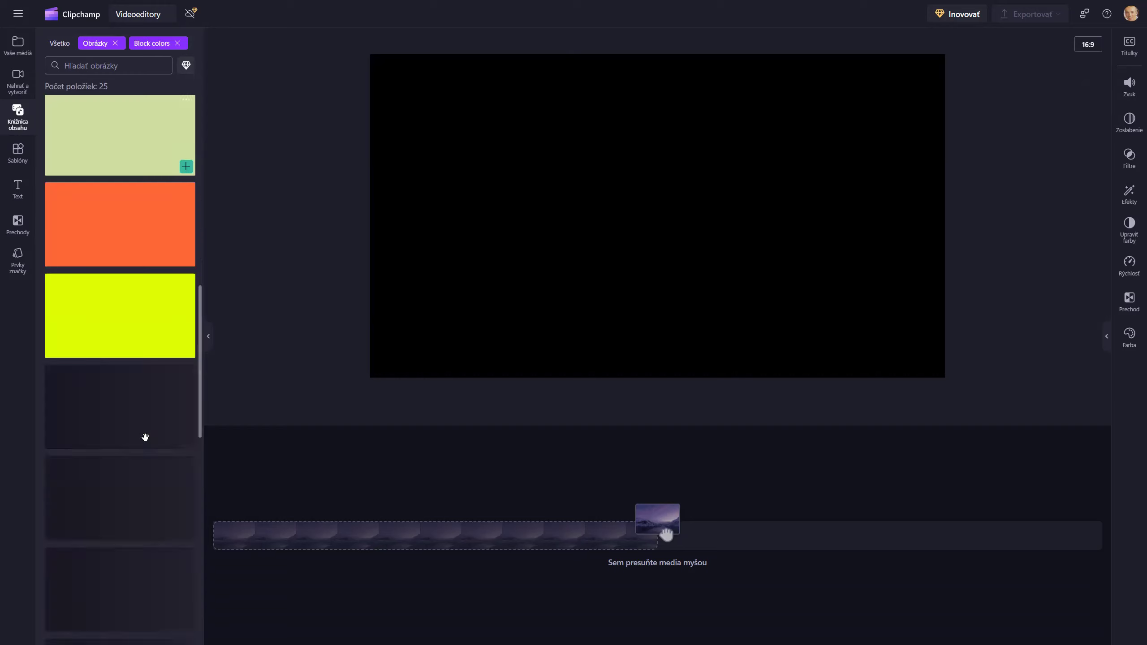
scroll(145, 437, "down", 10)
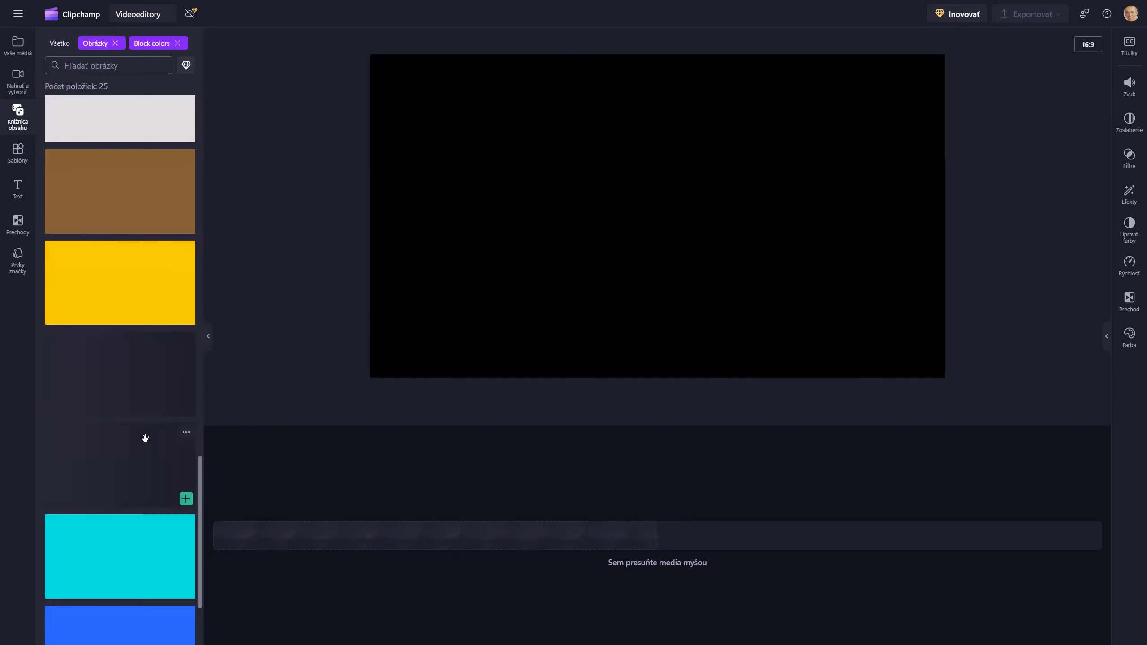
scroll(146, 437, "down", 3)
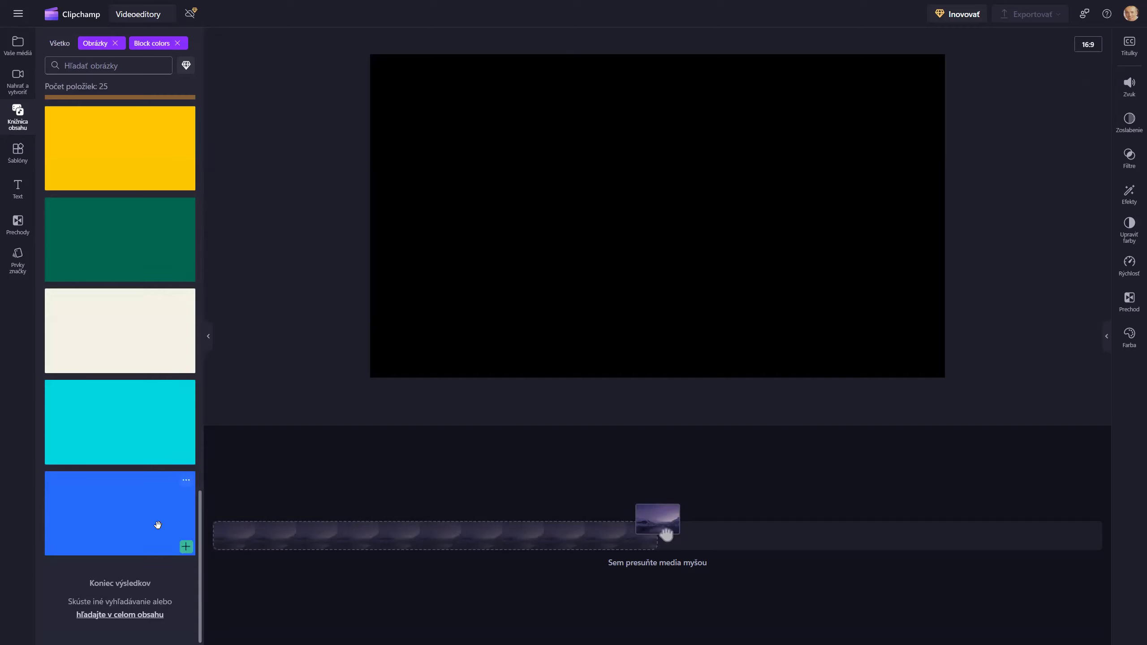
left_click(185, 547)
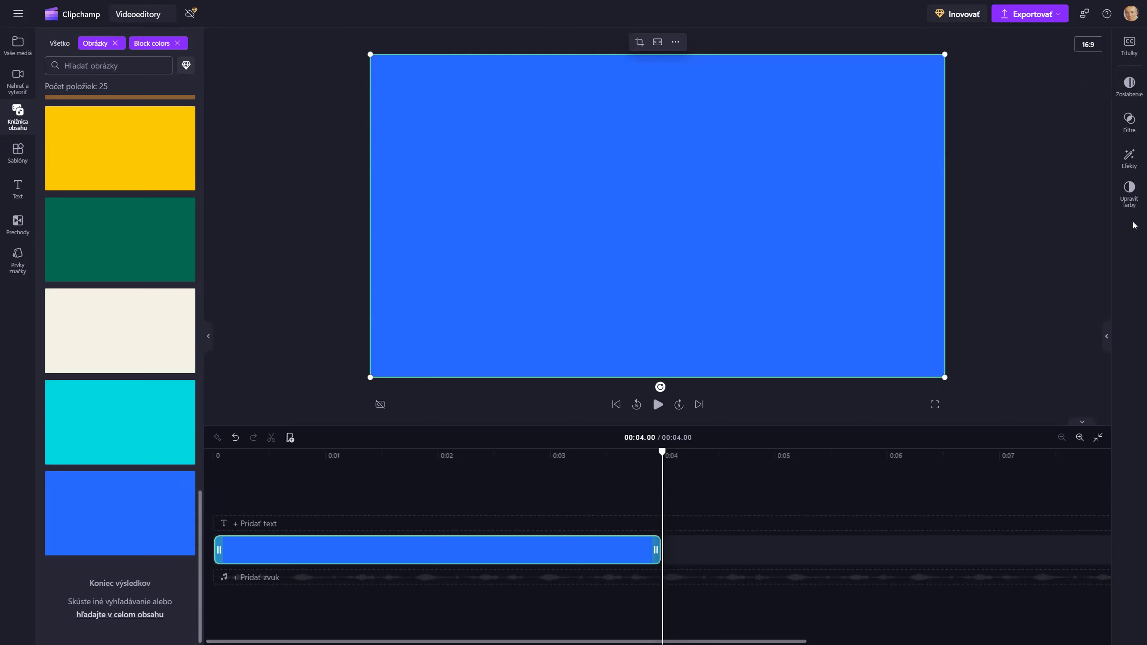
Review the blue clip's colour adjustment settings and apply the Tučné a modré filter to it.
left_click(1130, 189)
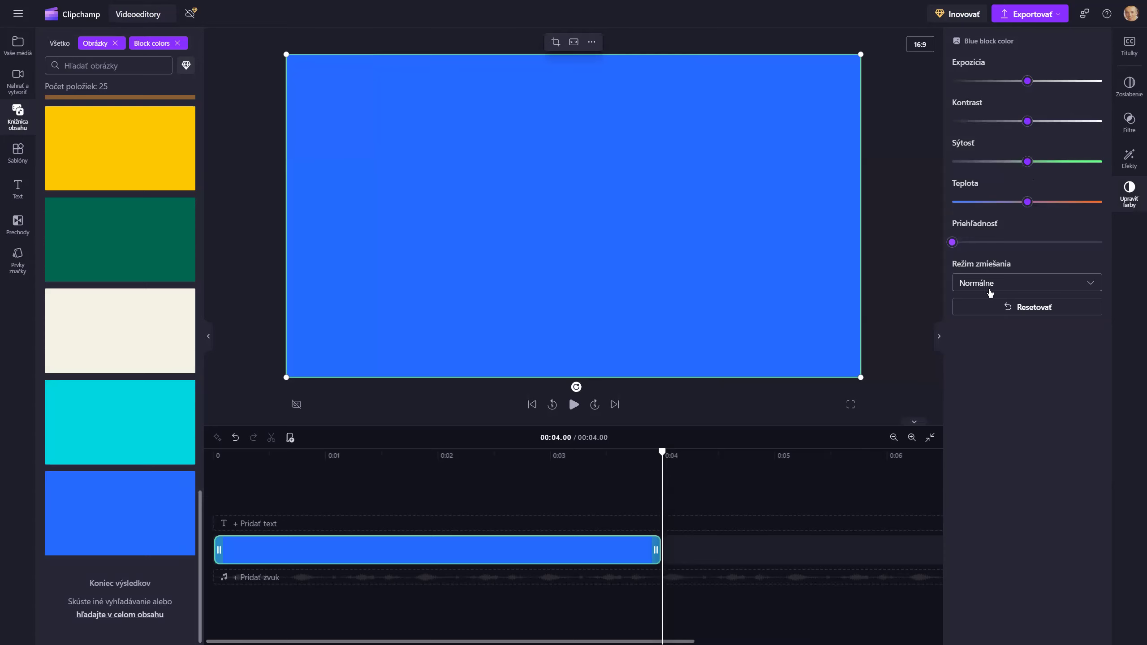
mouse_move(955, 244)
left_mouse_down()
mouse_move(1016, 244)
mouse_move(942, 245)
left_mouse_up()
mouse_move(1029, 203)
left_mouse_down()
mouse_move(1083, 203)
mouse_move(1030, 201)
left_mouse_up()
left_click(1132, 124)
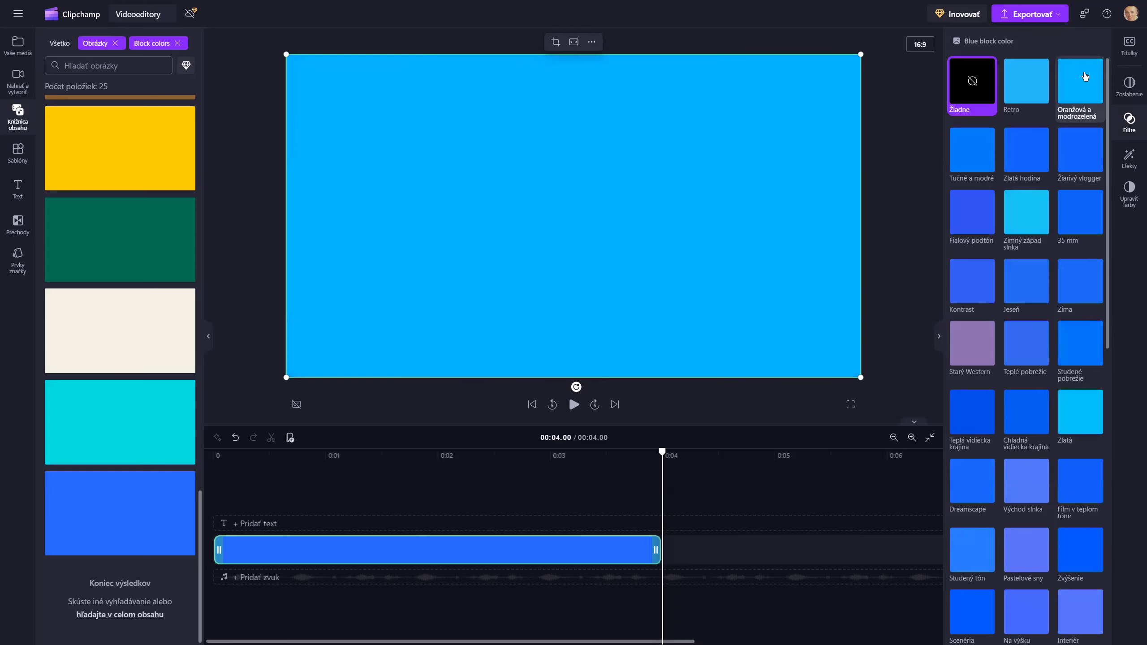
left_click(970, 153)
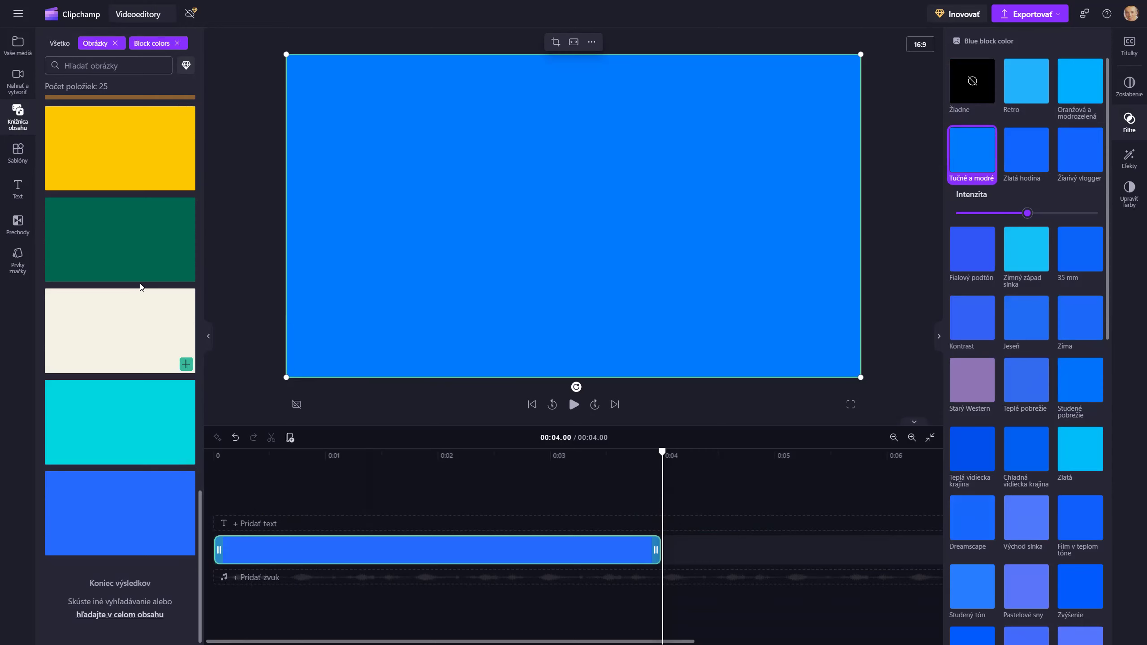
Add the Ohňostroj title, move it to the timeline's start on a track below the blue clip, and trim it to 4 seconds.
left_click(19, 189)
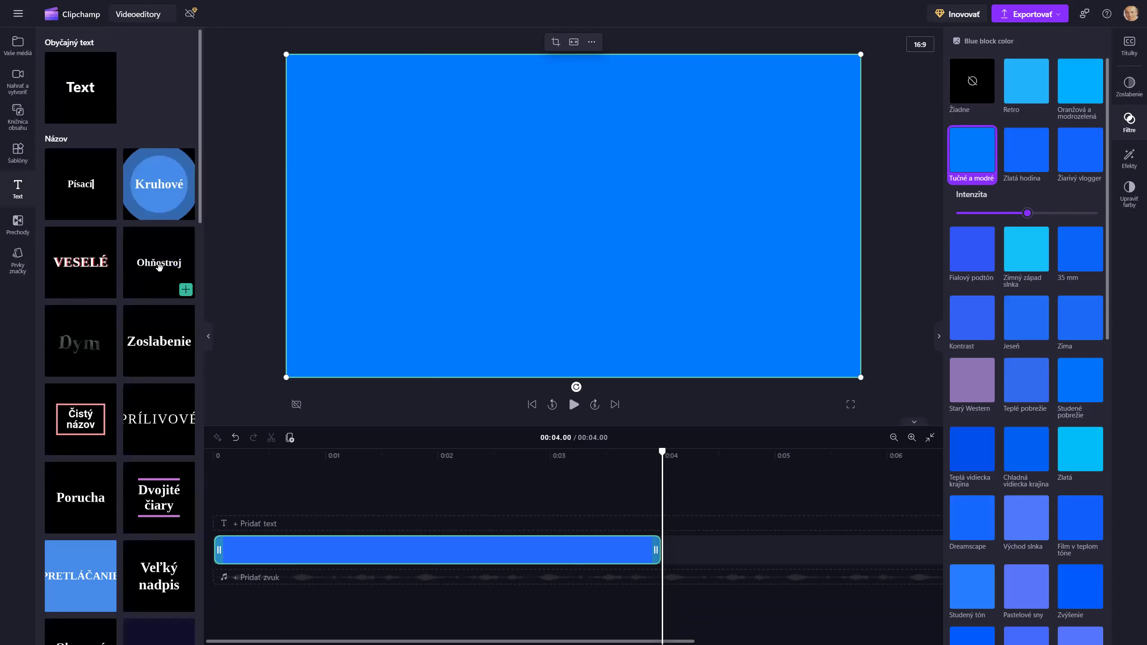
left_click(185, 291)
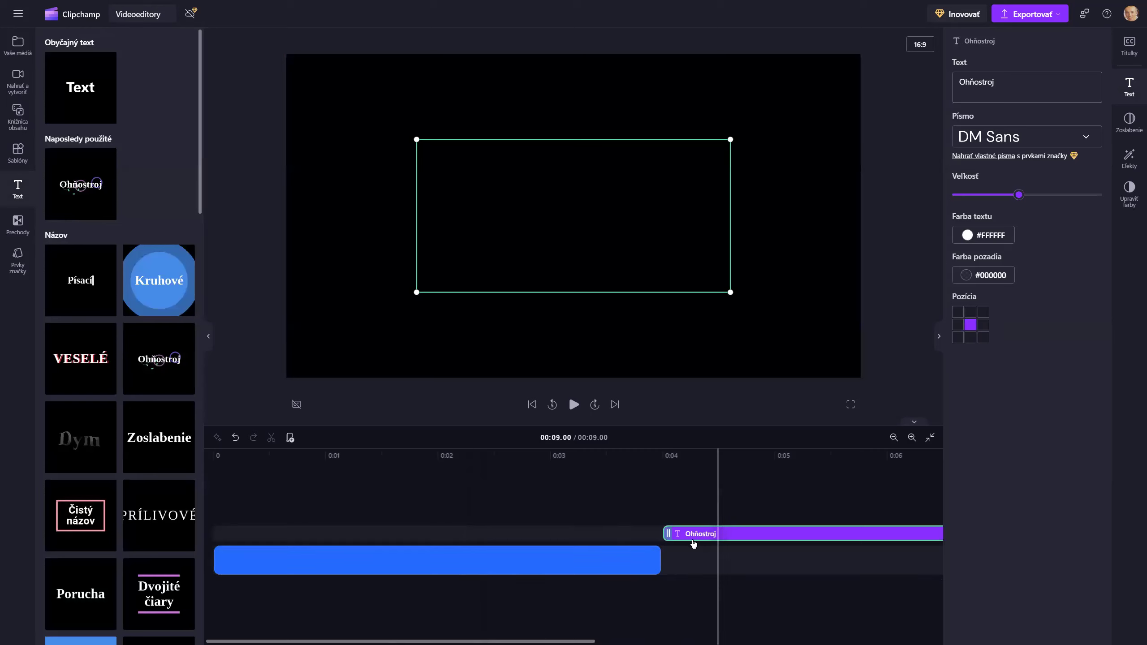
left_click_drag(646, 535, 232, 587)
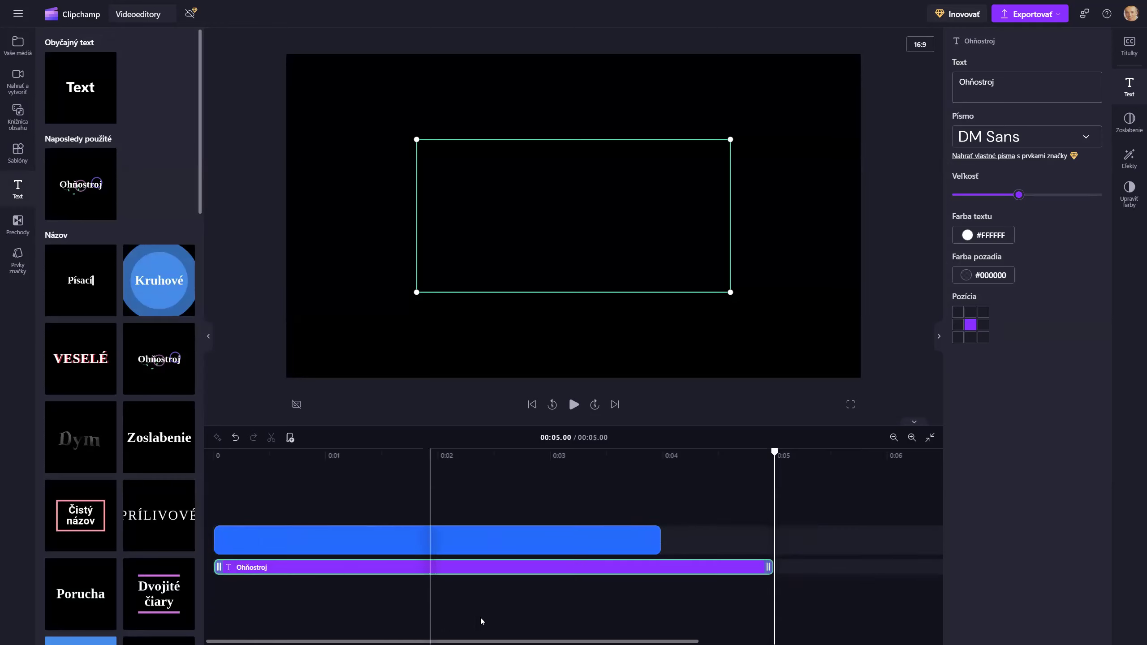
left_click(736, 612)
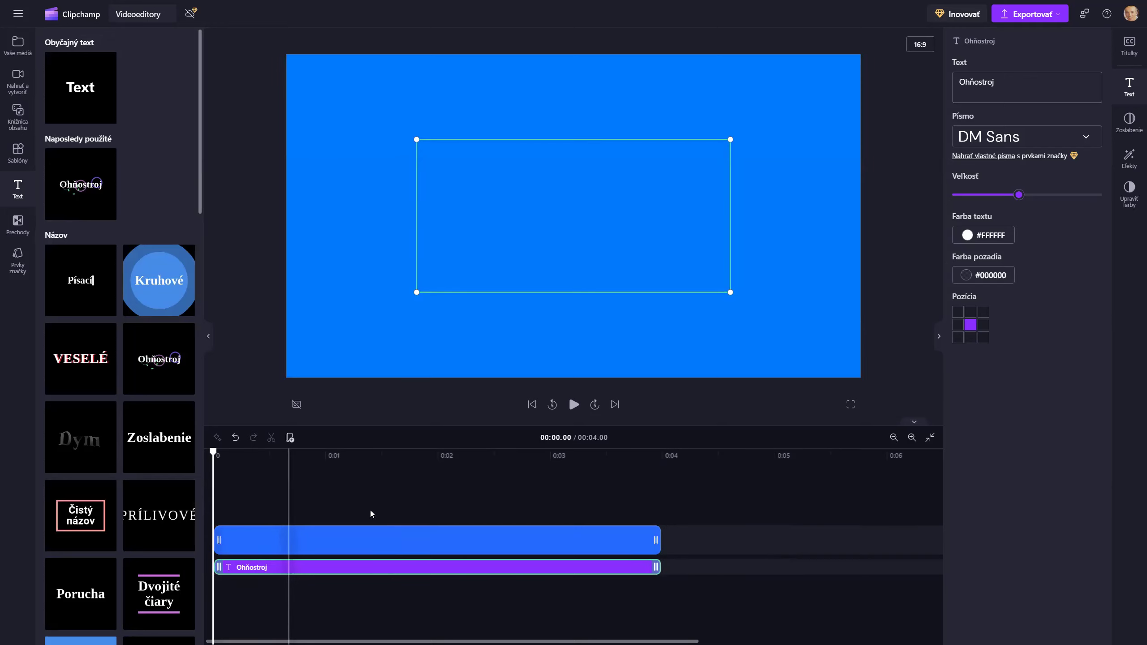
Preview the video with the title and replace the title text with "Videoeditory".
left_click(574, 406)
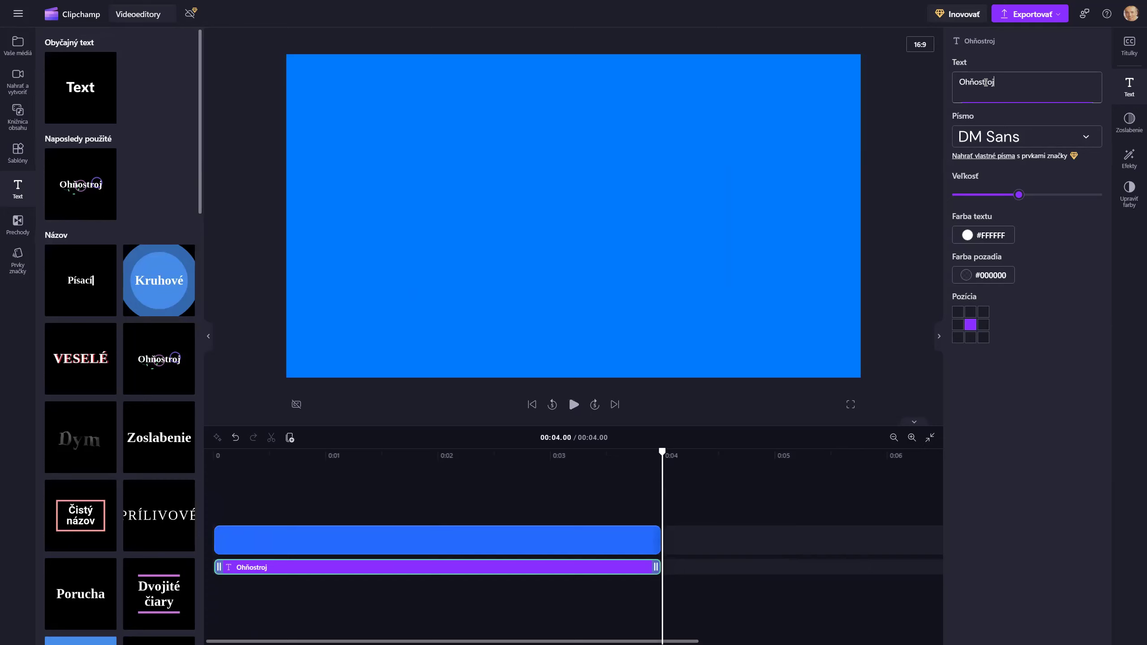
key("ctrl+a")
key("BackSpace")
type("Videoeditory")
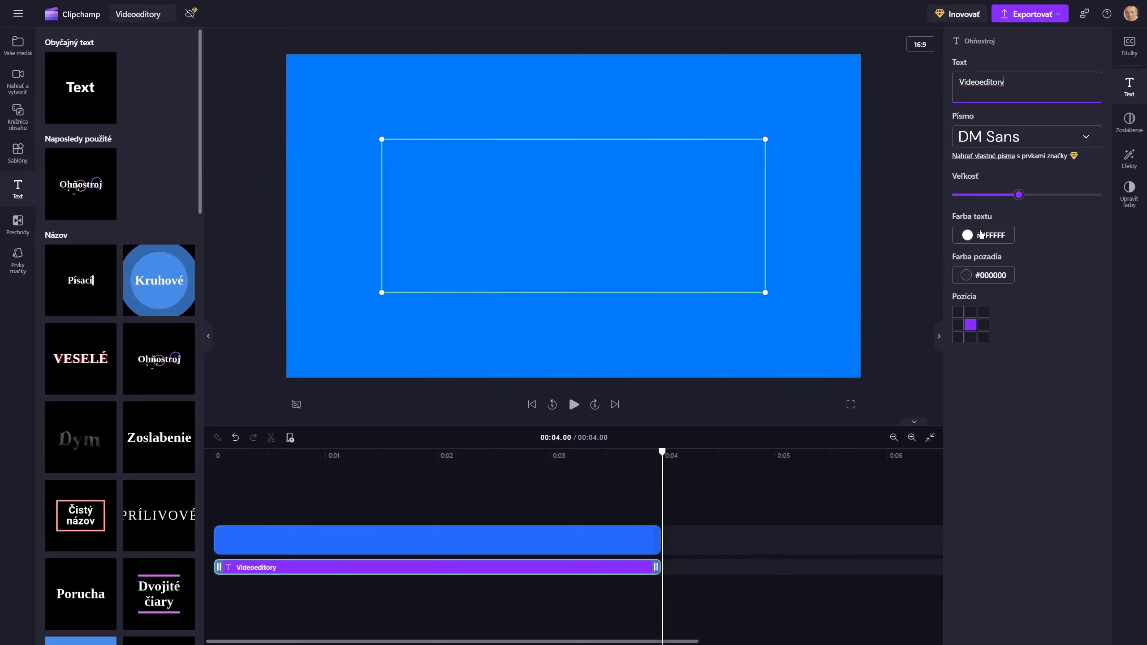
Enlarge the Videoeditory title's text and preview it from the start of the timeline.
left_click_drag(1019, 195, 1042, 199)
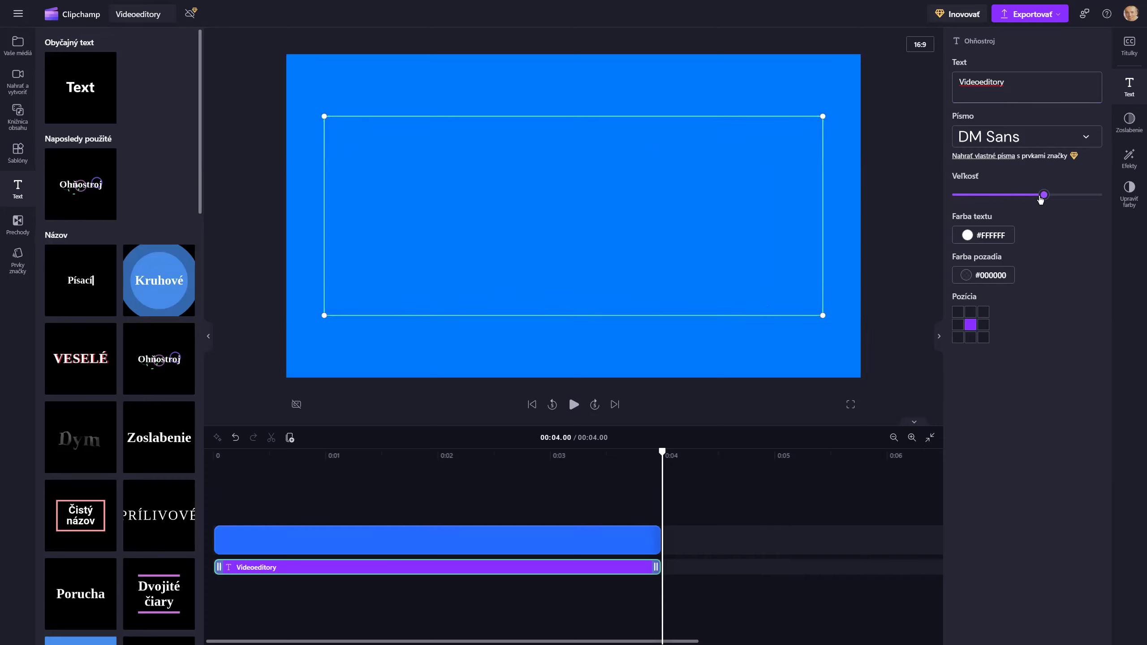
left_click(742, 561)
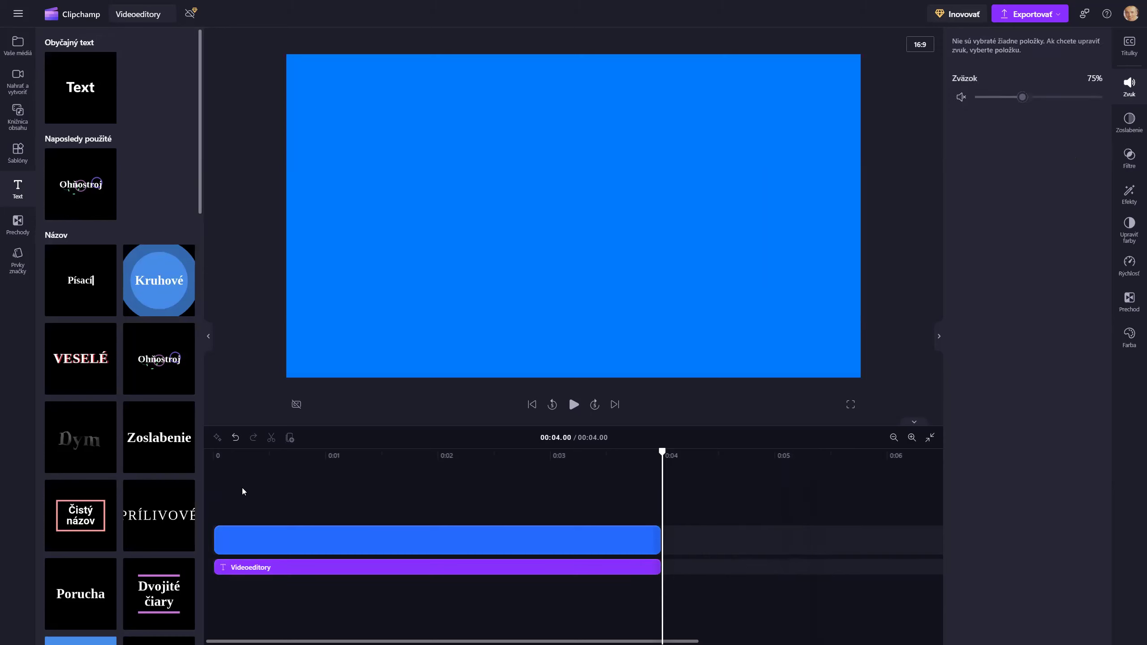
left_click(214, 488)
key("space")
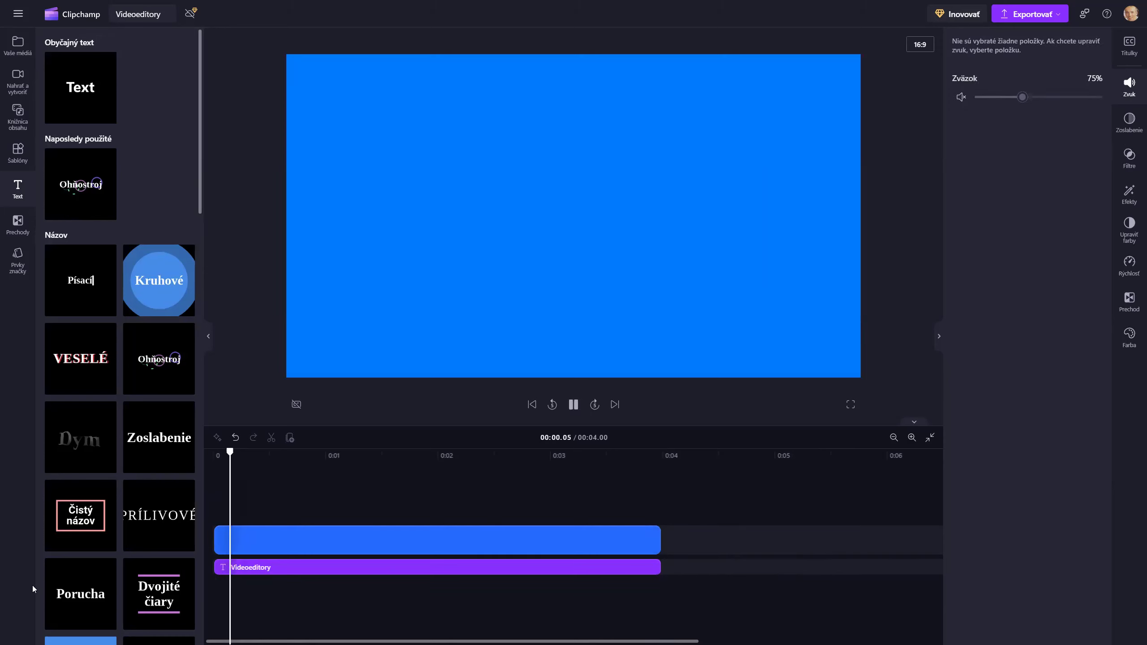
key("space")
Move the title to the track above the blue clip, comparing it with the reversed track order.
left_click_drag(279, 567, 279, 514)
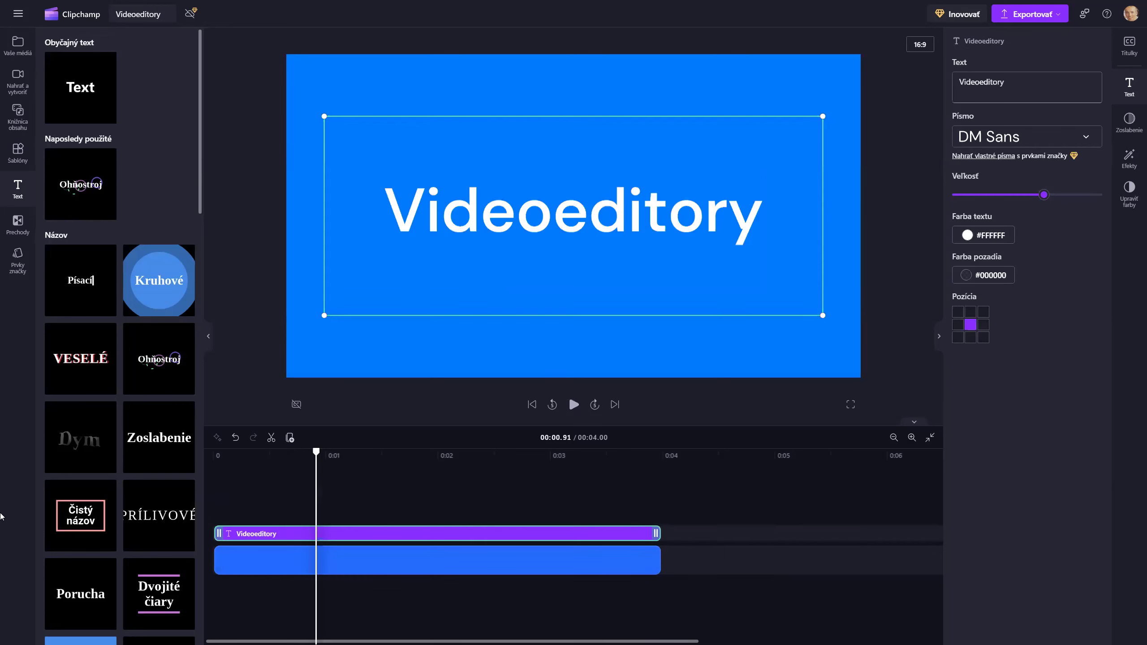
mouse_move(157, 601)
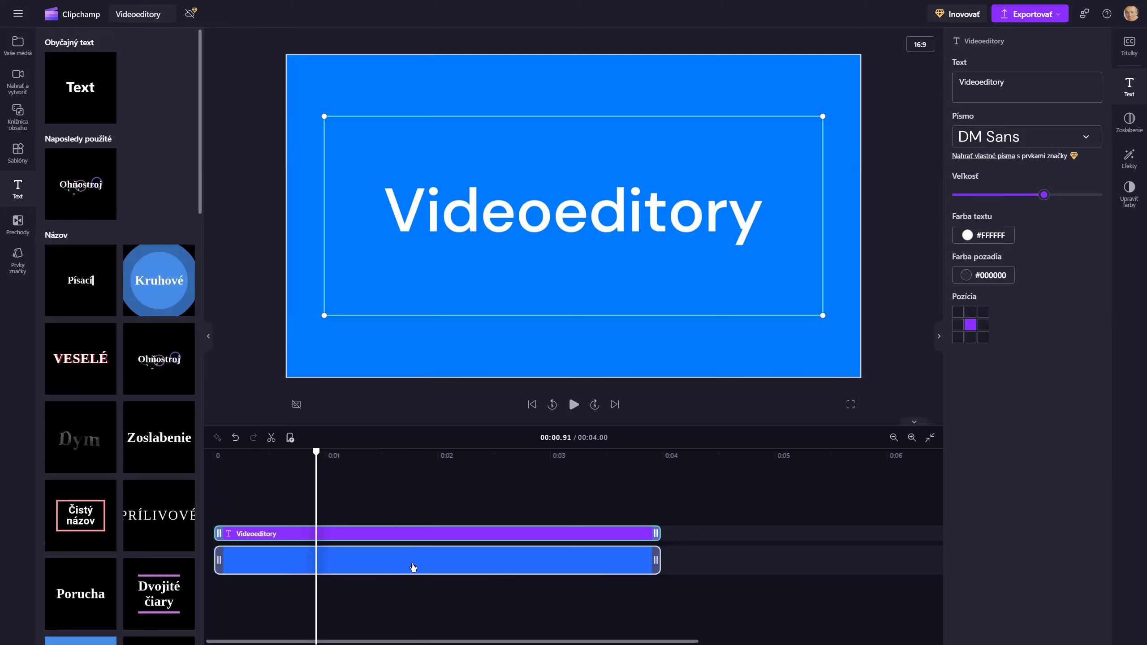
left_click_drag(410, 538, 409, 568)
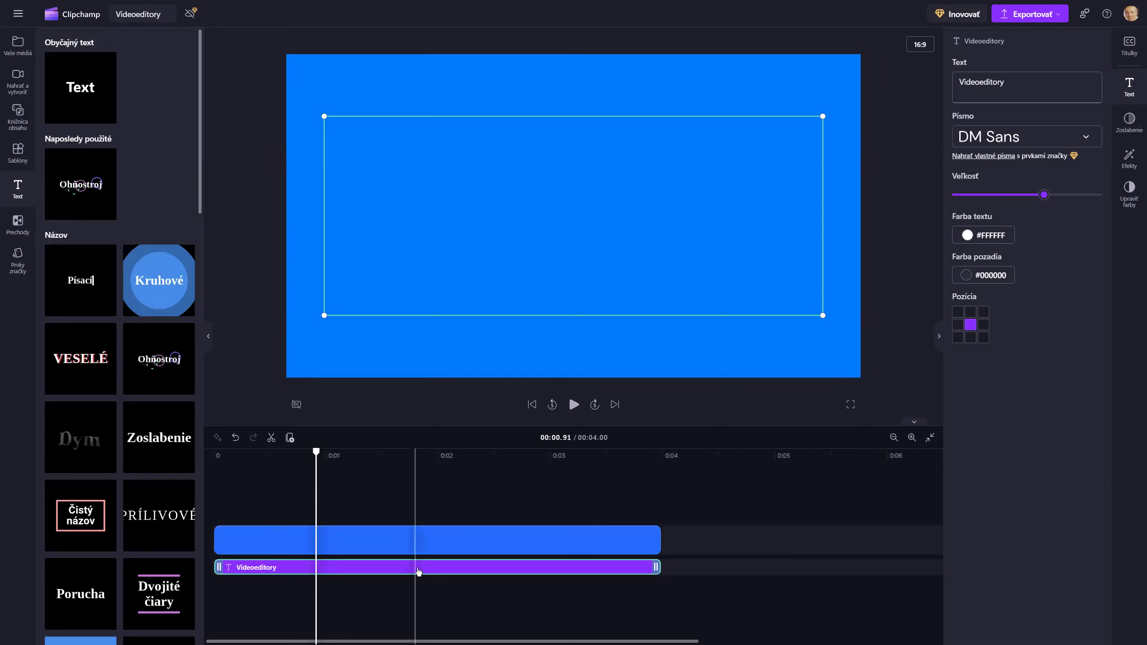
left_click_drag(402, 566, 406, 536)
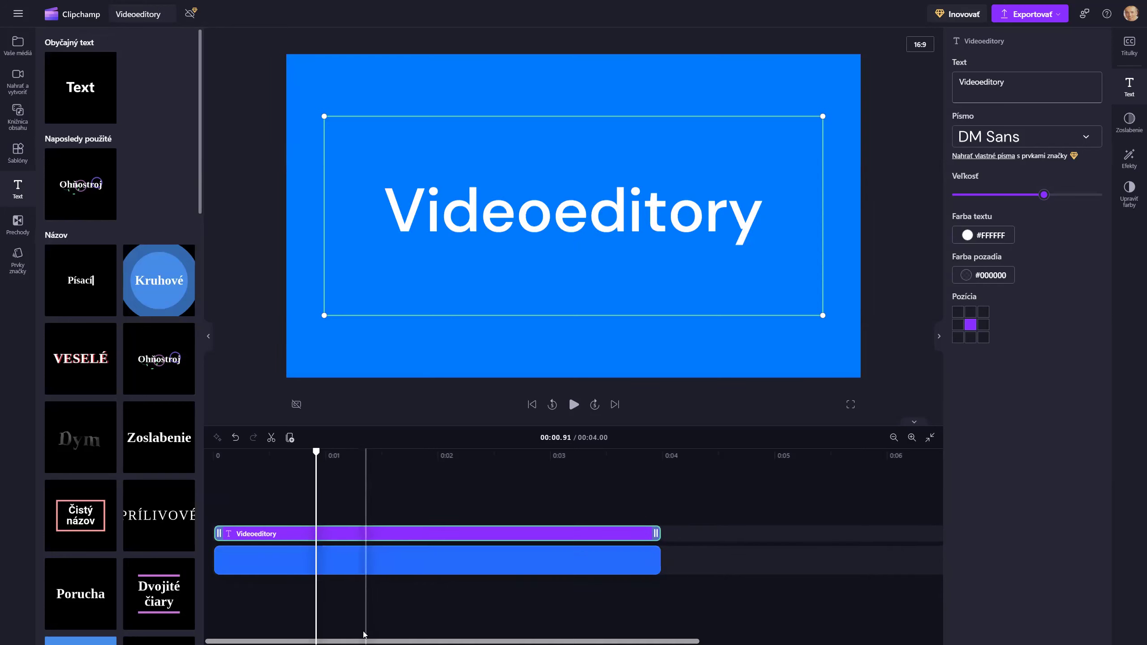
Play the intro from the start with the title on the upper track.
key("Home")
key("space")
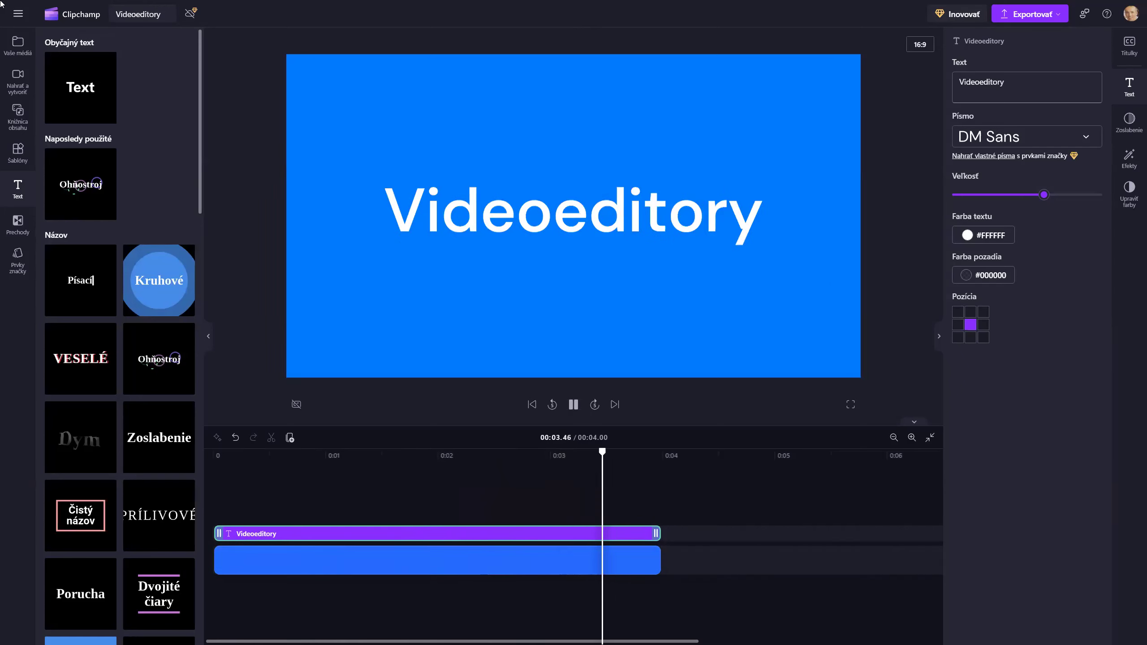
left_click(327, 169)
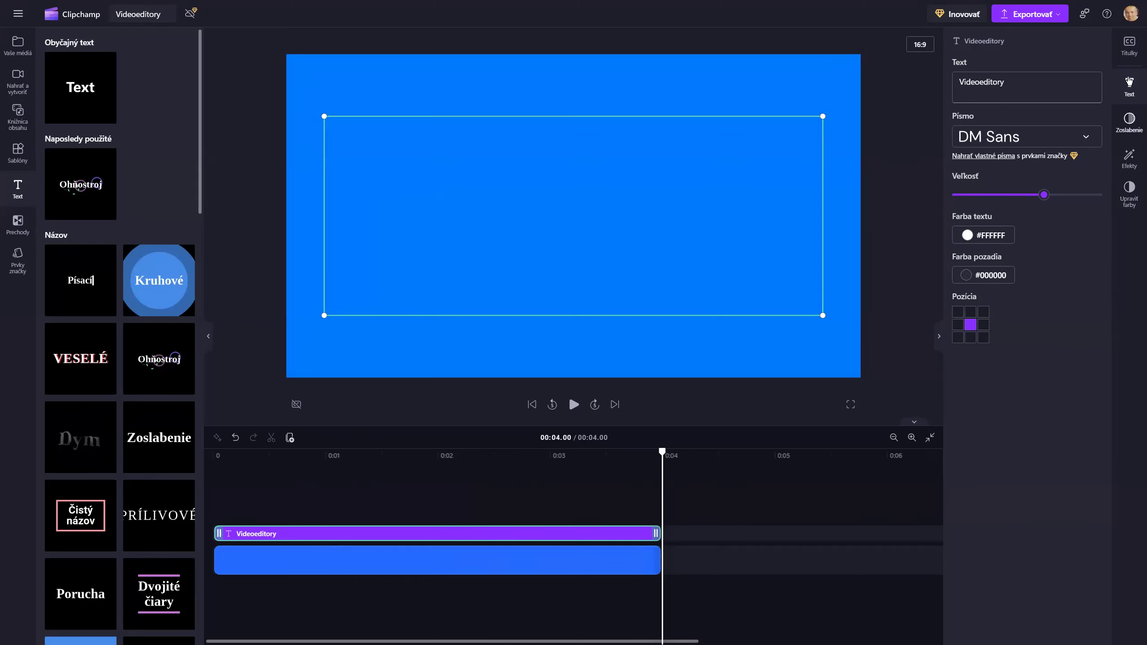
Try a fade-out on the title and another on the blue clip, removing each one again.
left_click(1128, 121)
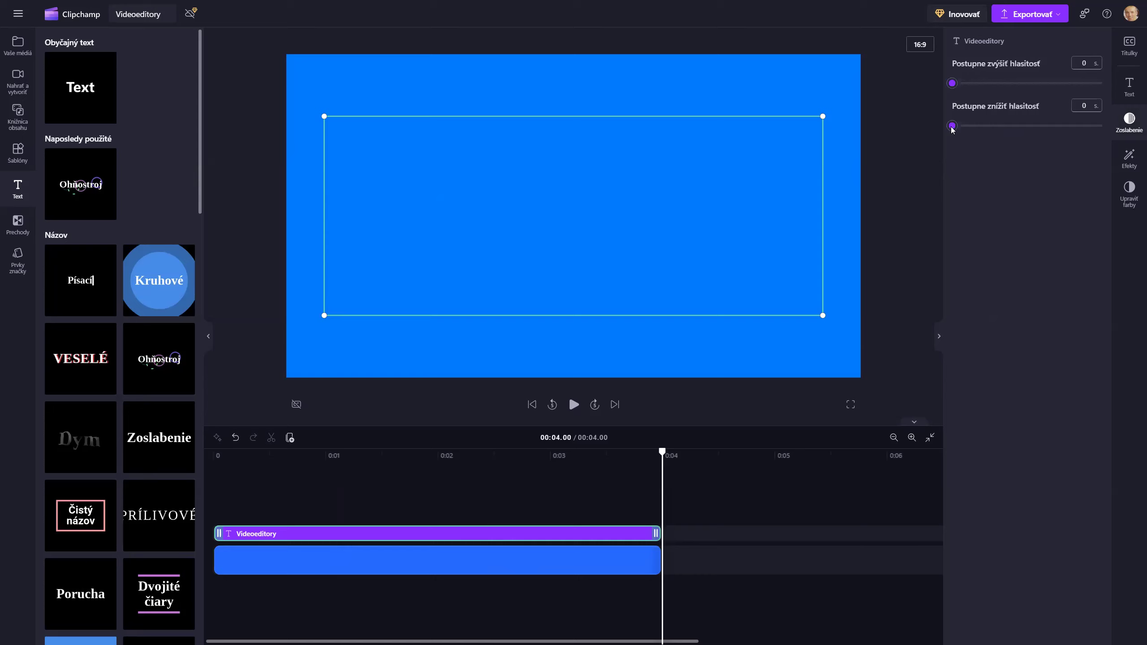
left_click_drag(1005, 130, 1069, 135)
left_click_drag(1073, 126, 937, 122)
left_click(515, 559)
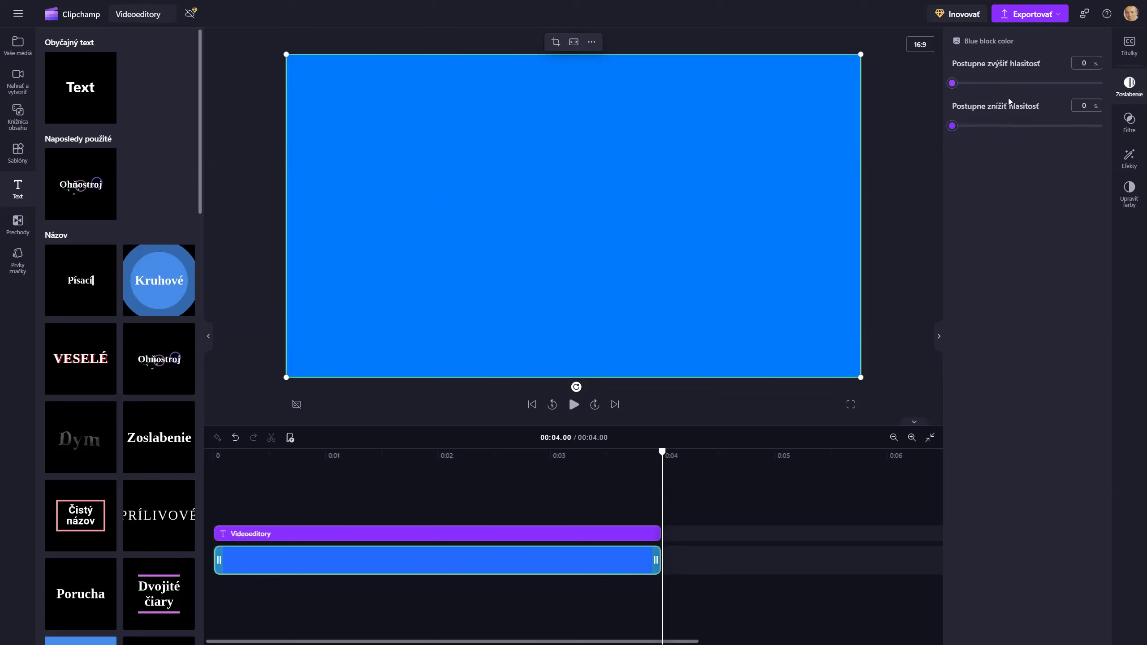
left_click_drag(988, 132, 1054, 135)
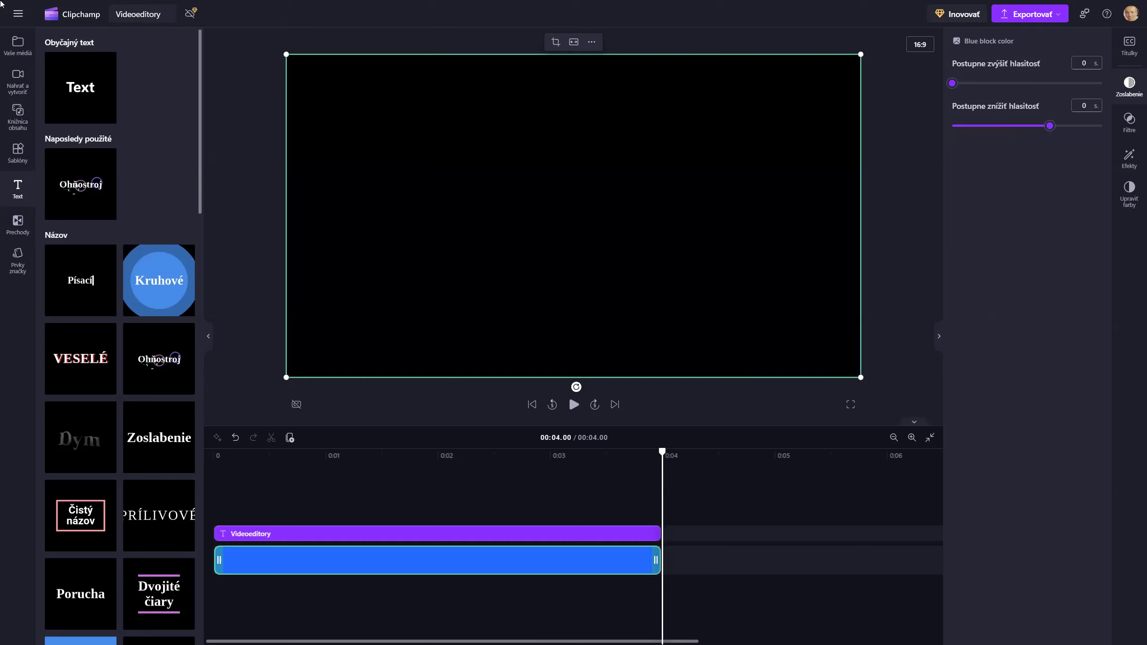
key("ctrl+z")
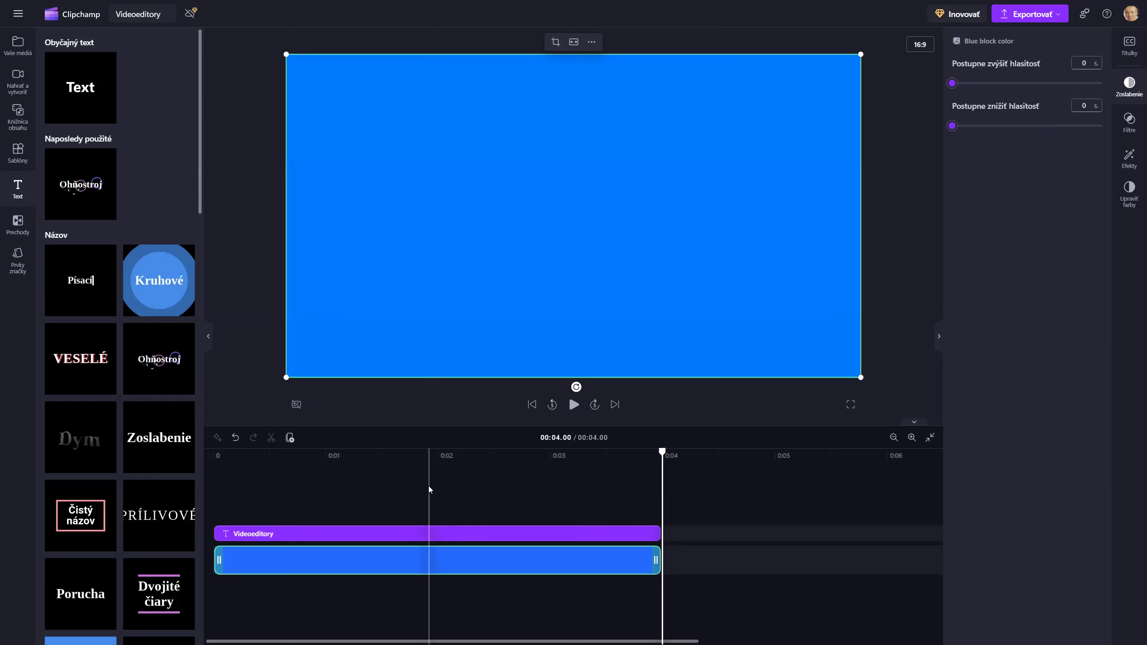
Preview the second half of the intro without any fade.
left_click(428, 488)
left_click(410, 475)
key("space")
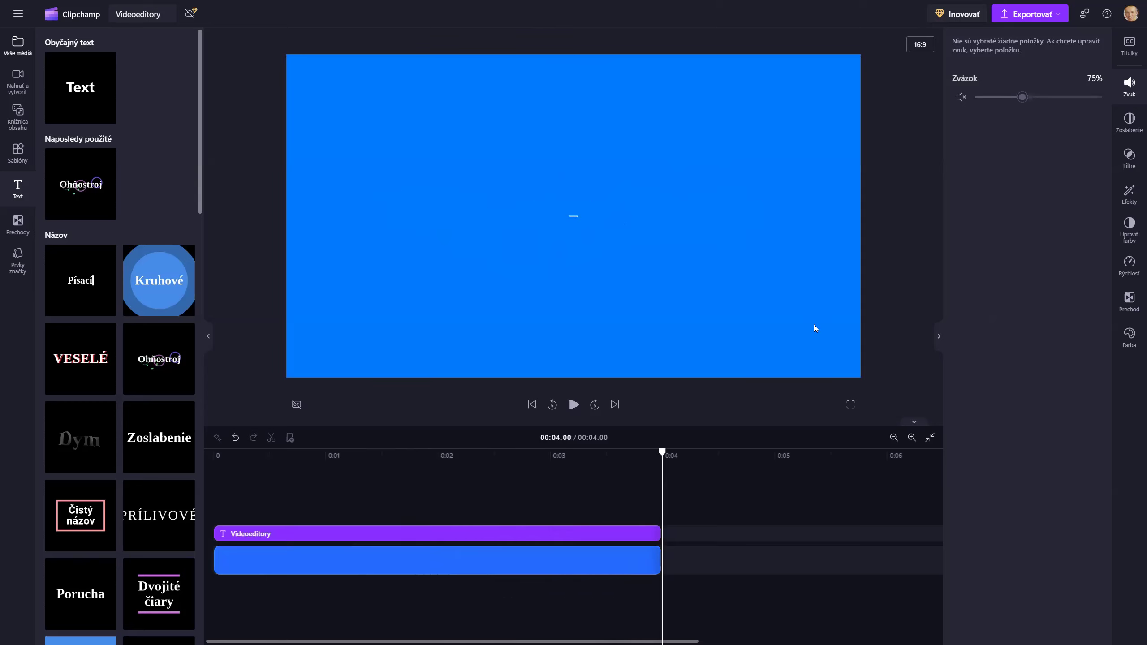
Try a 1.5-second fade-out on the blue clip with a preview of its ending, and remove the fade.
left_click(622, 560)
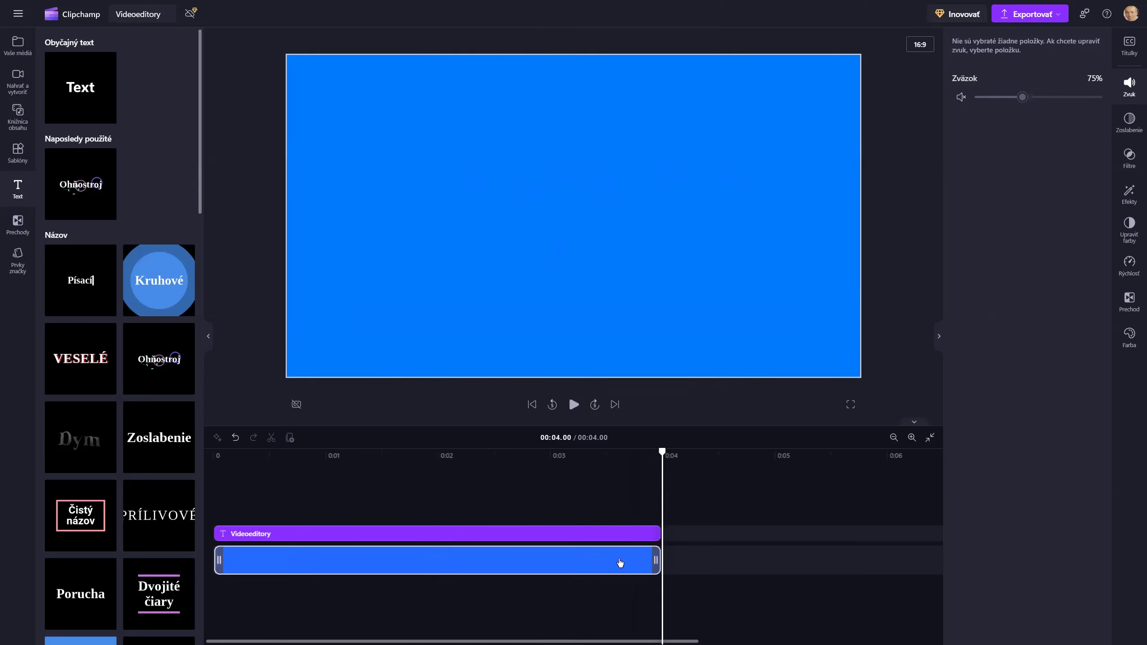
left_click_drag(952, 126, 1064, 126)
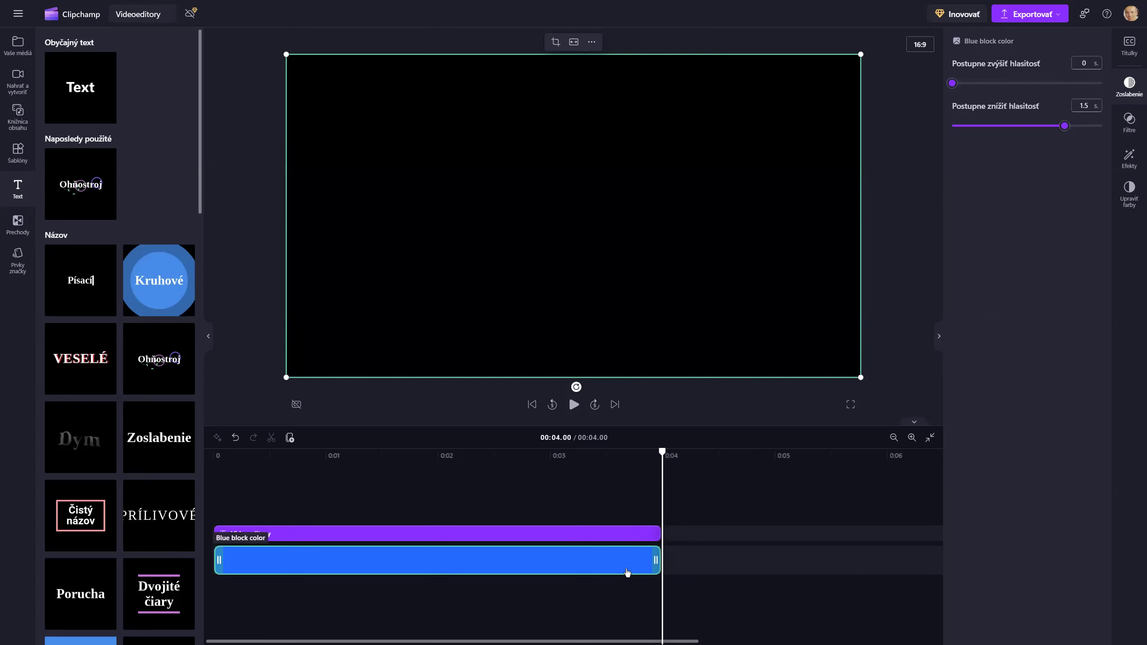
left_click(627, 495)
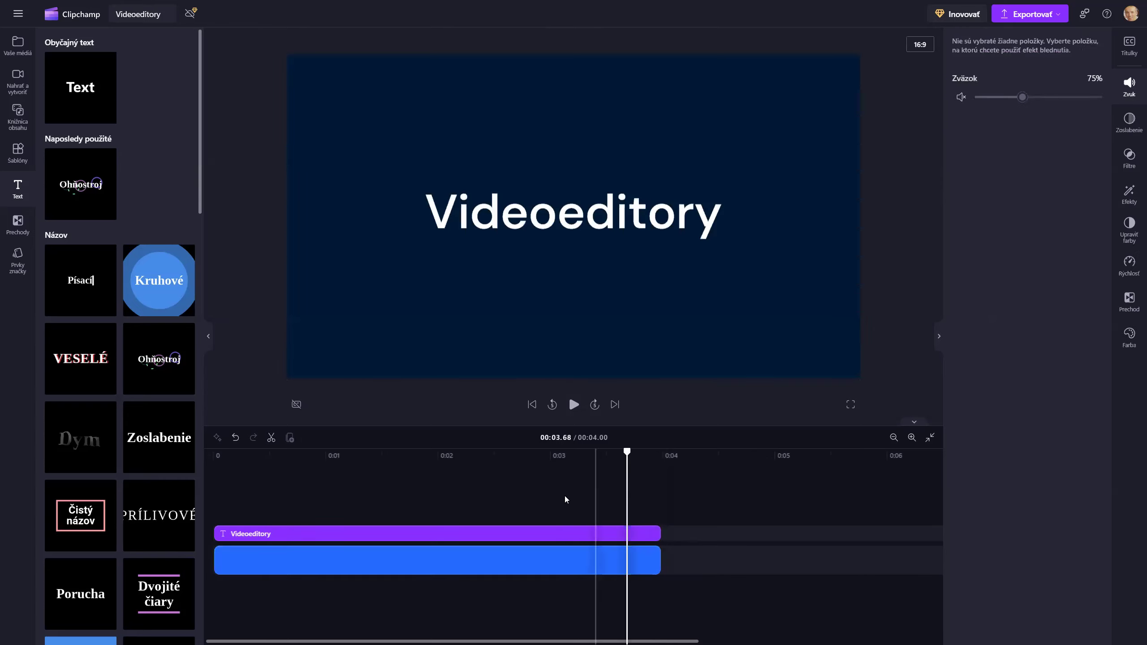
left_click(485, 495)
key("space")
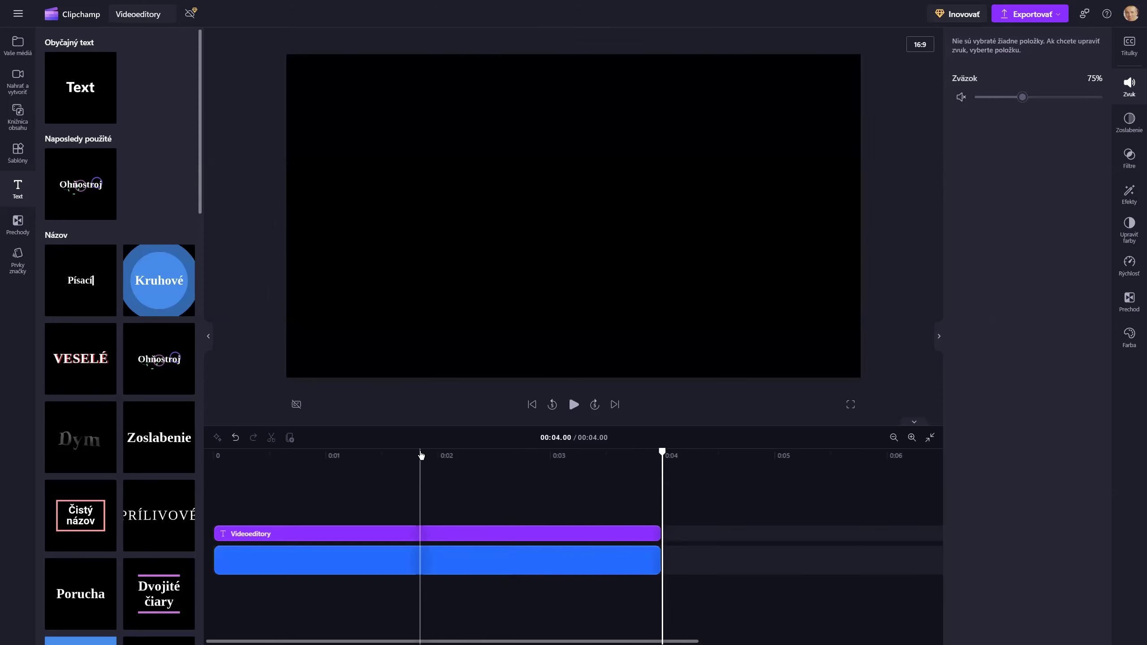
left_click(587, 572)
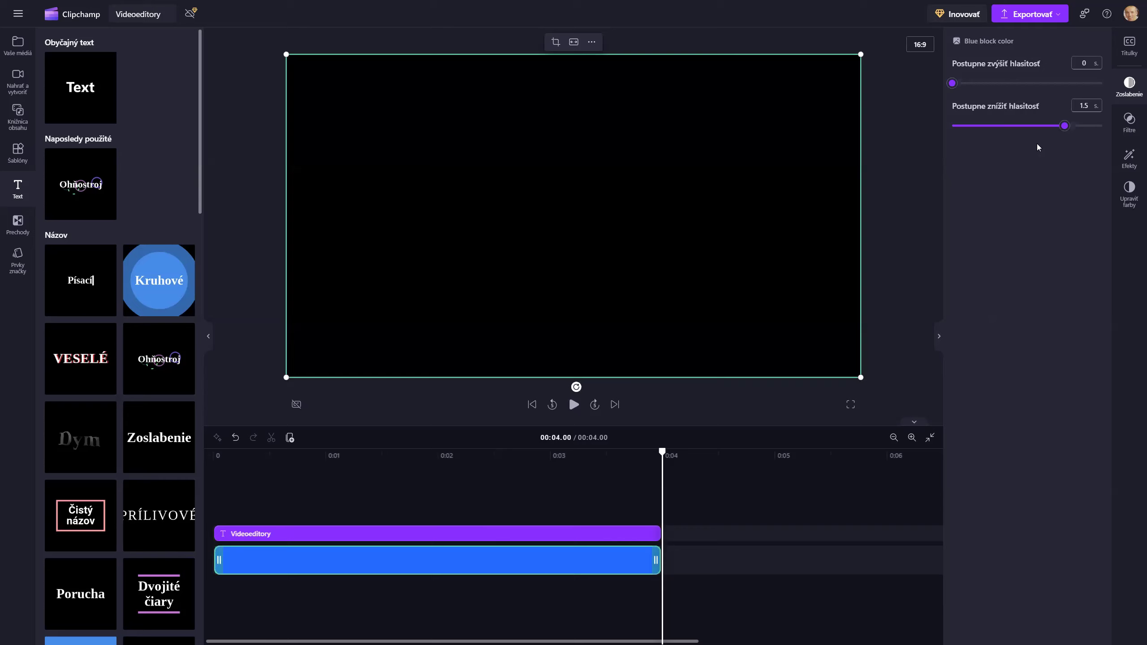
left_click_drag(1065, 127, 939, 129)
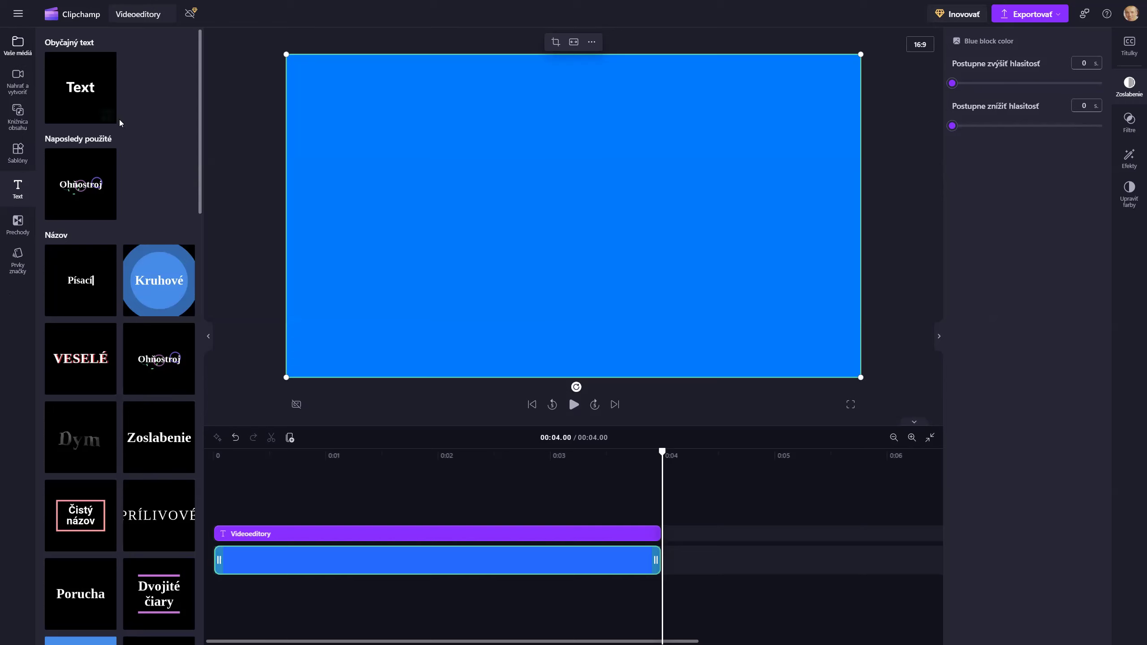
Create a Slovak text-to-speech clip with the Viktoria voice that says "Videoeditory".
left_click(17, 77)
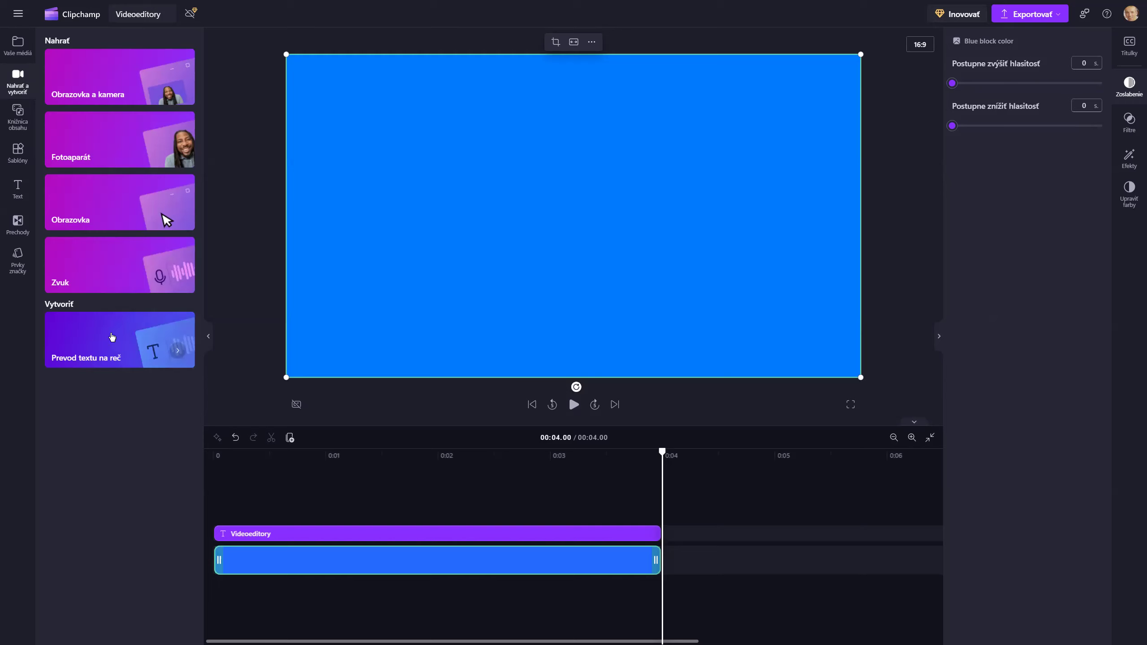
left_click(139, 347)
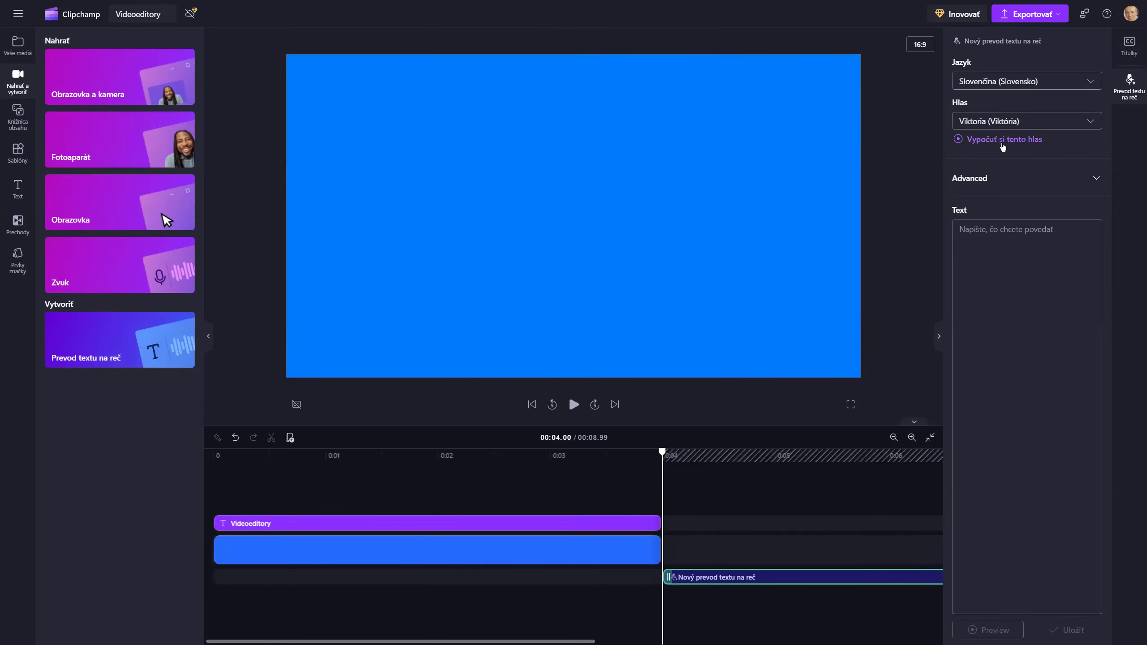
type("Videoedi")
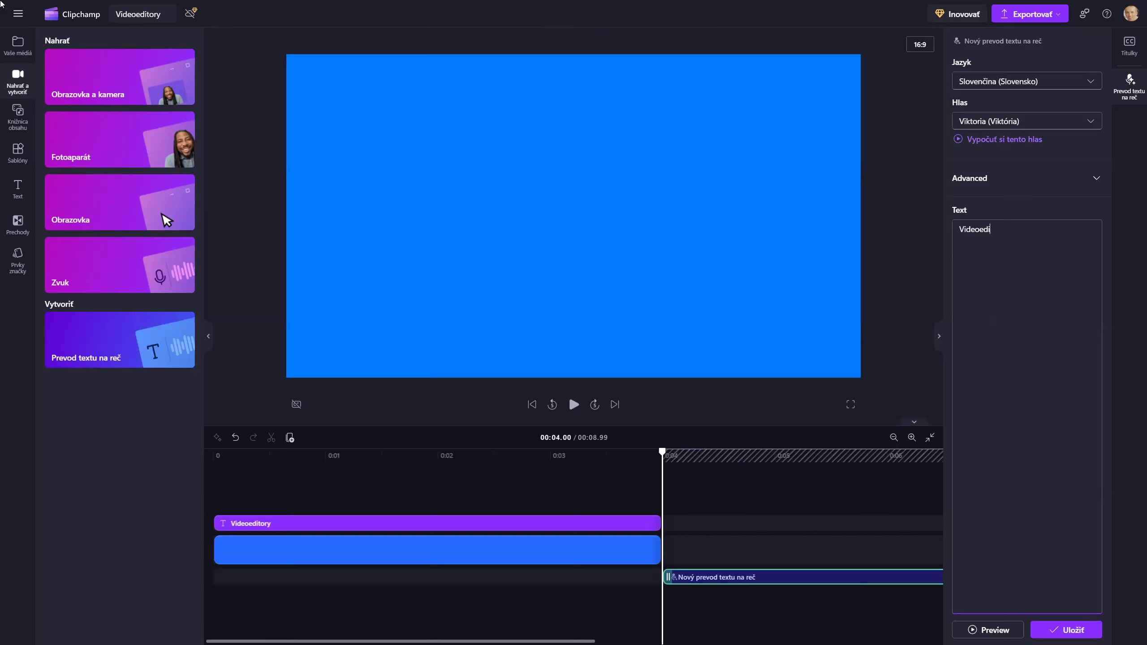
type("tory")
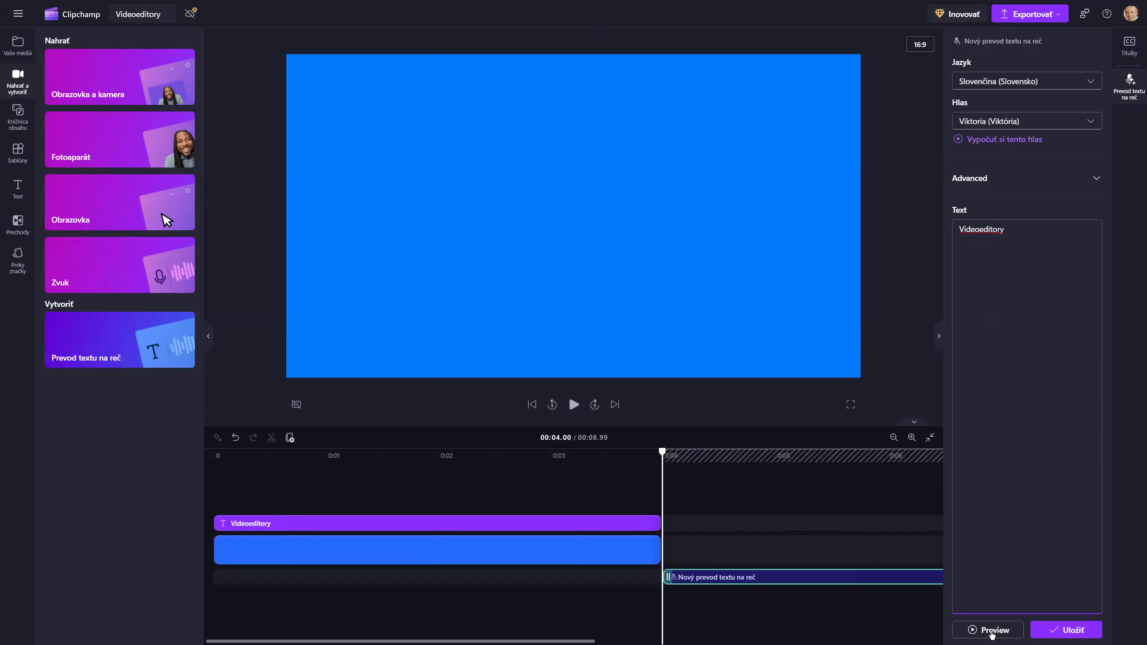
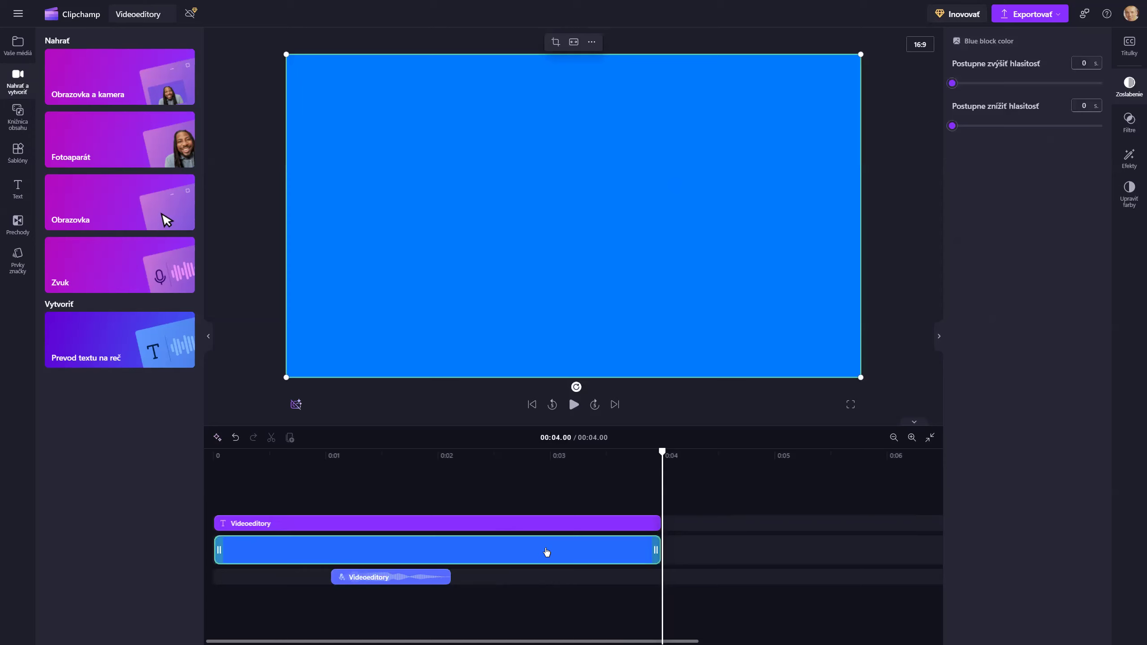
Trim the title and the blue clip together to 3 seconds and preview the result.
left_click(548, 529, "shift")
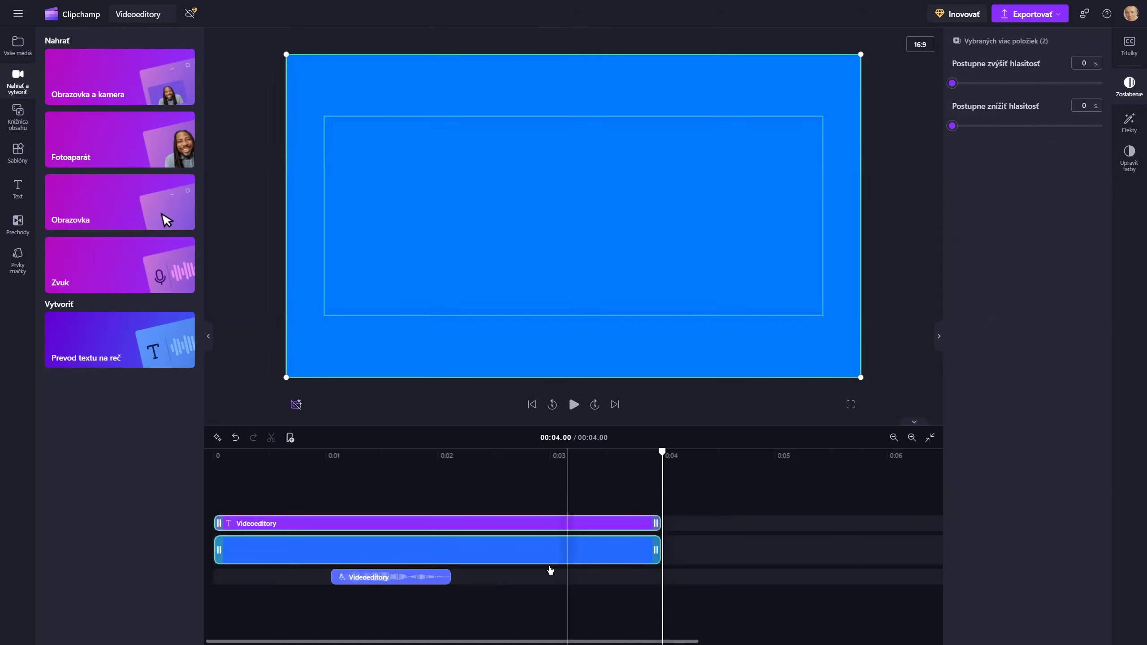
left_click_drag(650, 549, 543, 550)
key("space")
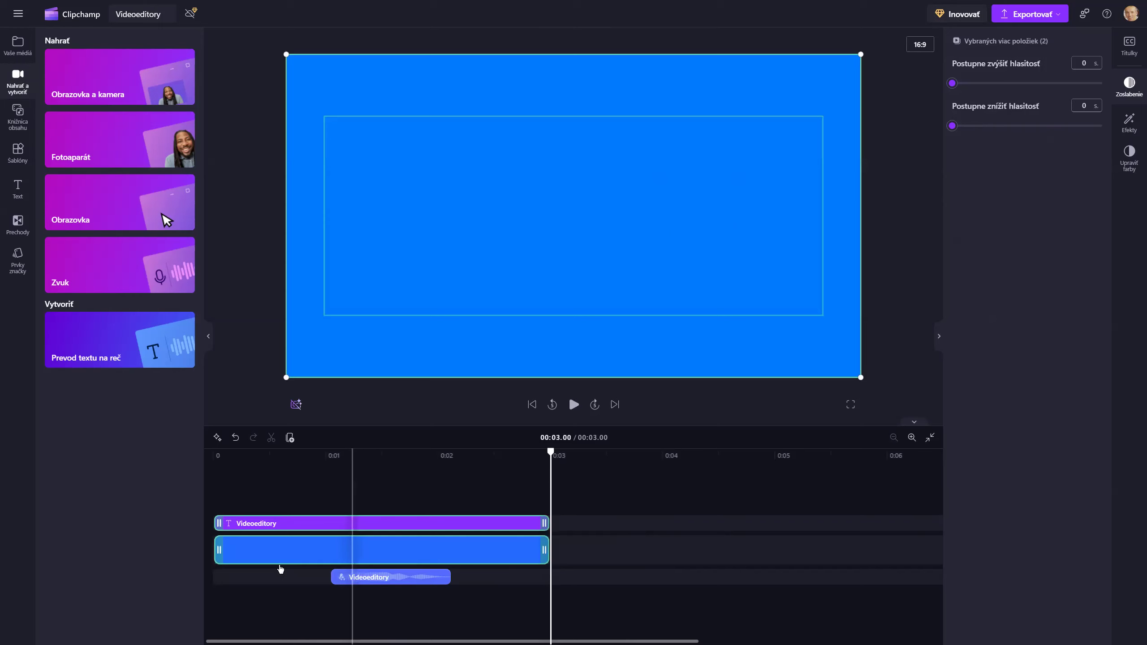
Move the speech clip earlier to start at about 0.75 seconds and slow its speed to 0.7.
left_click_drag(313, 570, 280, 568)
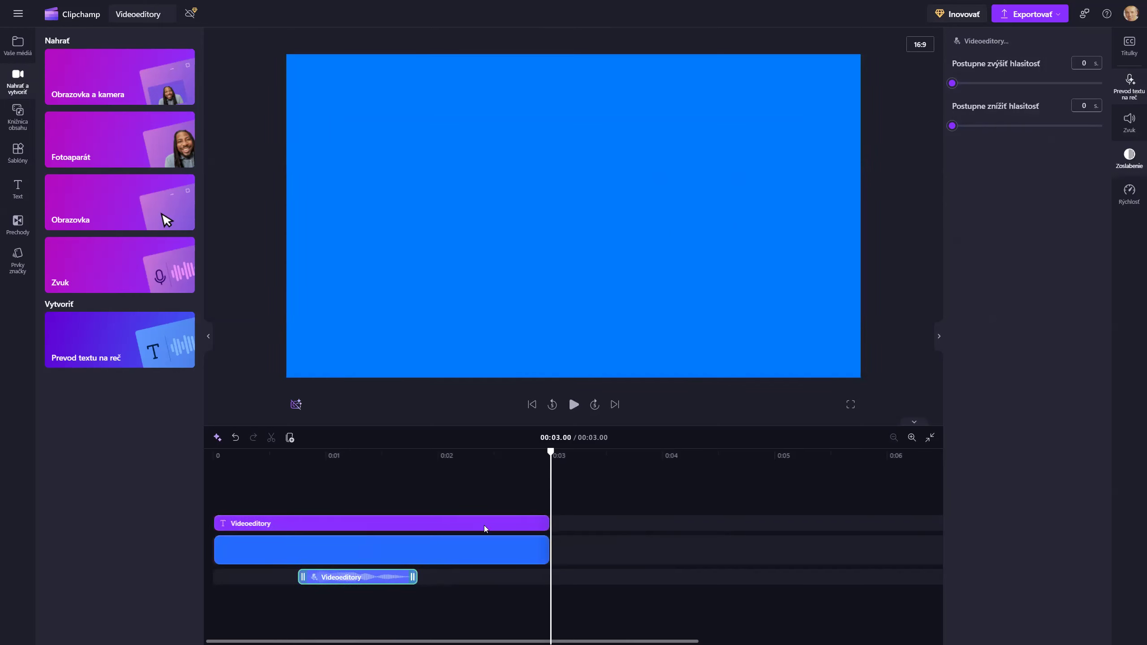
left_click(1132, 123)
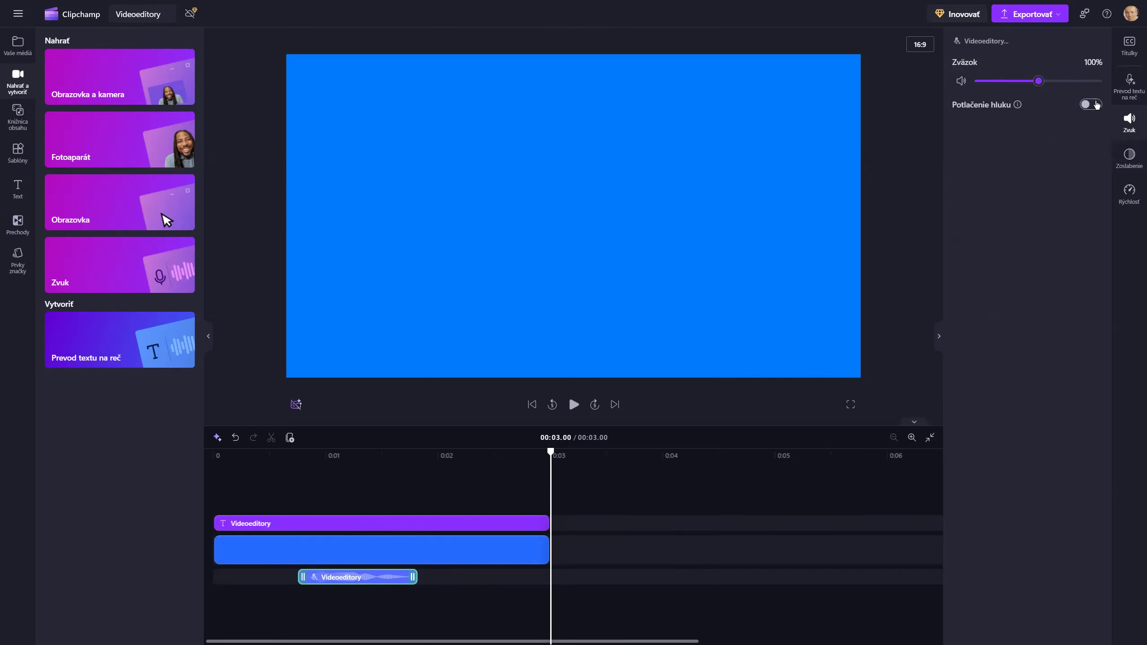
left_click(1128, 194)
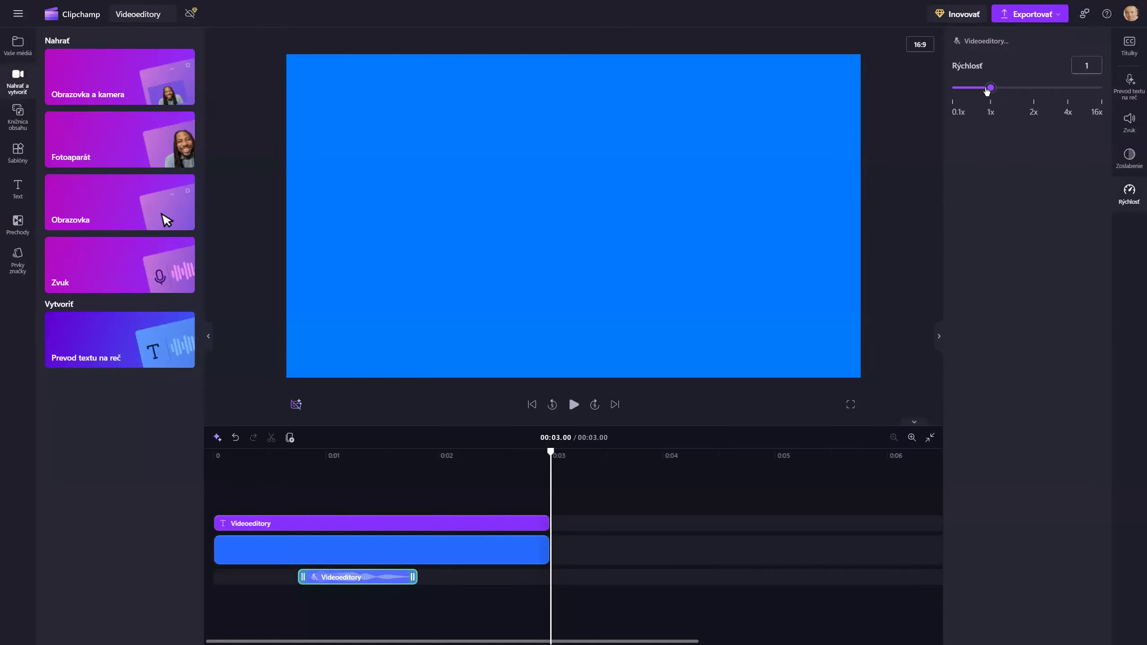
left_click_drag(989, 90, 978, 89)
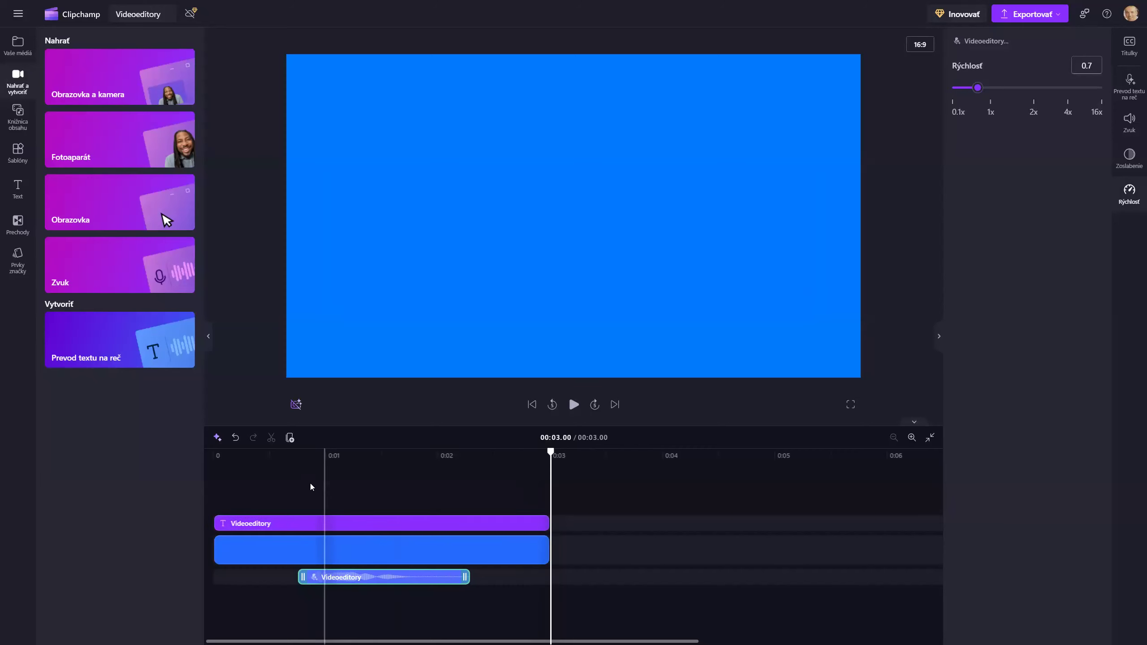
Readjust the speech clip's speed to 0.8 and lower it to 0.7.
key("Home")
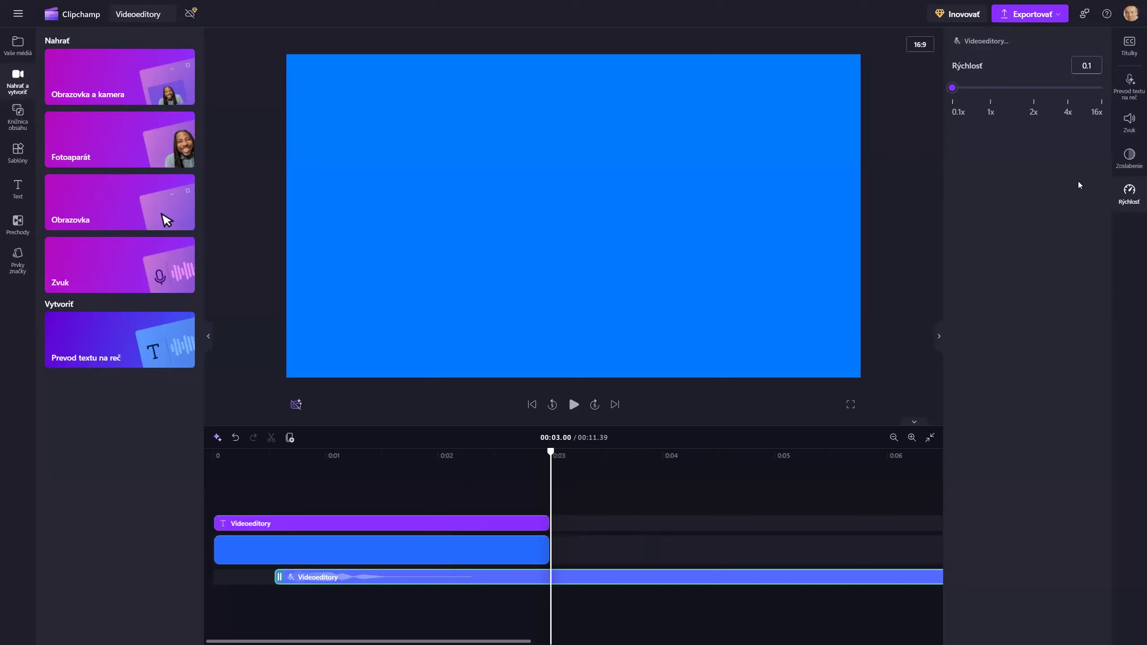
left_click(1134, 194)
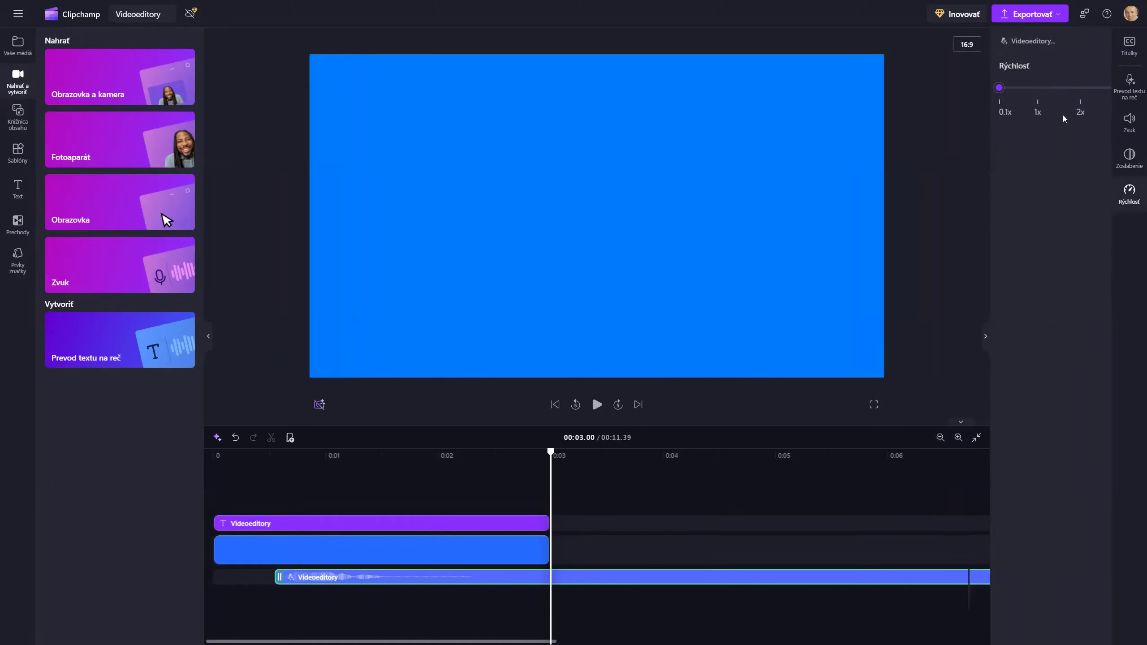
left_click(1095, 67)
key("BackSpace")
key("BackSpace")
type(",8")
type(".")
type("8")
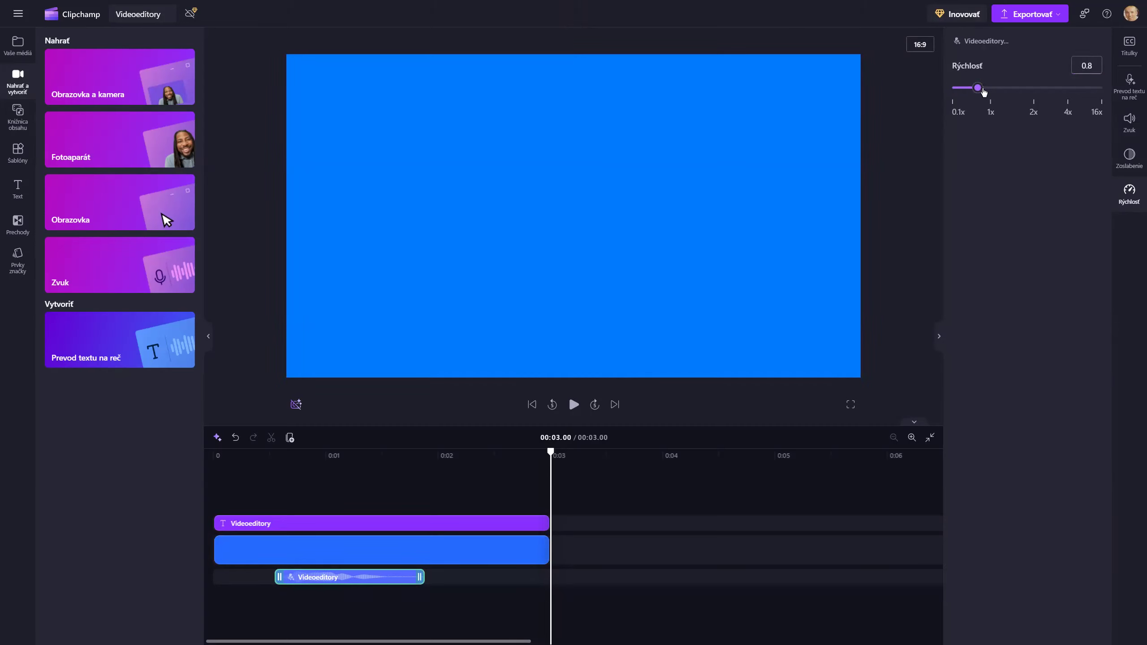
left_click_drag(983, 92, 980, 91)
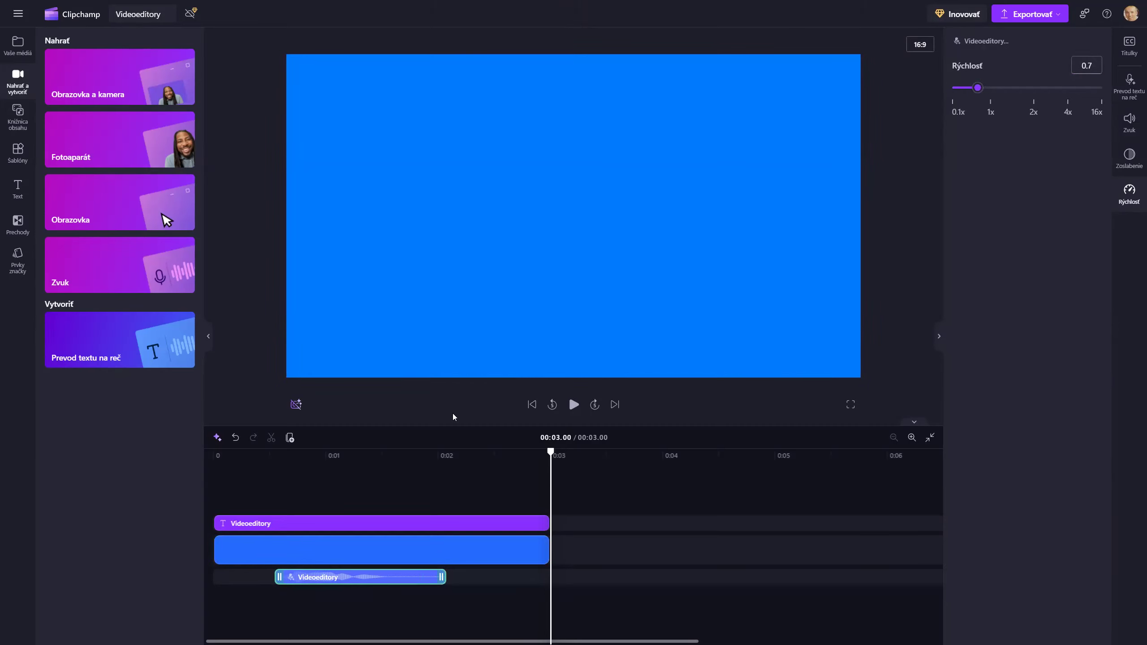
Preview the intro from the start and set the speech clip's speed to 0.8.
left_click(512, 486)
key("Home")
key("space")
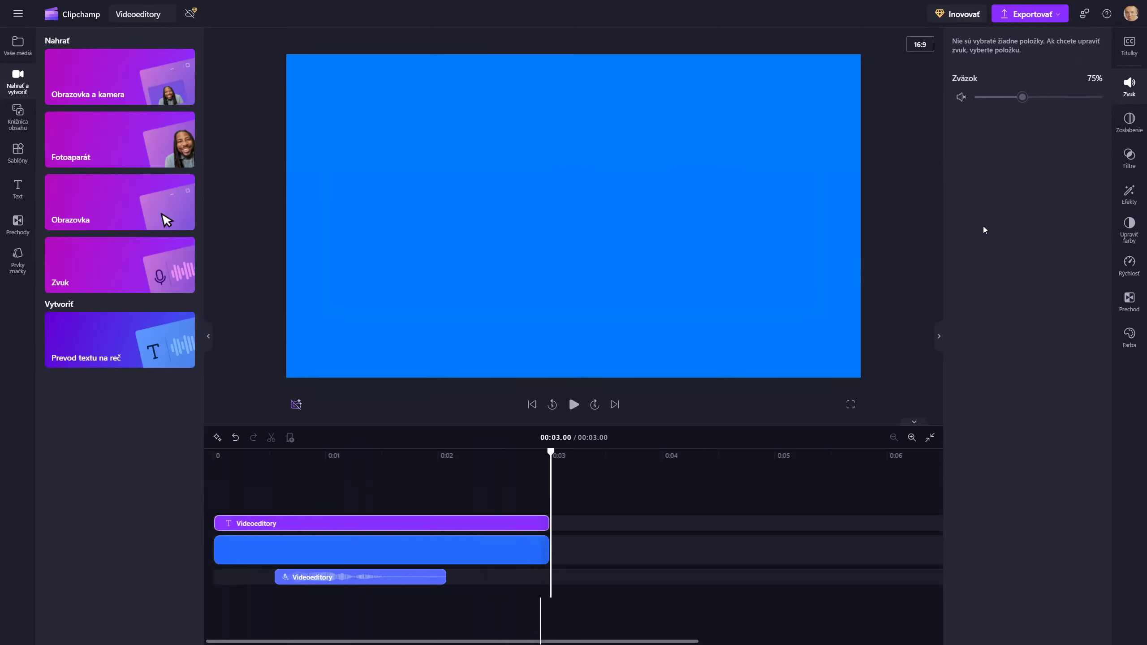
left_click(316, 577)
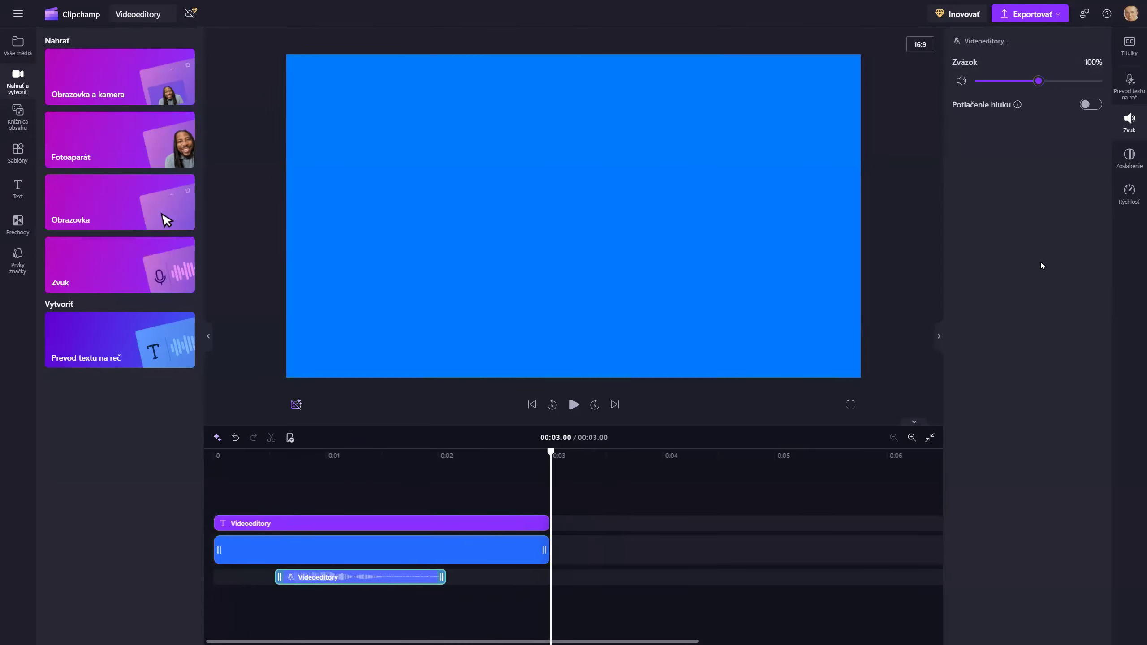
left_click(1125, 189)
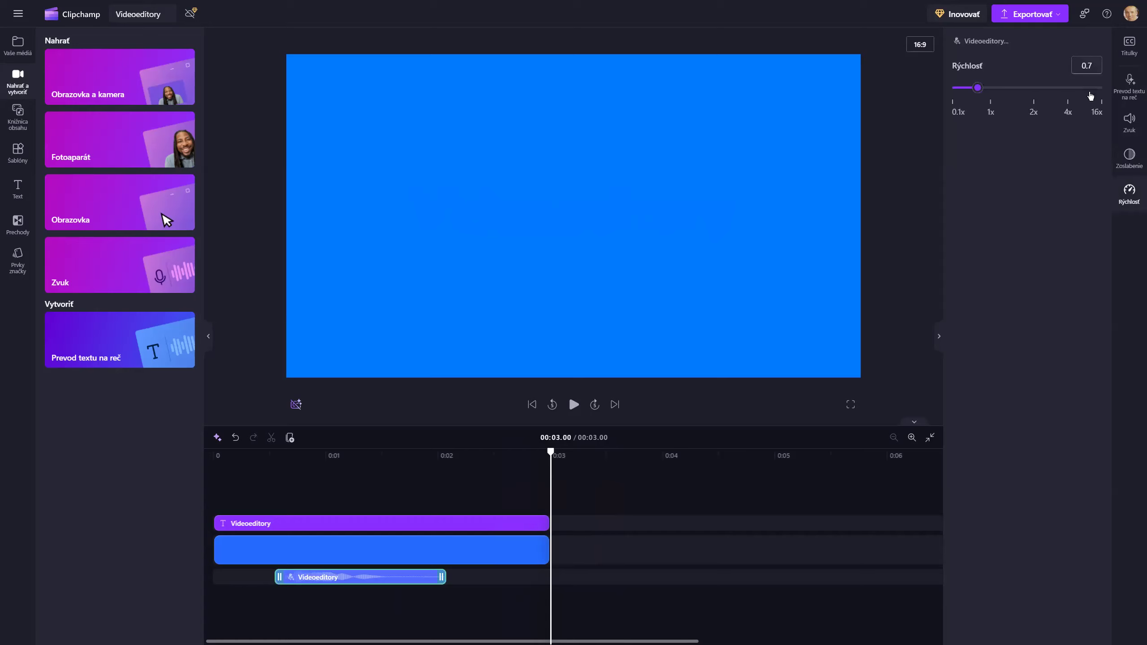
type(".8")
key("Tab")
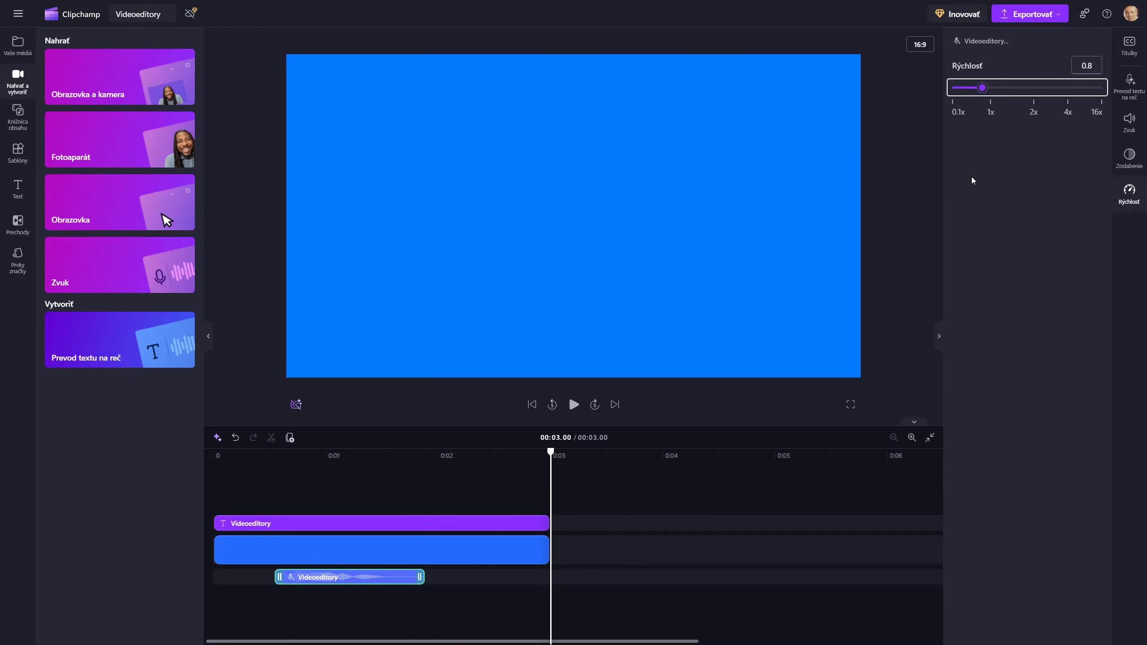
Restore the speech clip's speed to 0.8 after the accidental change and preview the intro from about 0.28 seconds.
key("Home")
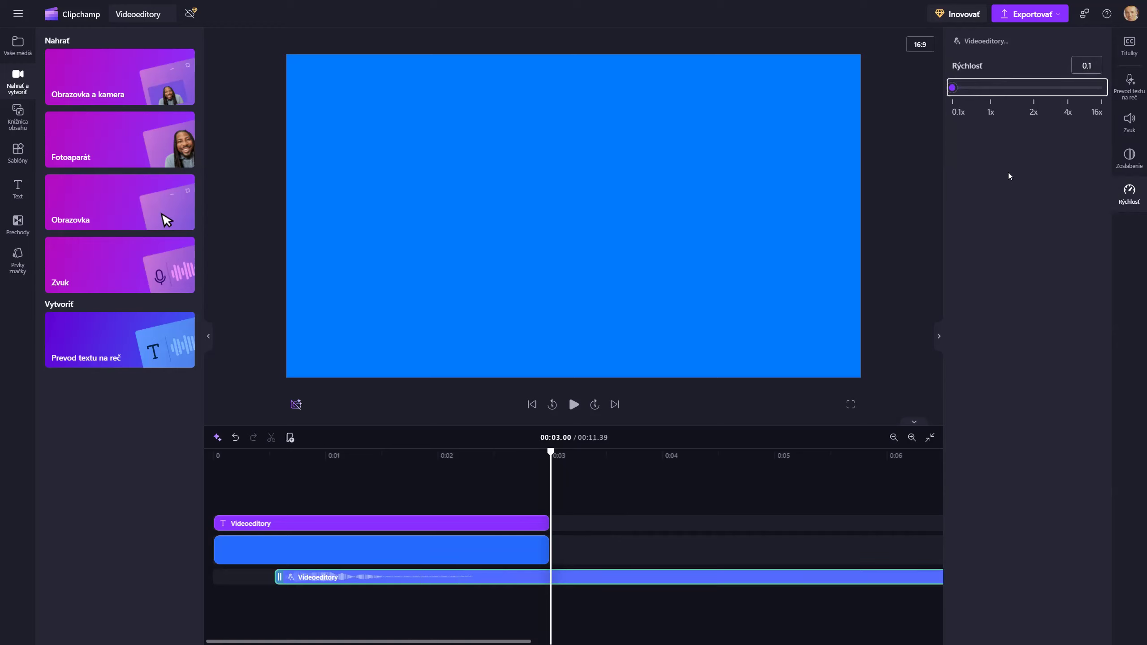
left_click(1092, 67)
key("BackSpace")
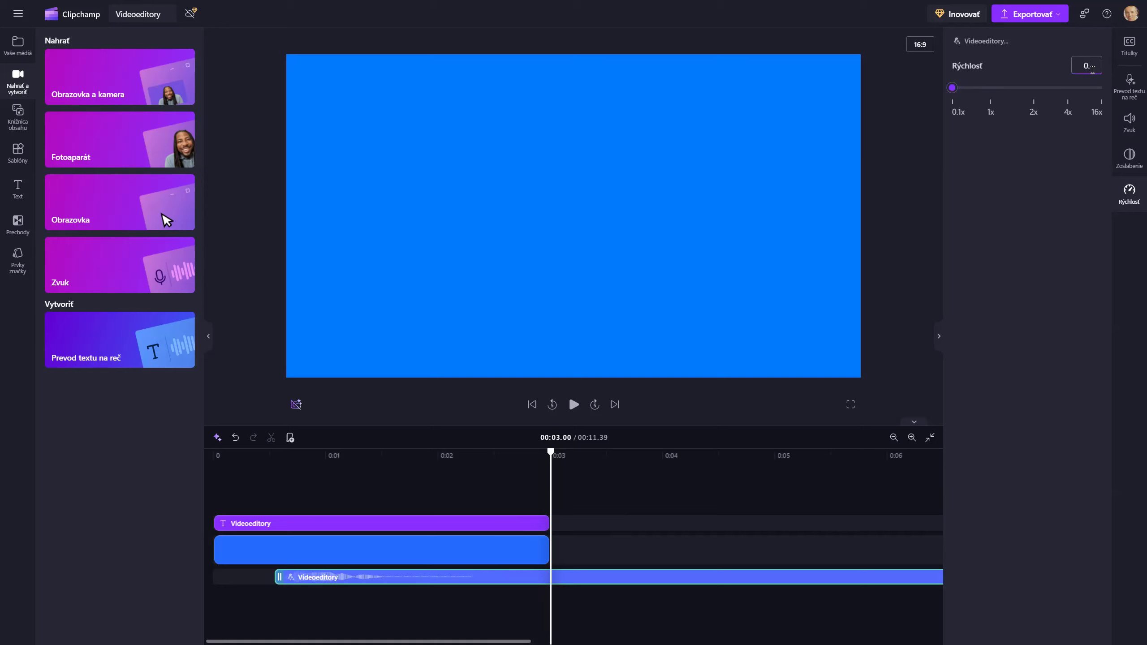
type("8")
left_click(1038, 171)
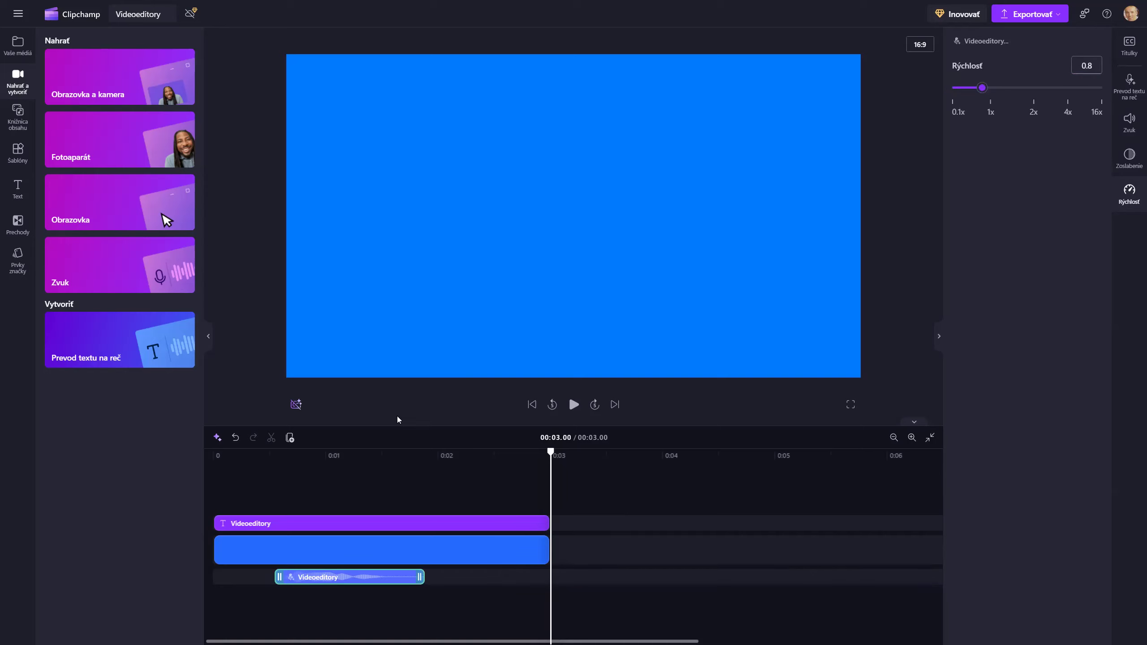
left_click(246, 493)
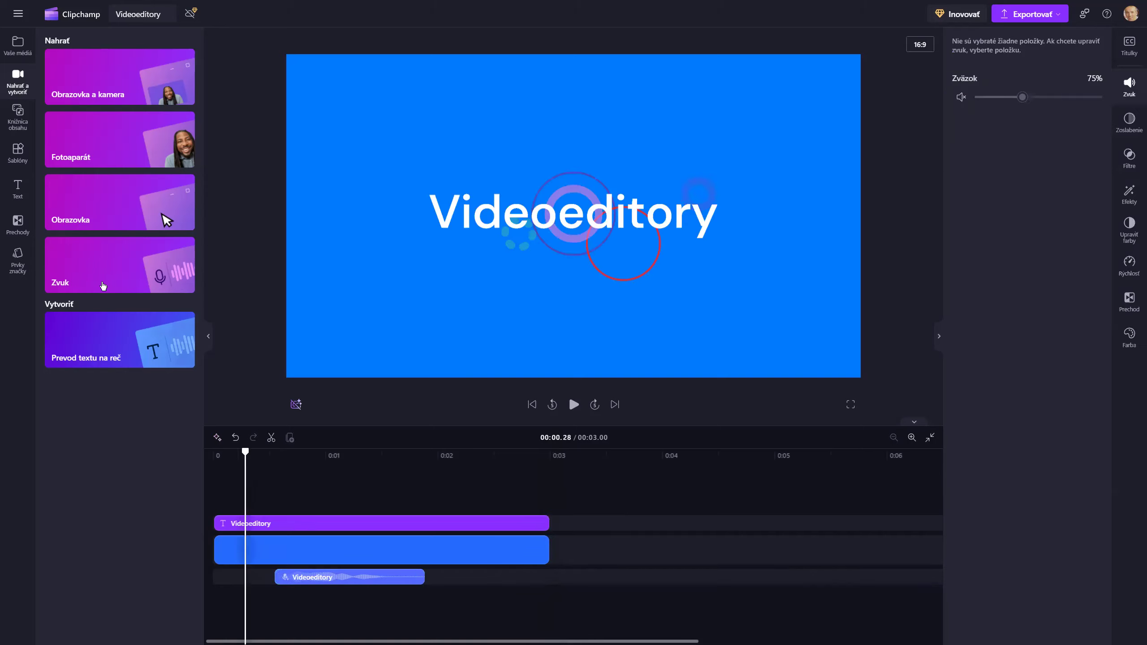
key("space")
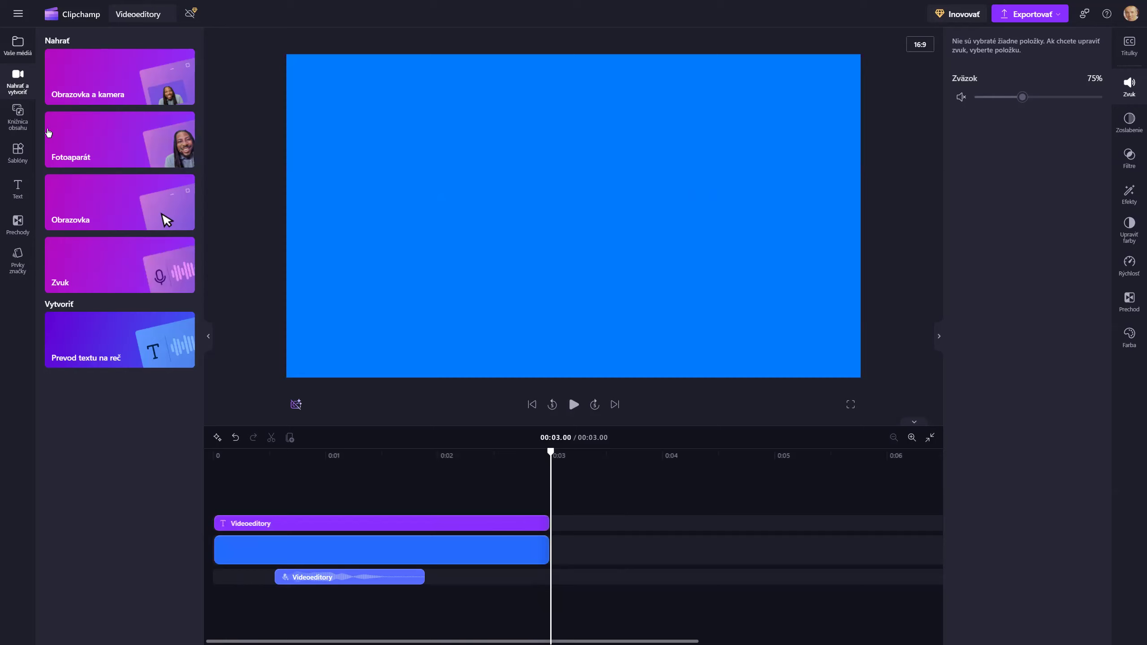
Import "CAPCUT - transparent.png" from the SOFTWARE logo folder and add it to the timeline after the blue clip.
left_click(18, 80)
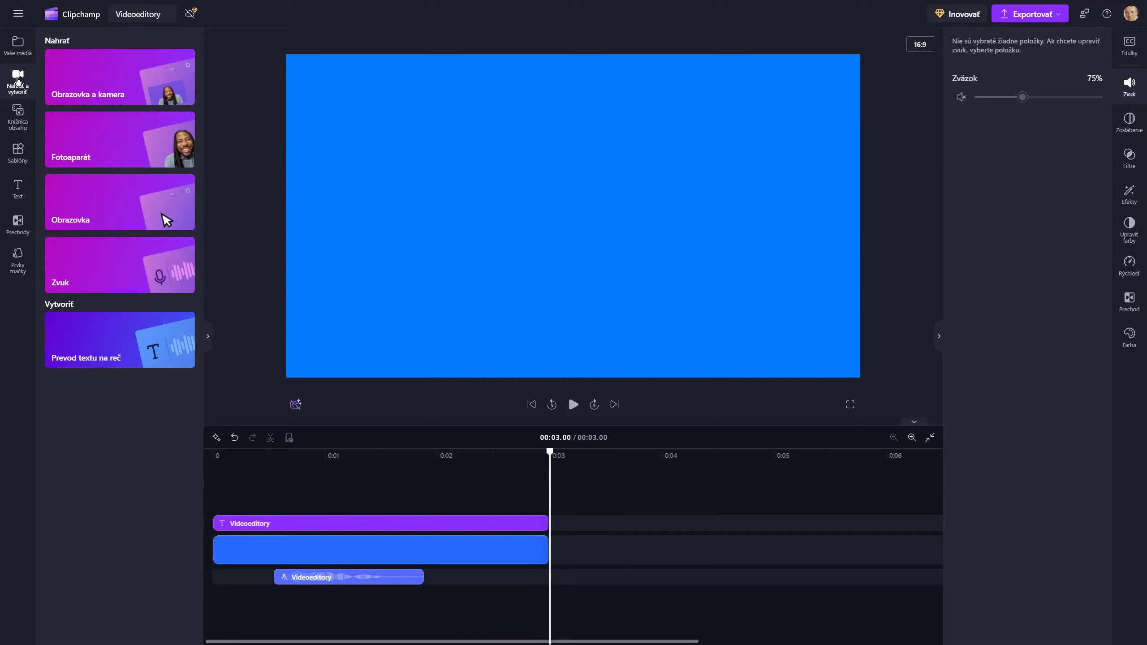
left_click(17, 80)
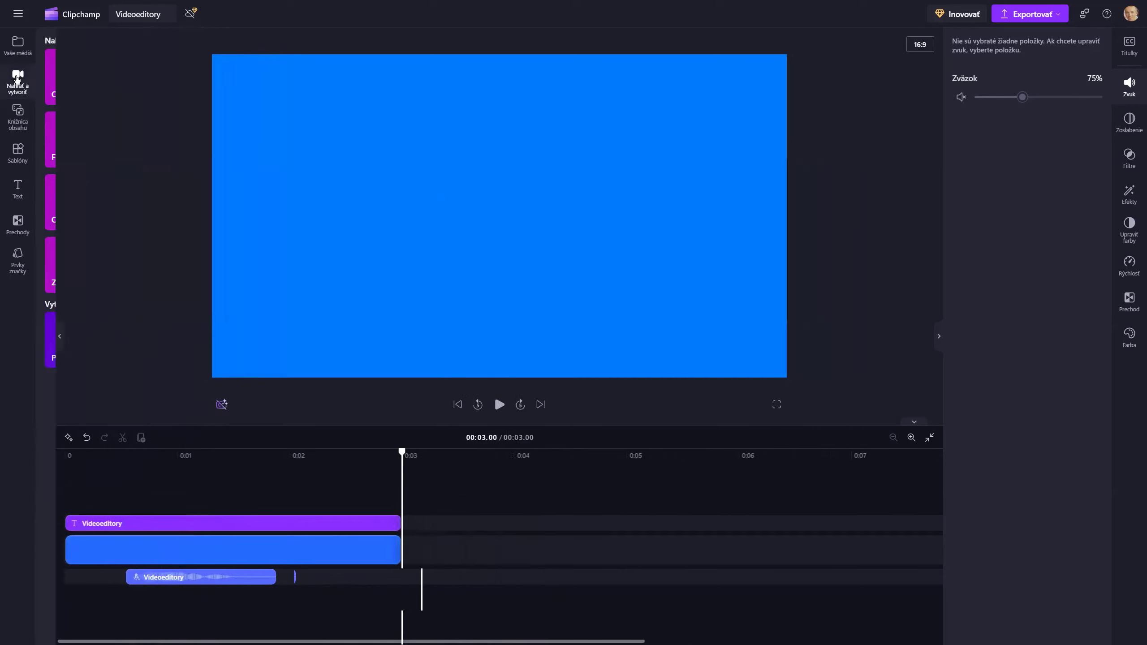
left_click(16, 44)
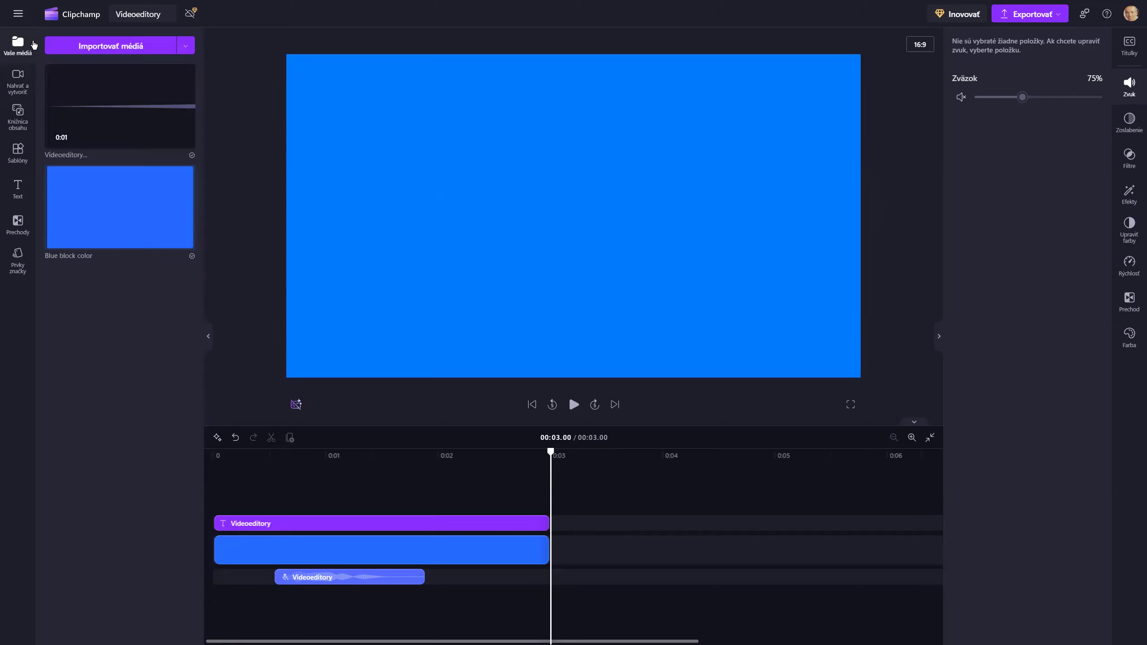
left_click(124, 45)
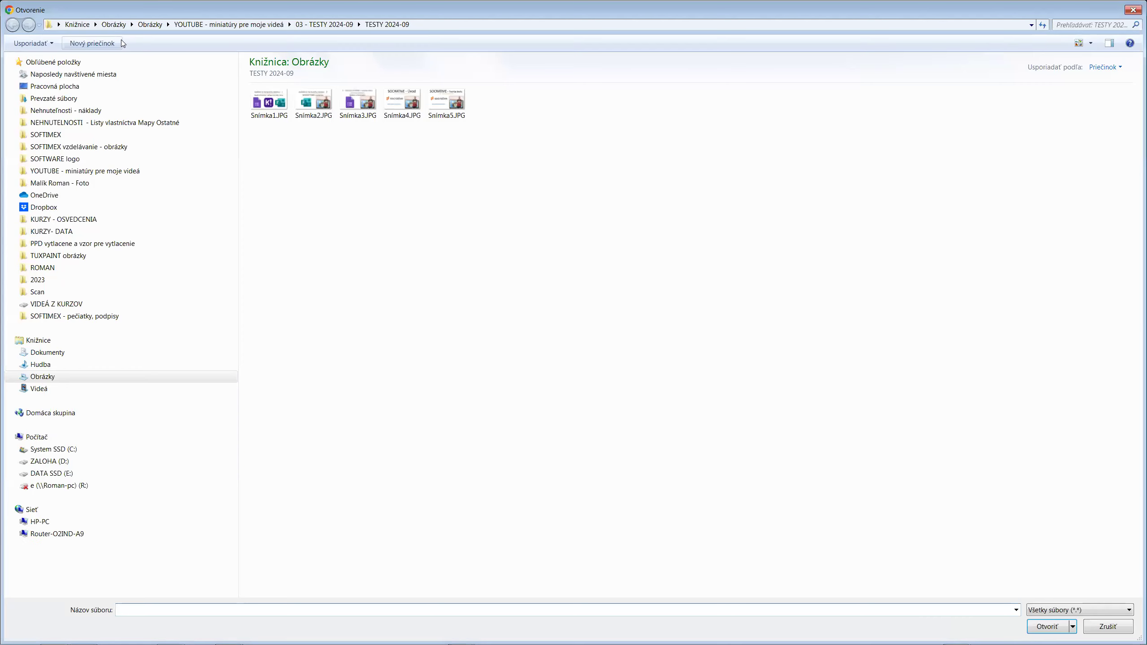
left_click(68, 159)
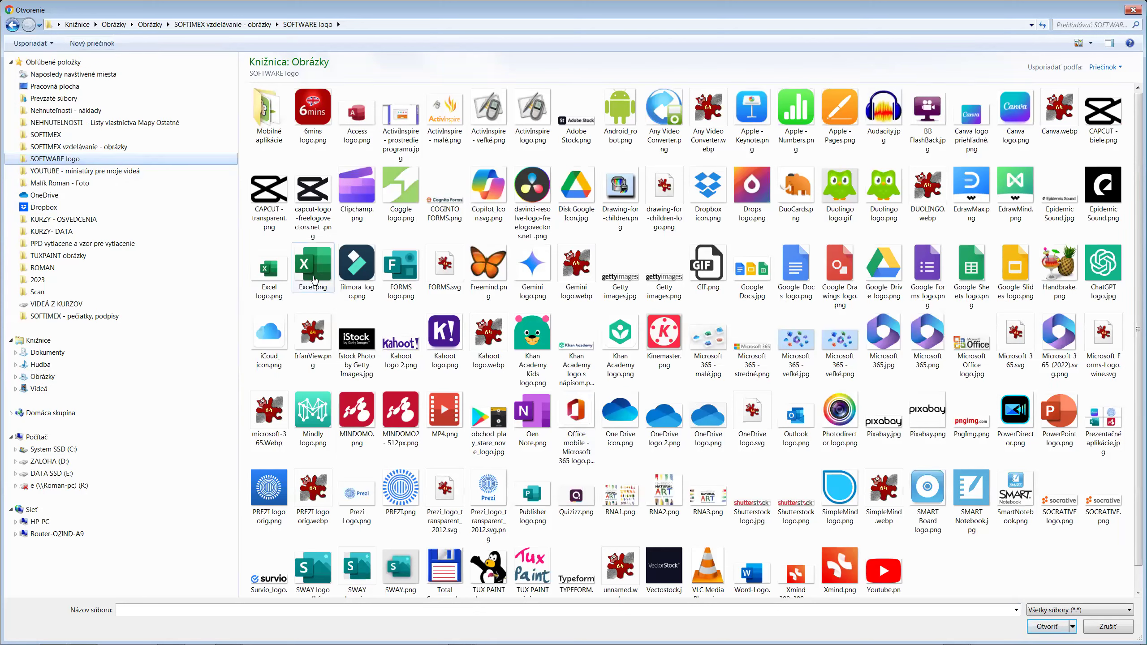
double_click(267, 199)
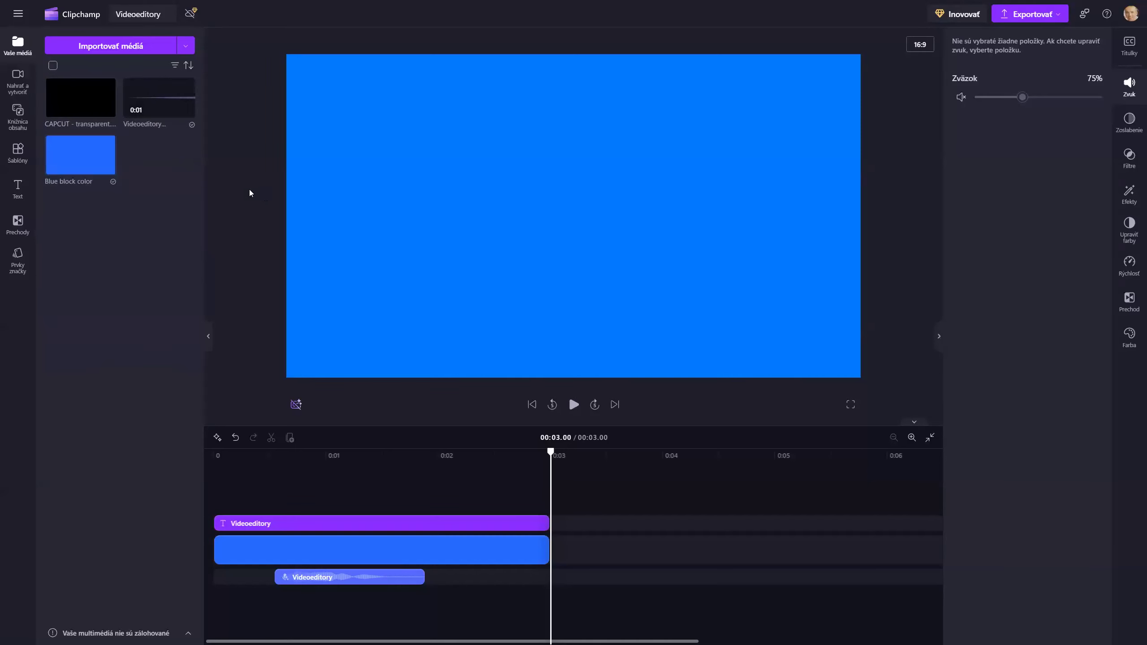
left_click(107, 111)
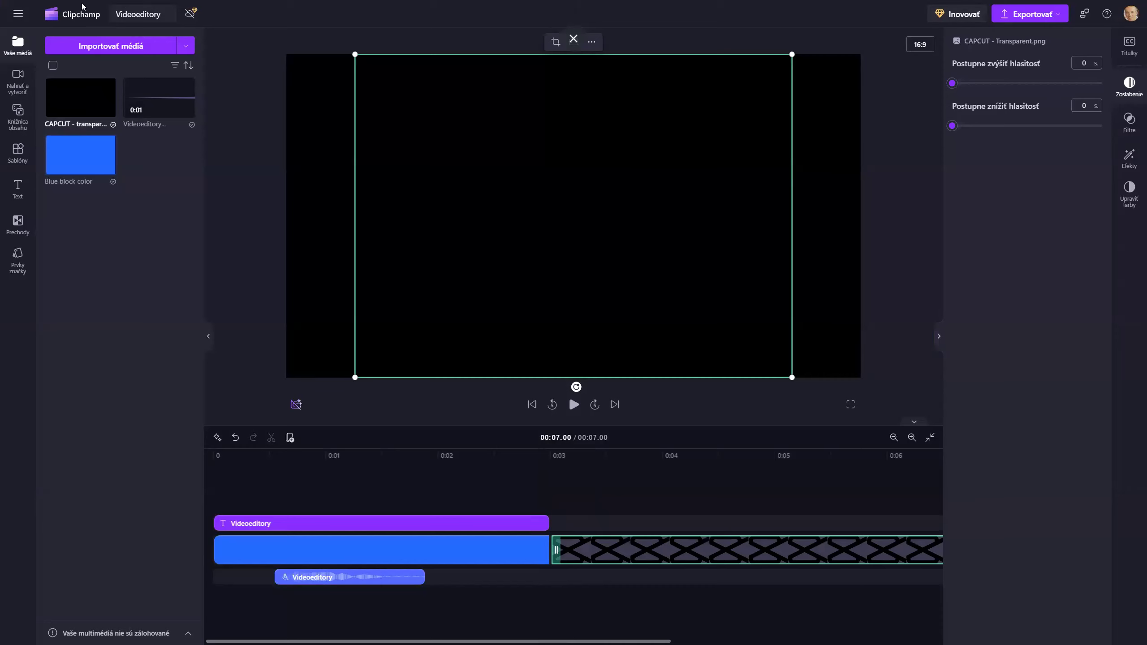
left_click(18, 14)
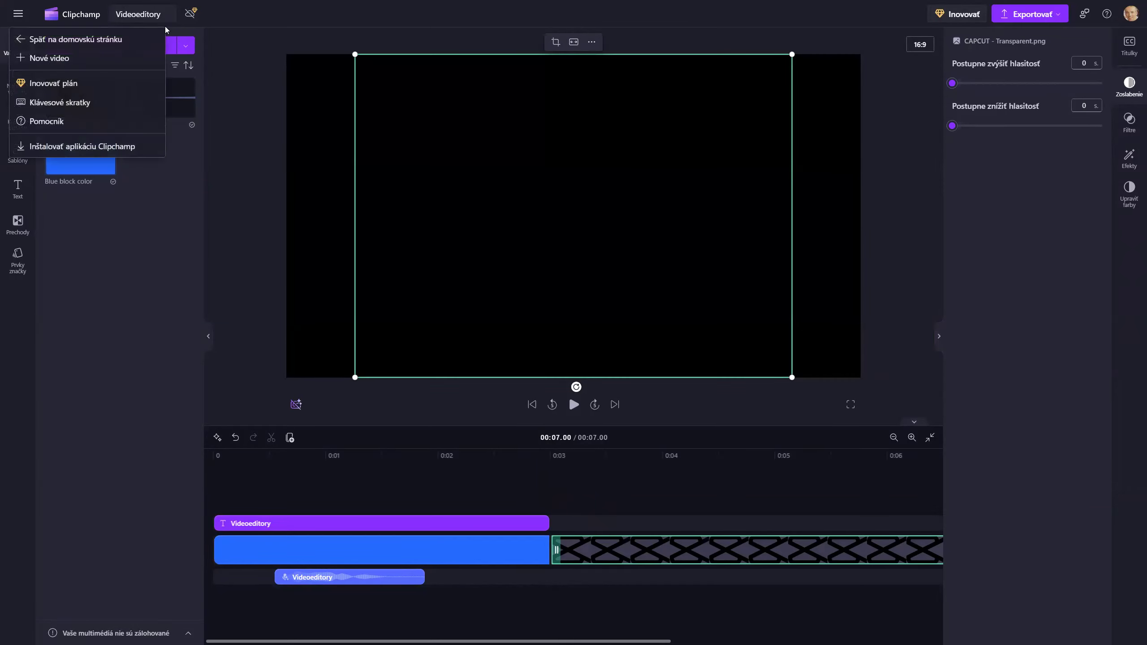
left_click(374, 16)
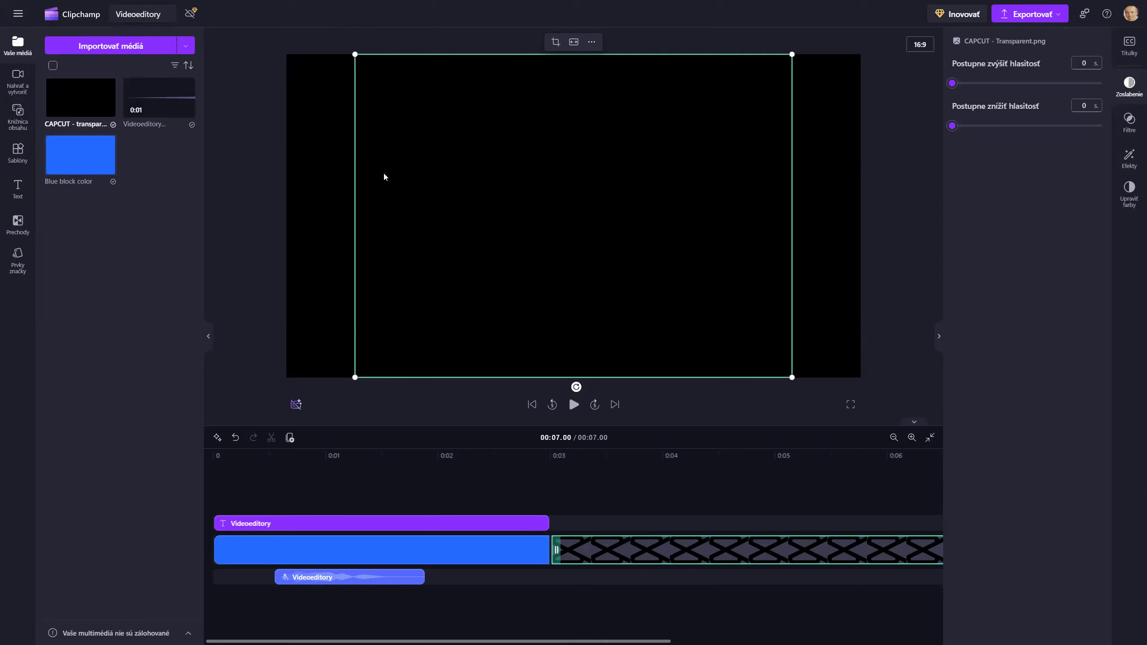
Undo adding the transparent CapCut logo to the timeline and delete its image from the project media.
left_click(235, 438)
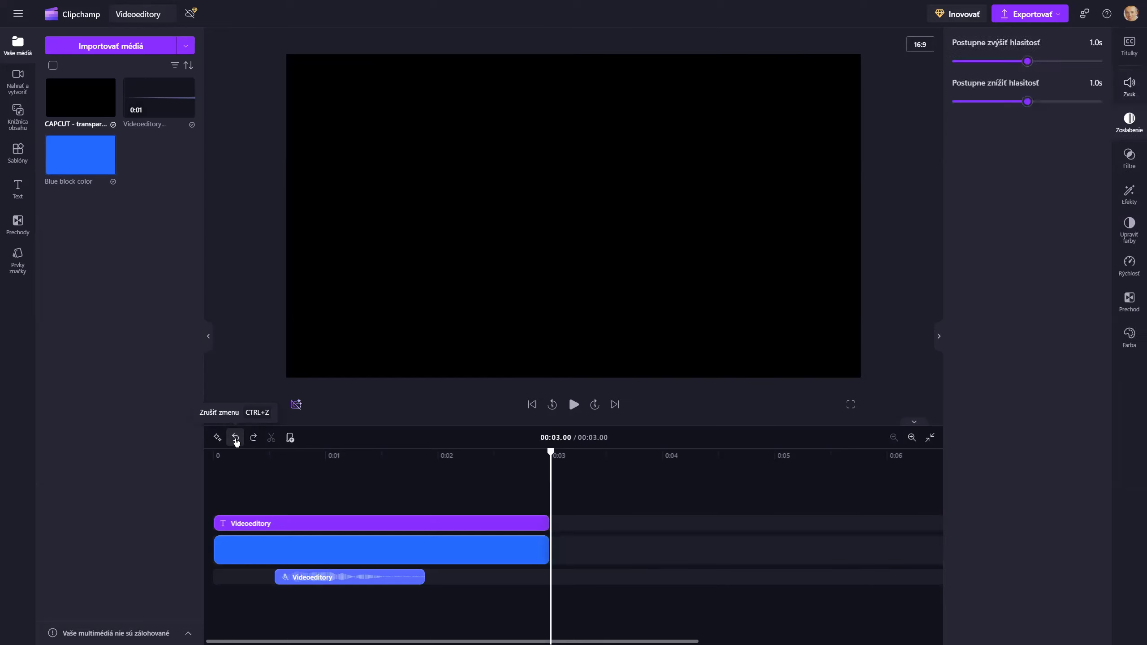
mouse_move(101, 106)
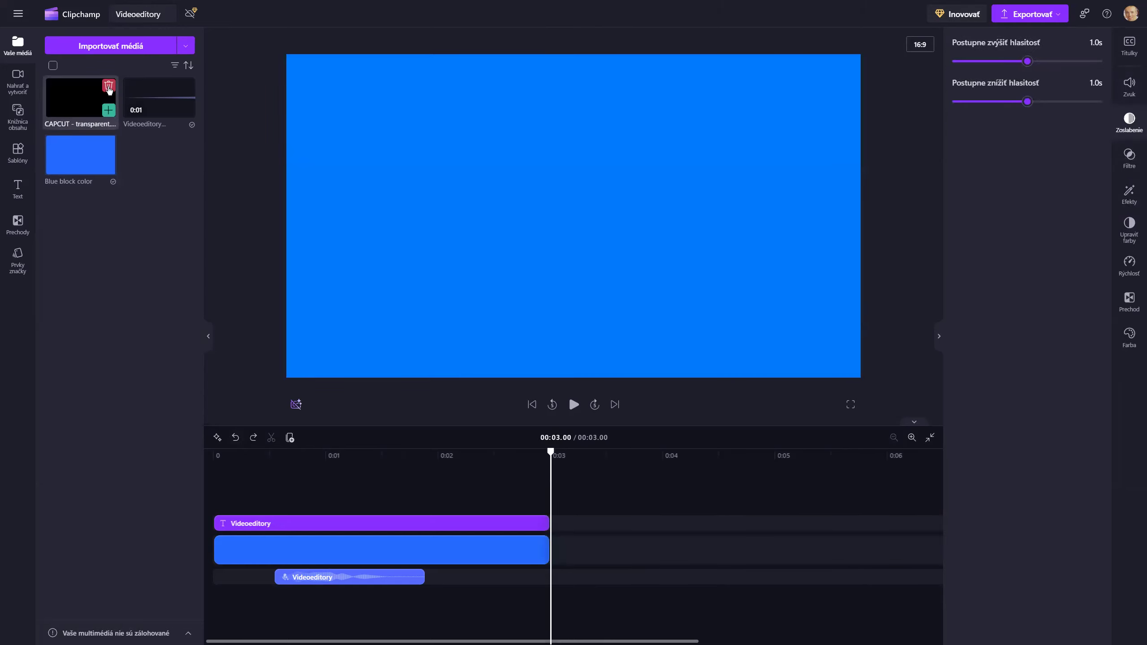
left_click(109, 87)
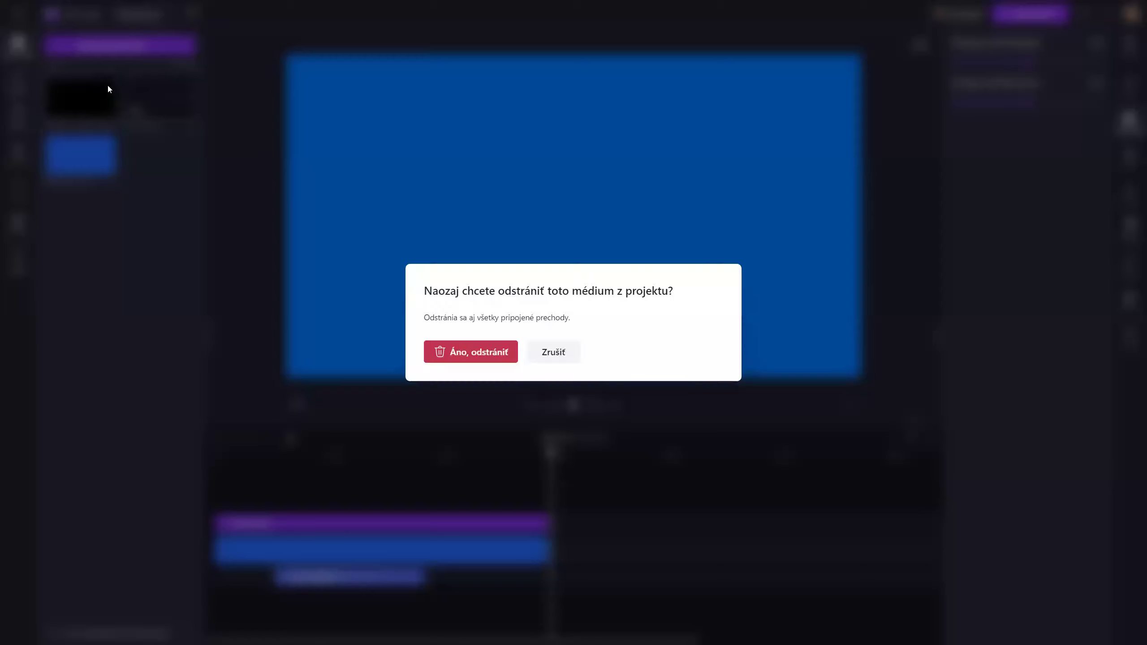
left_click(450, 352)
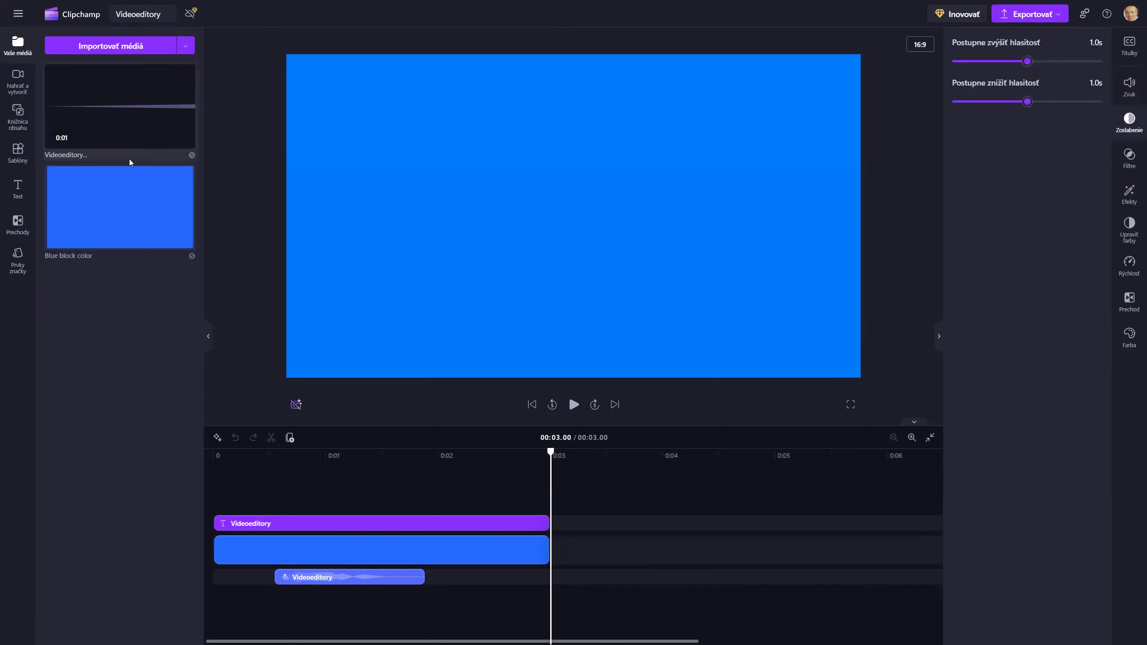
Import "CAPCUT - biele.png" from the SOFTWARE logo folder and add it to the timeline after the blue clip.
left_click(115, 47)
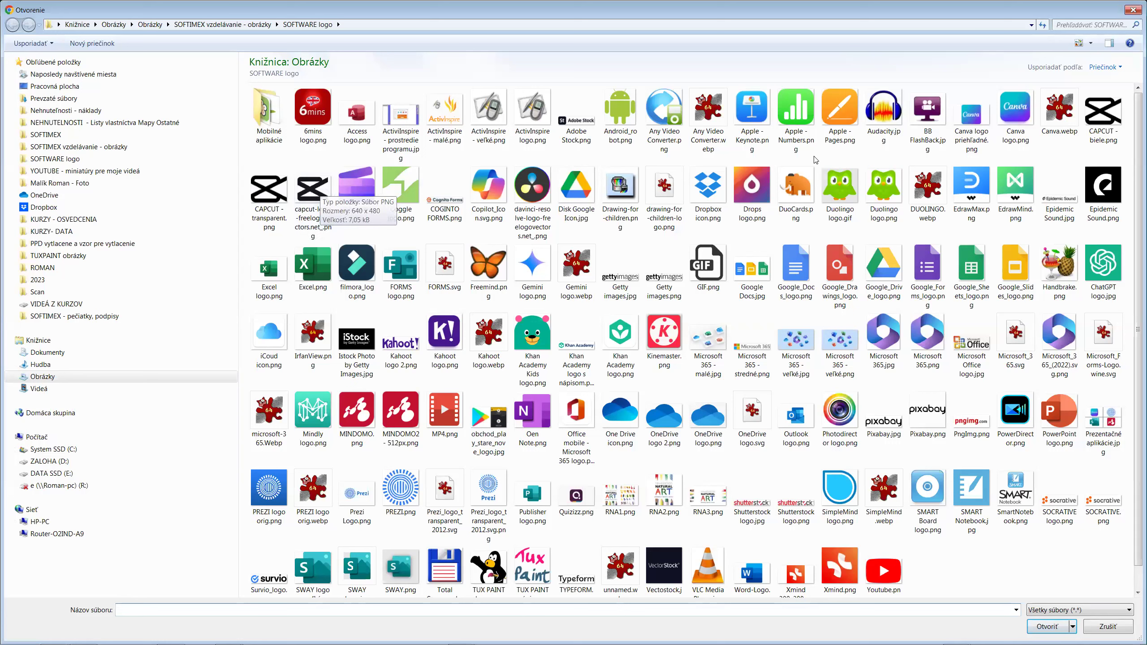
double_click(1106, 111)
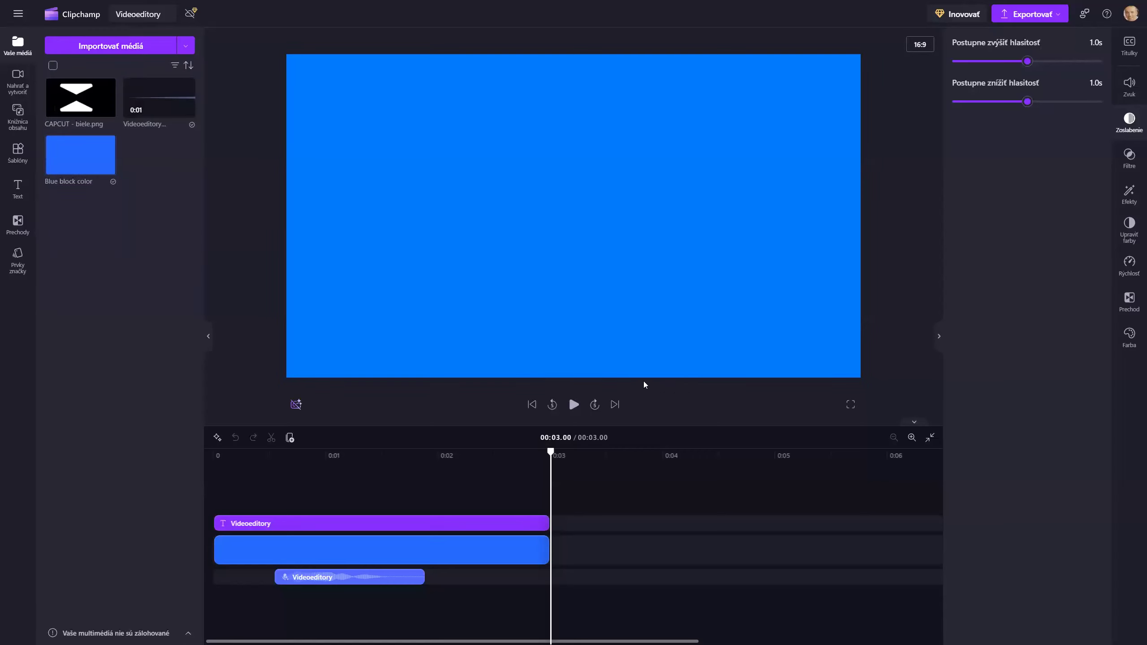
left_click(110, 109)
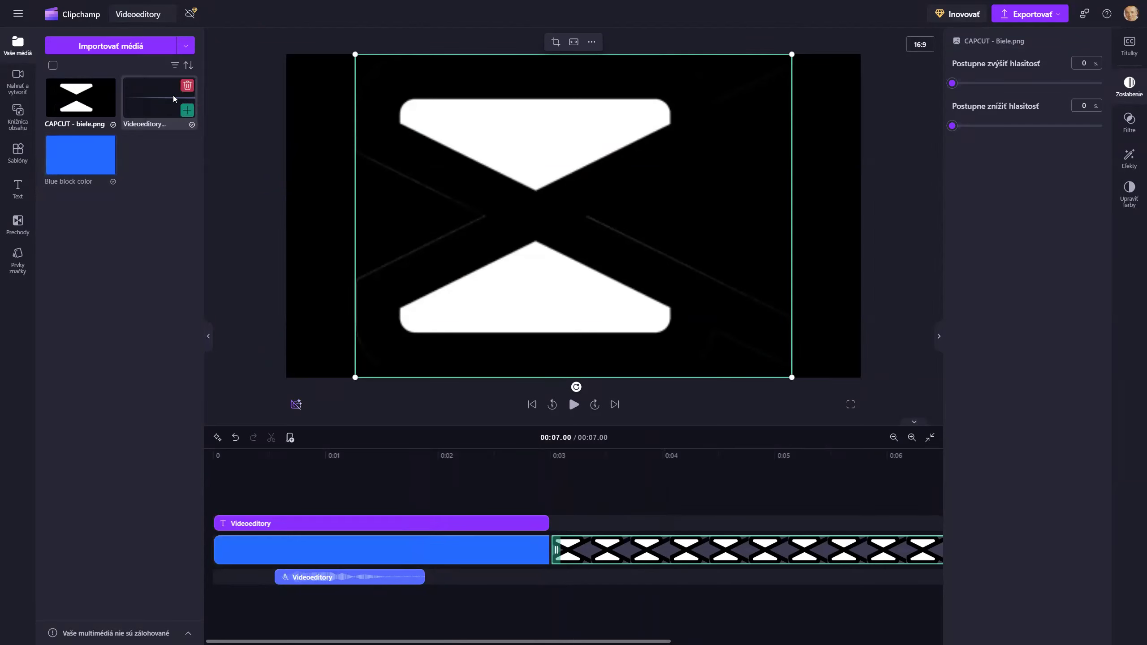
Add the white block color from the content library to the end of the timeline and fit the whole timeline in view.
left_click(18, 116)
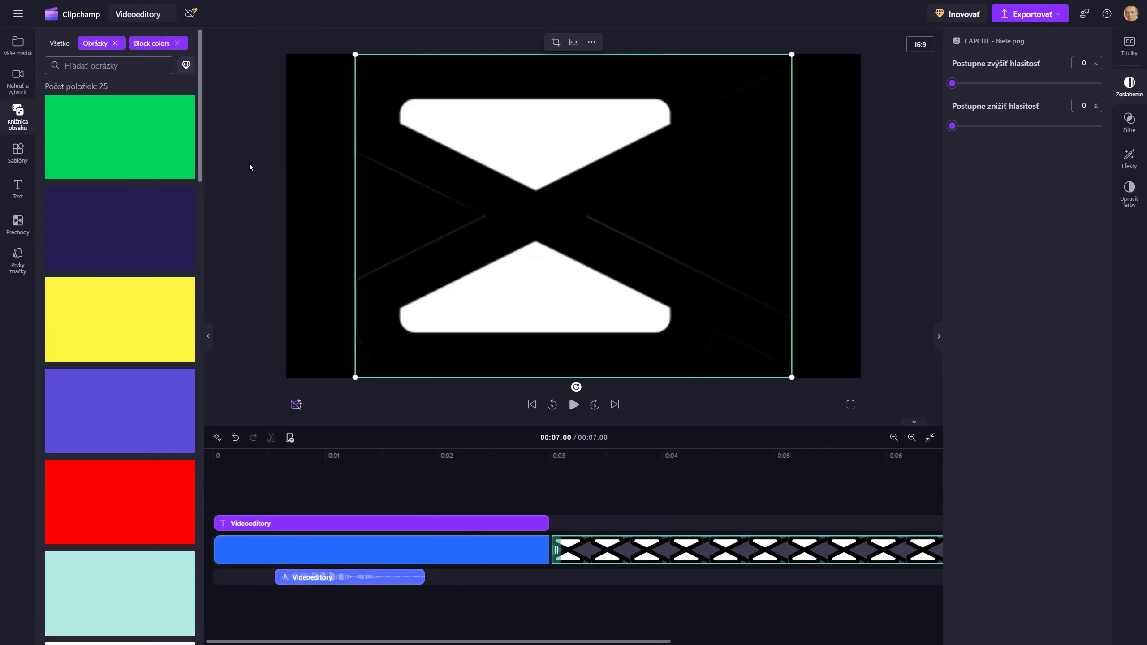
scroll(149, 150, "down", 5)
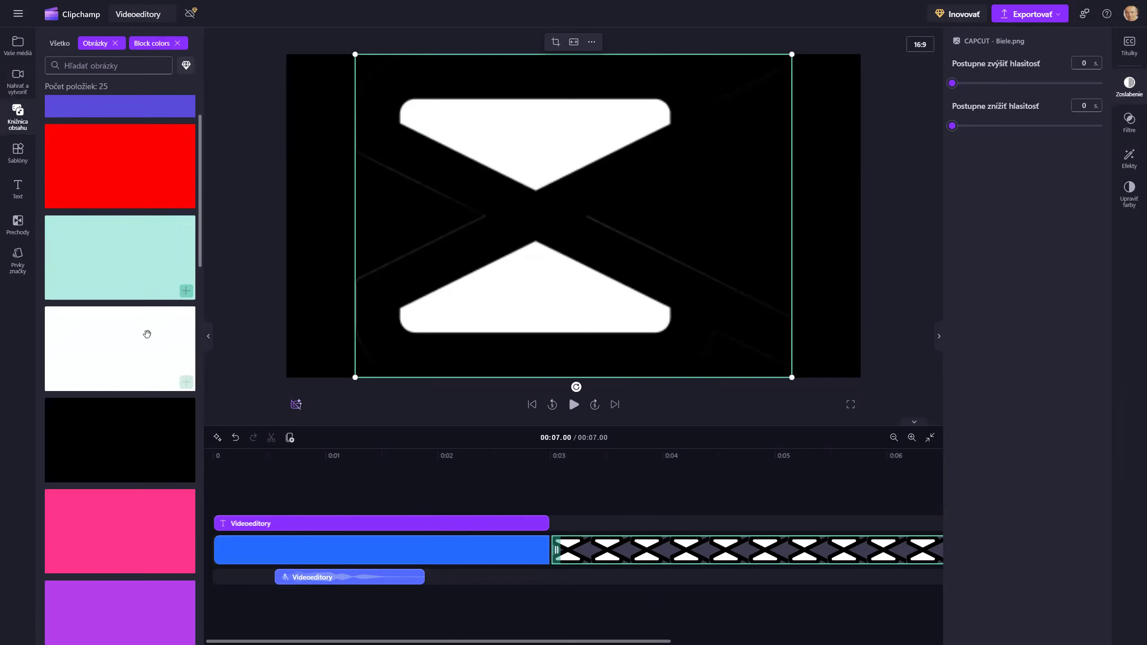
left_click(186, 382)
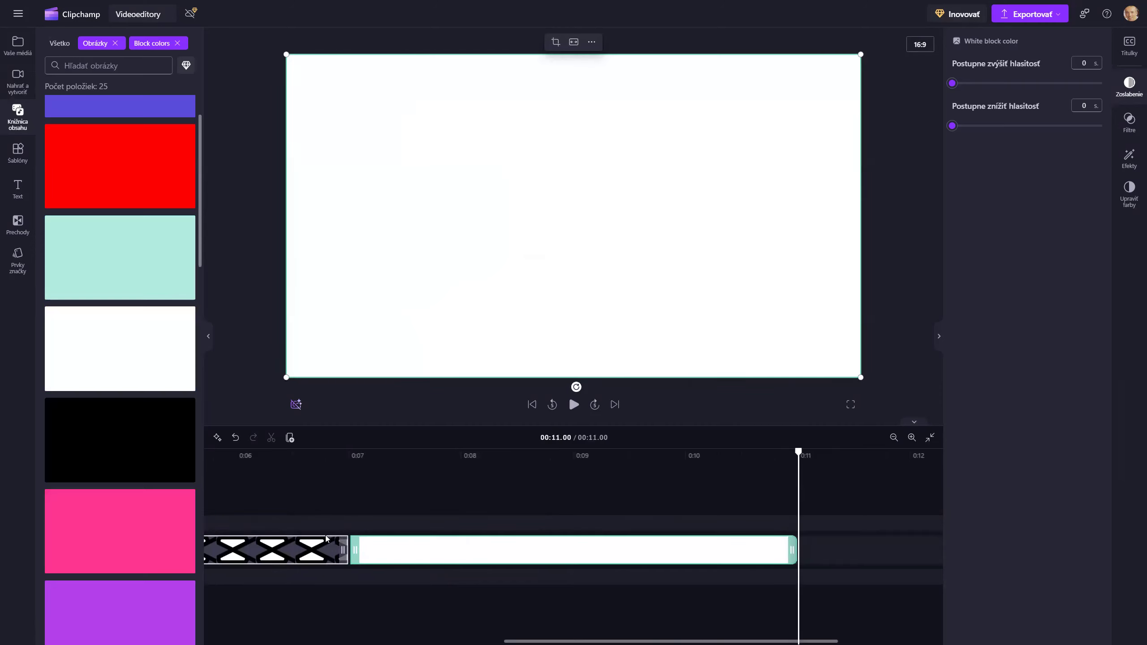
left_click(930, 438)
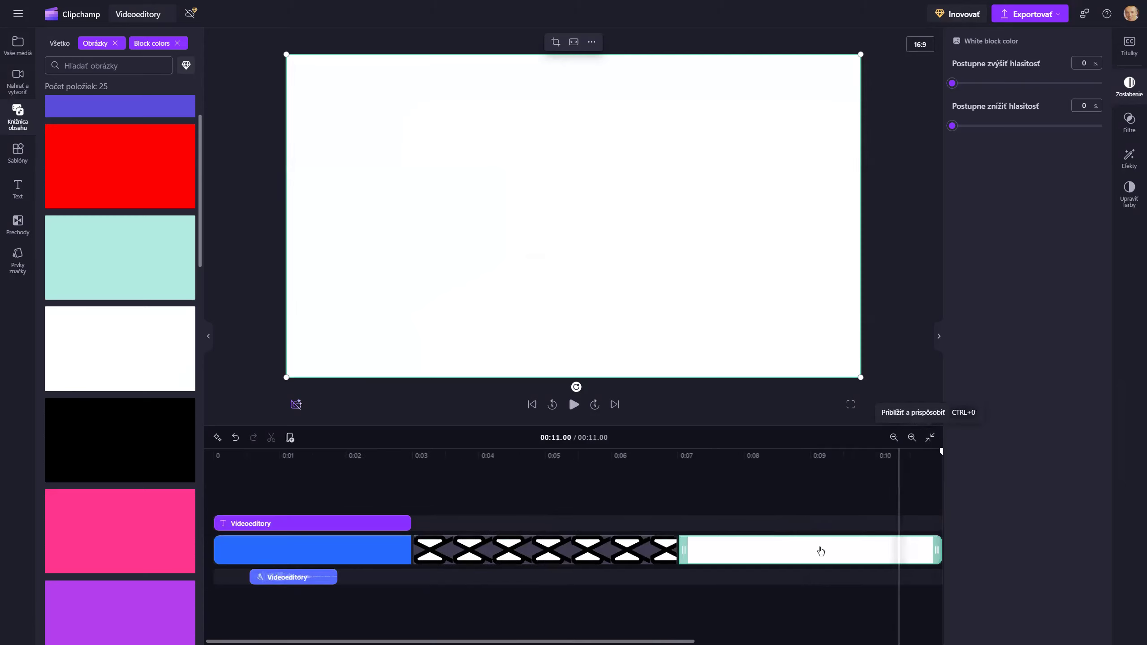
Put the CapCut logo on a separate track below, place the white clip right after the blue one, and preview the transition.
left_click_drag(600, 556, 601, 570)
left_click_drag(712, 533, 445, 534)
left_click(454, 567)
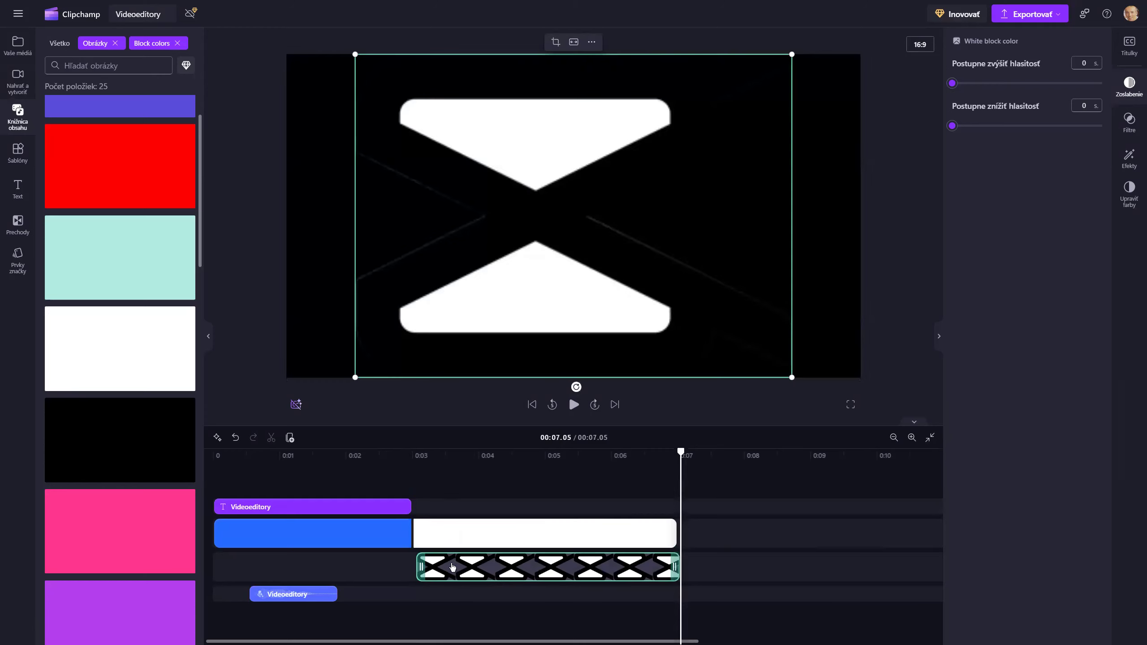
left_click(392, 476)
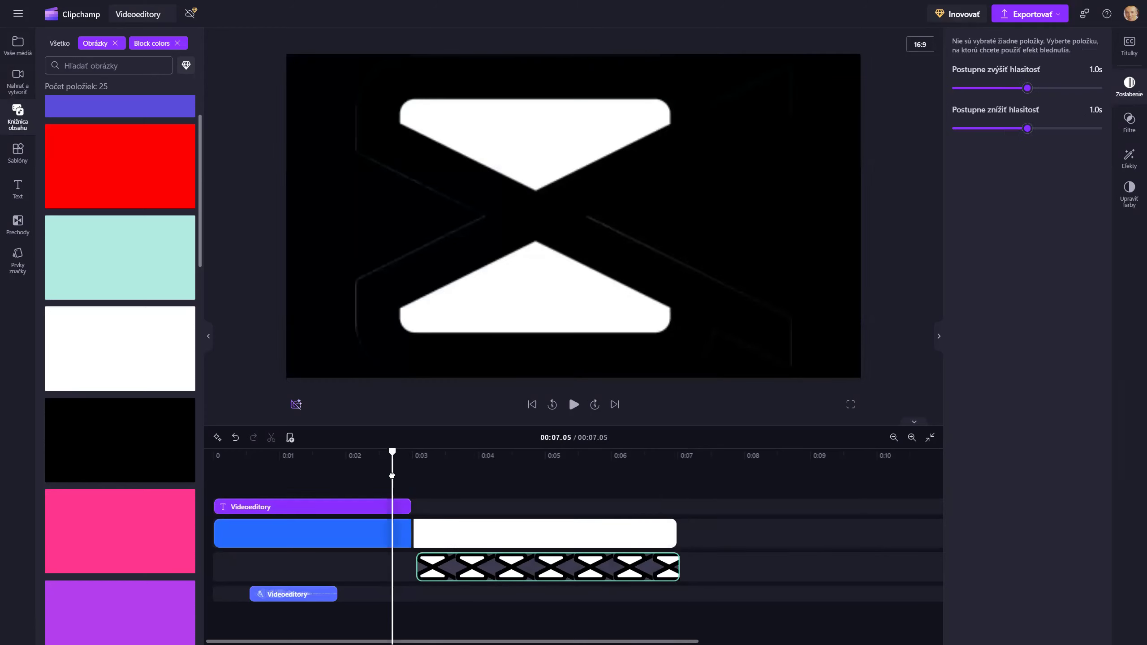
left_click(574, 404)
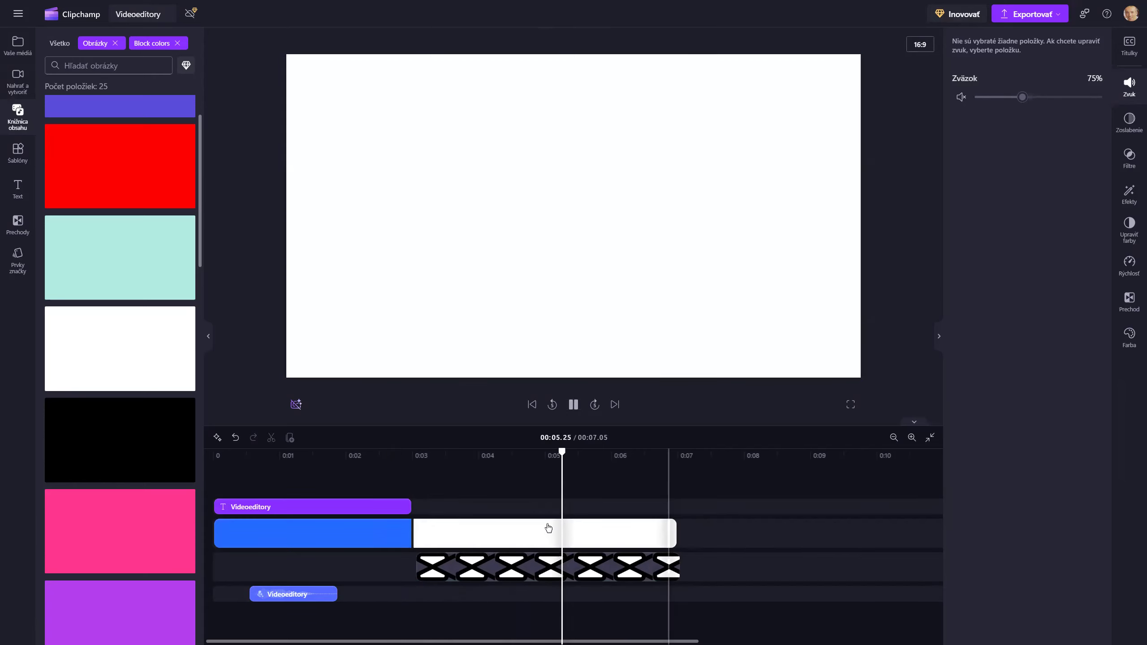
Move the CapCut logo clip to the track above the white clip, aligned with its start at 3 seconds, and preview it.
left_click_drag(529, 572, 524, 515)
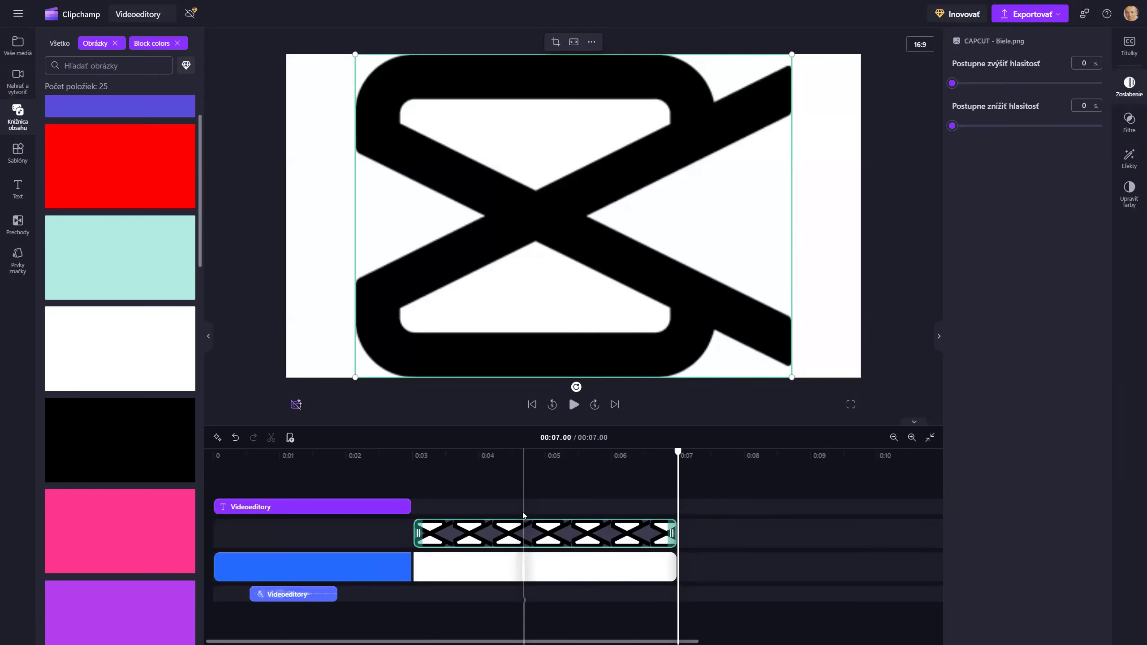
left_click(389, 476)
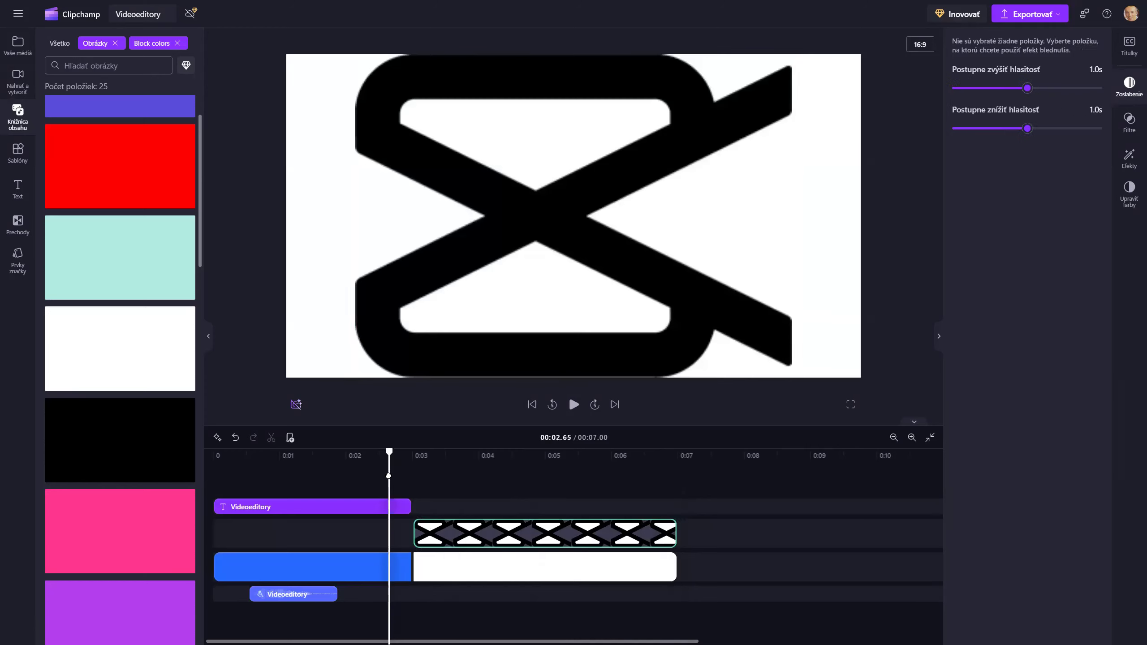
key("space")
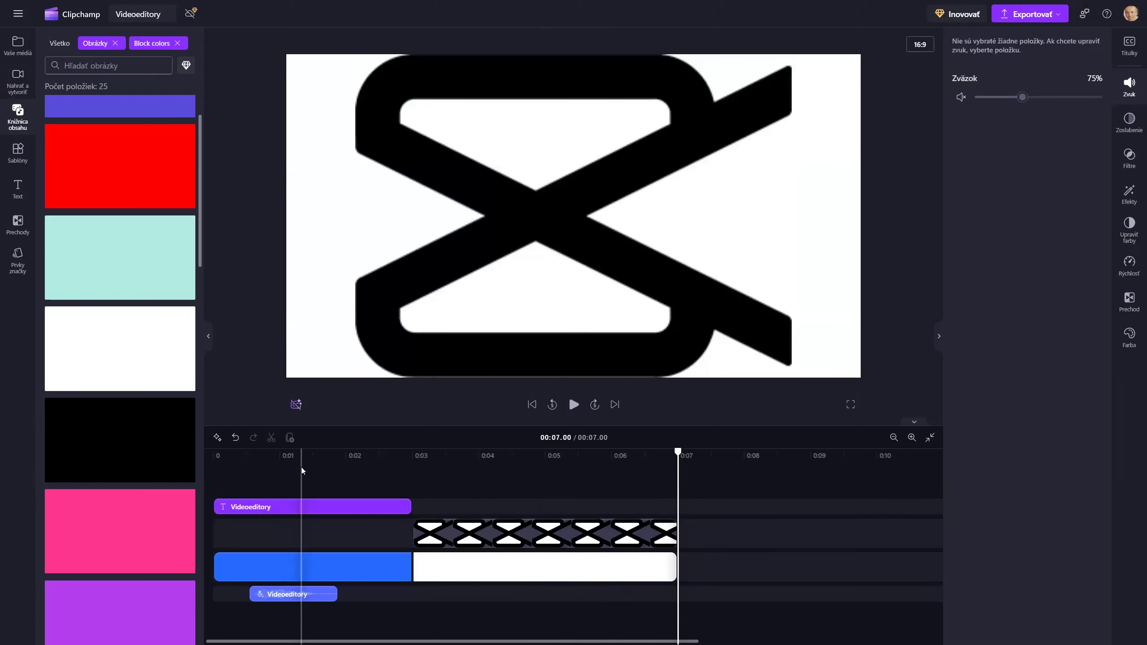
Import "PowerDirector.png" from the SOFTWARE logo folder and add it to the timeline after the CapCut logo.
left_click(18, 84)
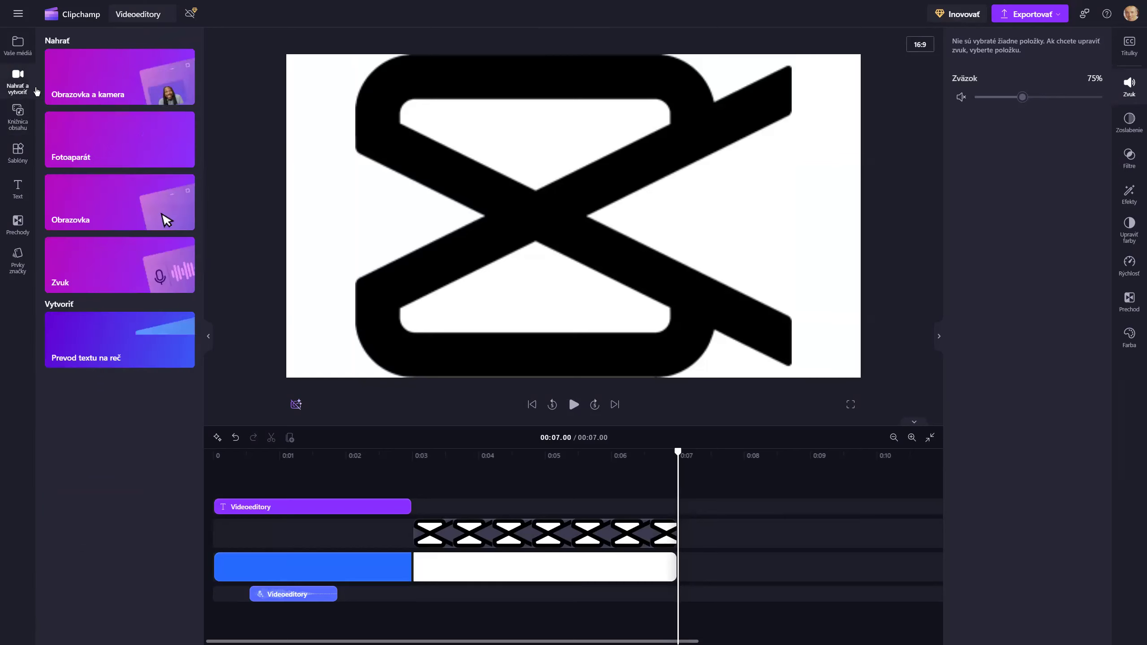
left_click(18, 46)
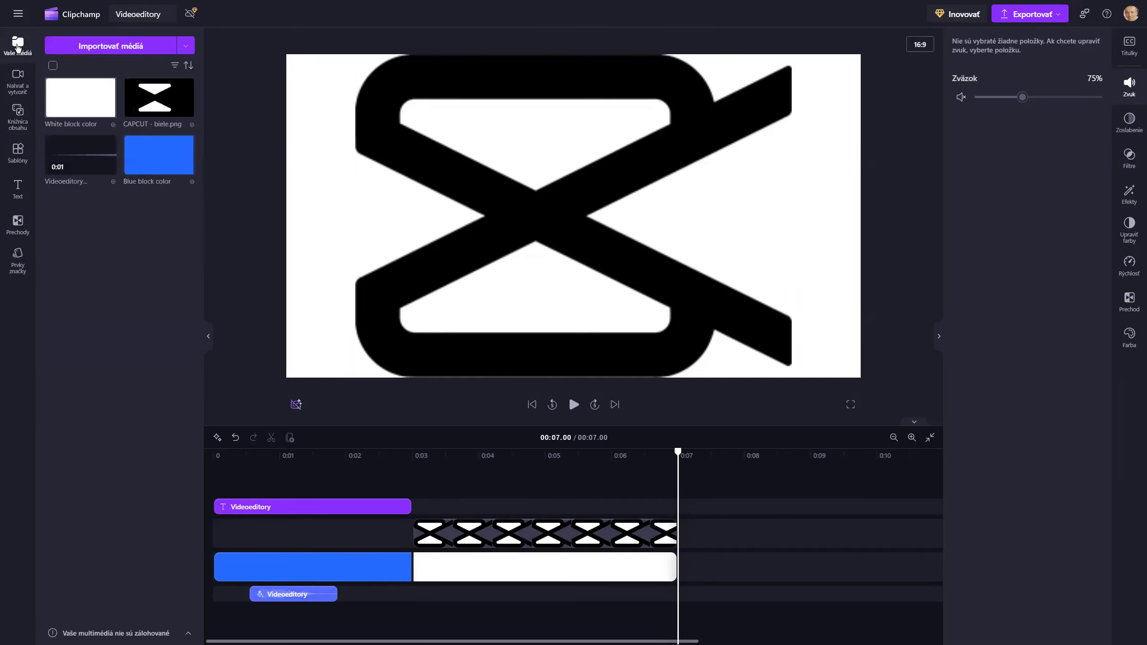
left_click(99, 46)
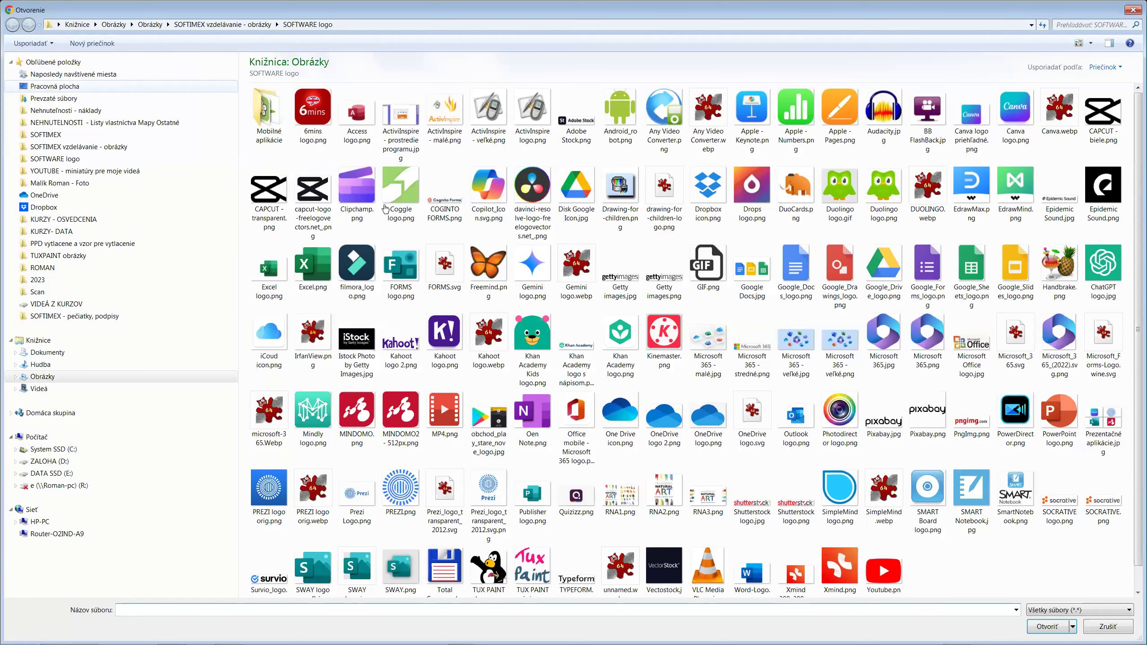
key("ctrl+e")
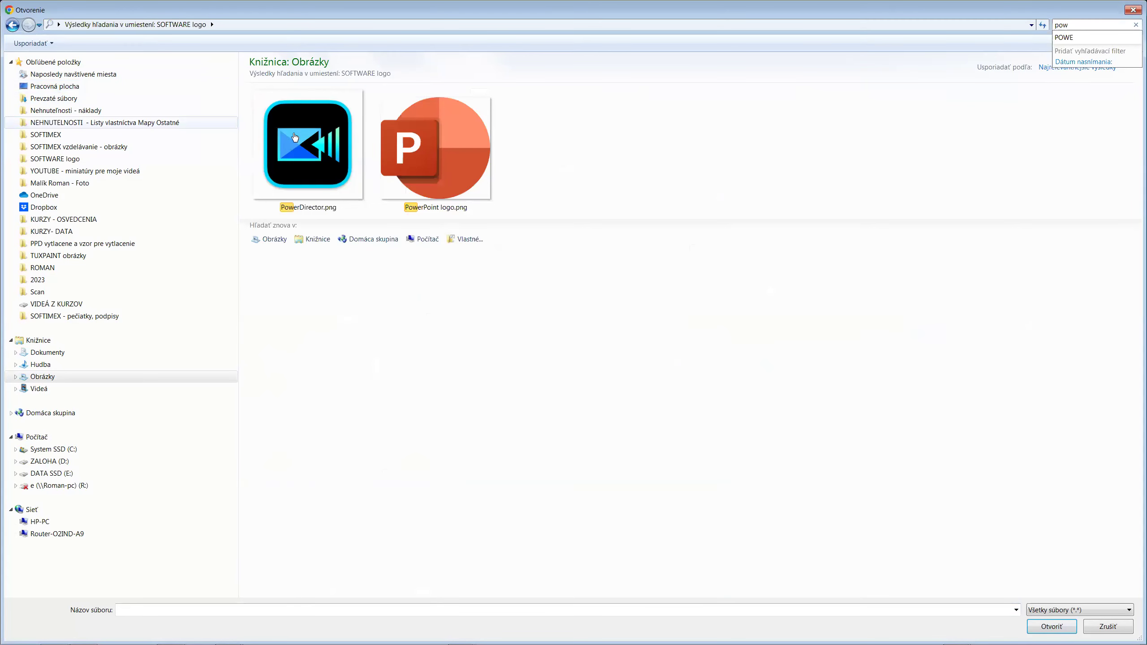
double_click(328, 151)
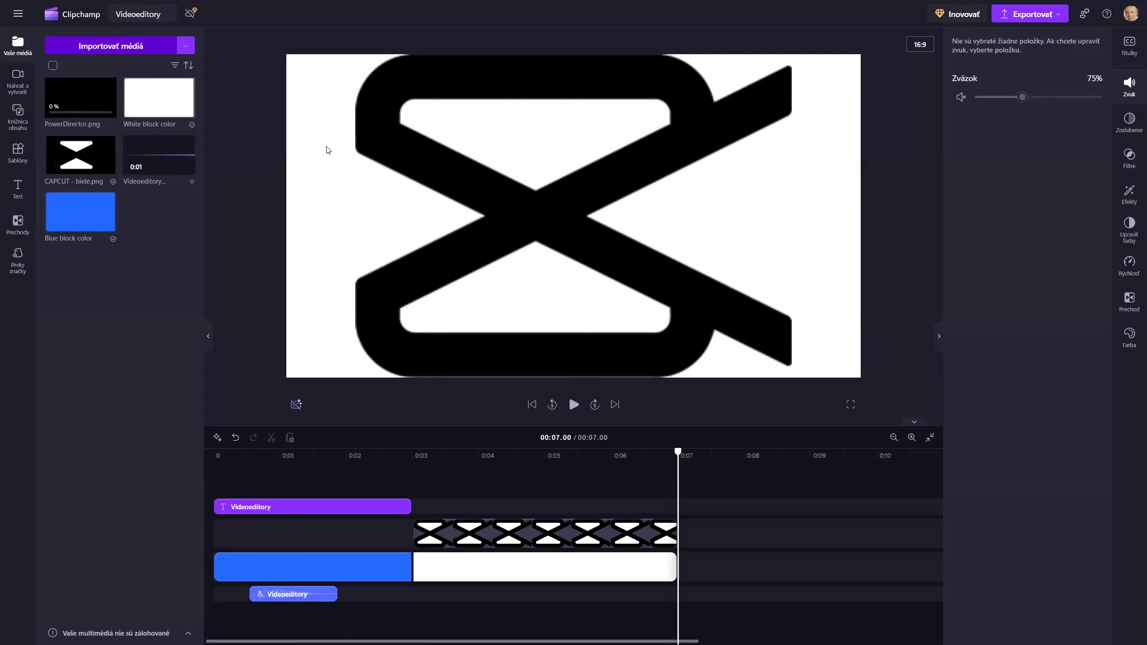
left_click(108, 111)
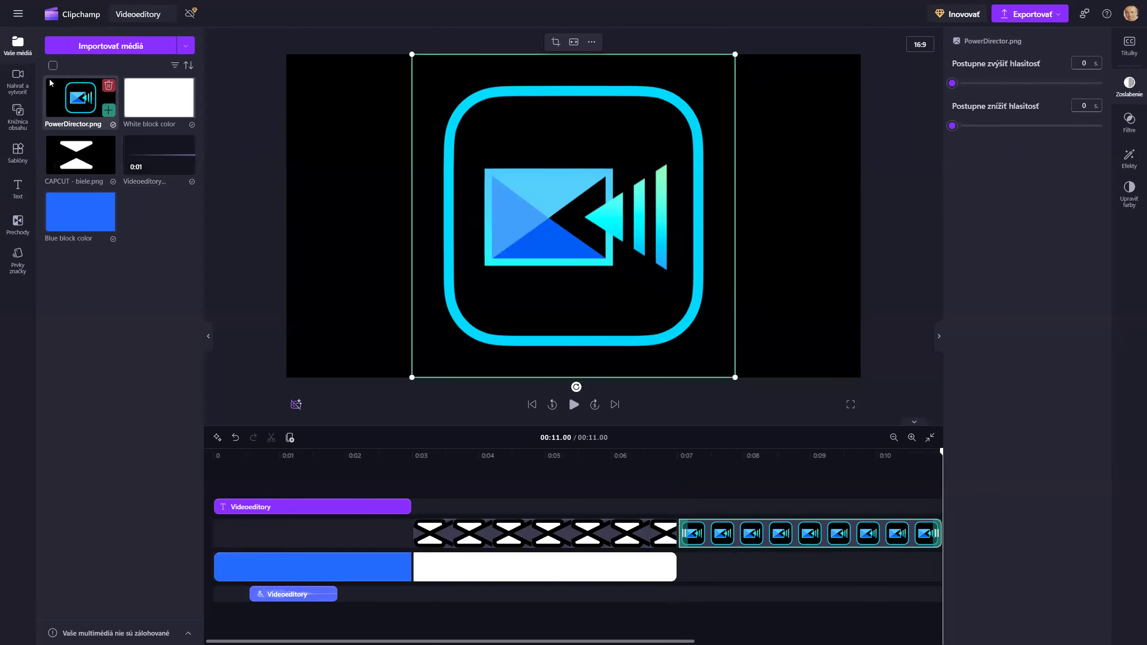
Import "Clipchamp.png" and add it to the timeline after the PowerDirector logo.
left_click(97, 46)
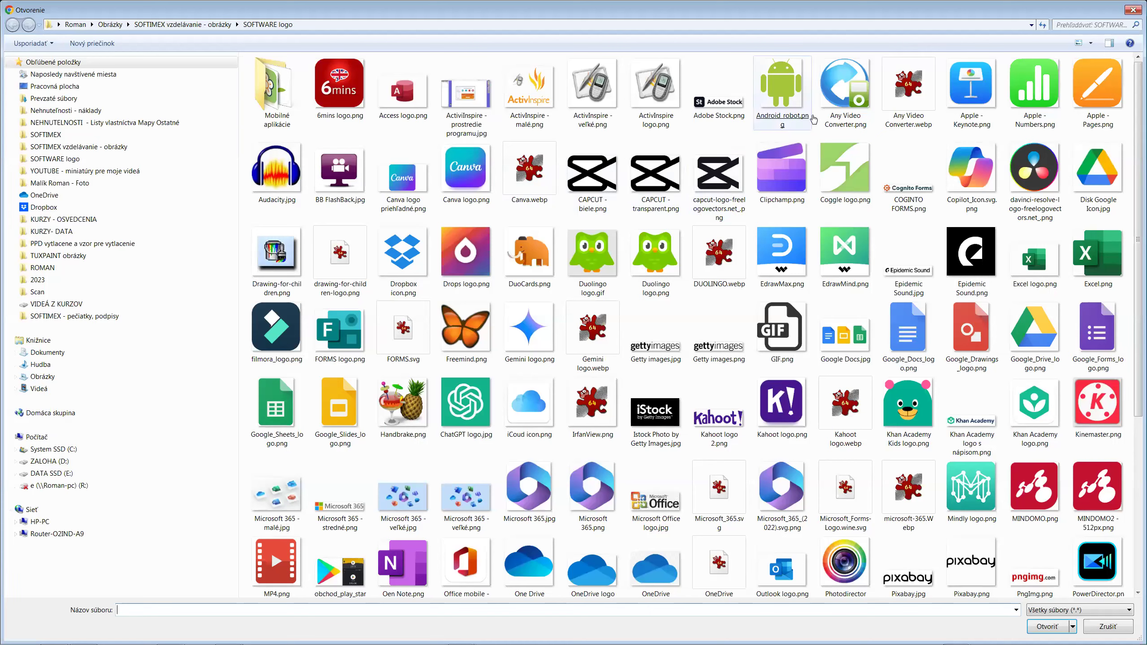
double_click(770, 168)
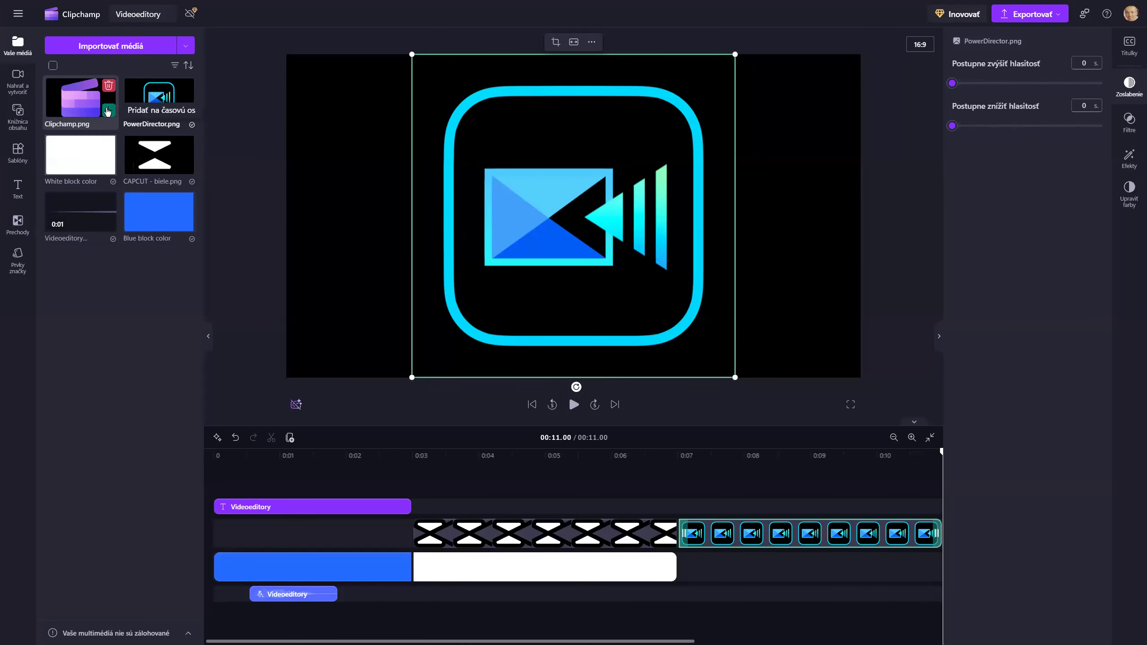
left_click(108, 110)
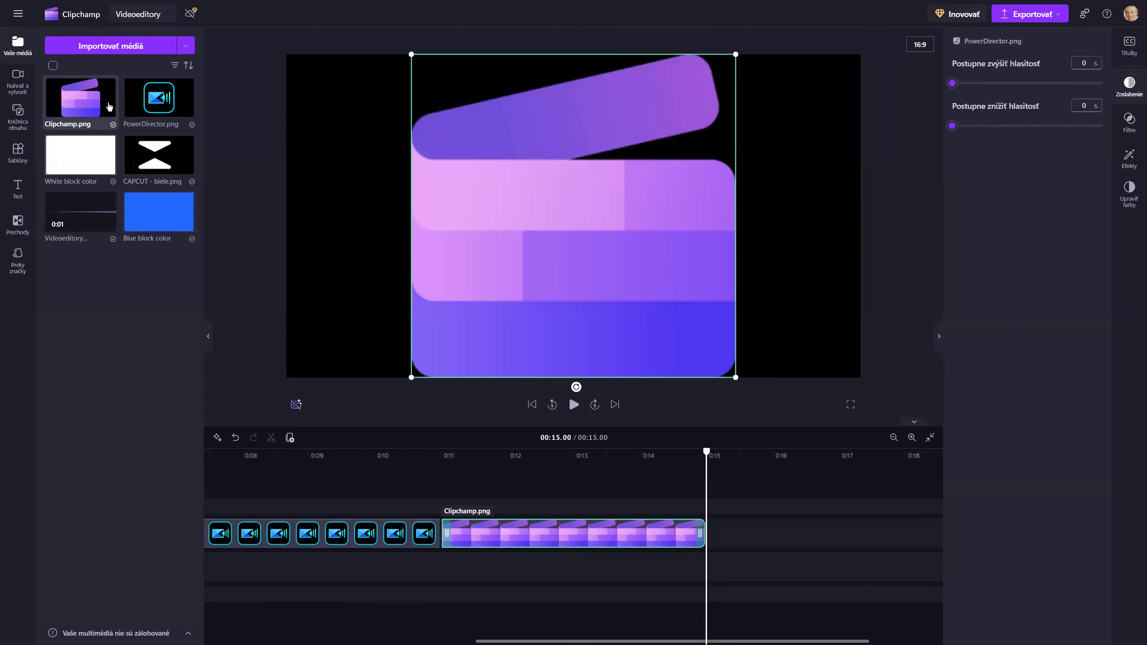
Import "filmora_logo.png" from the SOFTWARE logo folder and add it to the timeline after the Clipchamp logo.
left_click(122, 46)
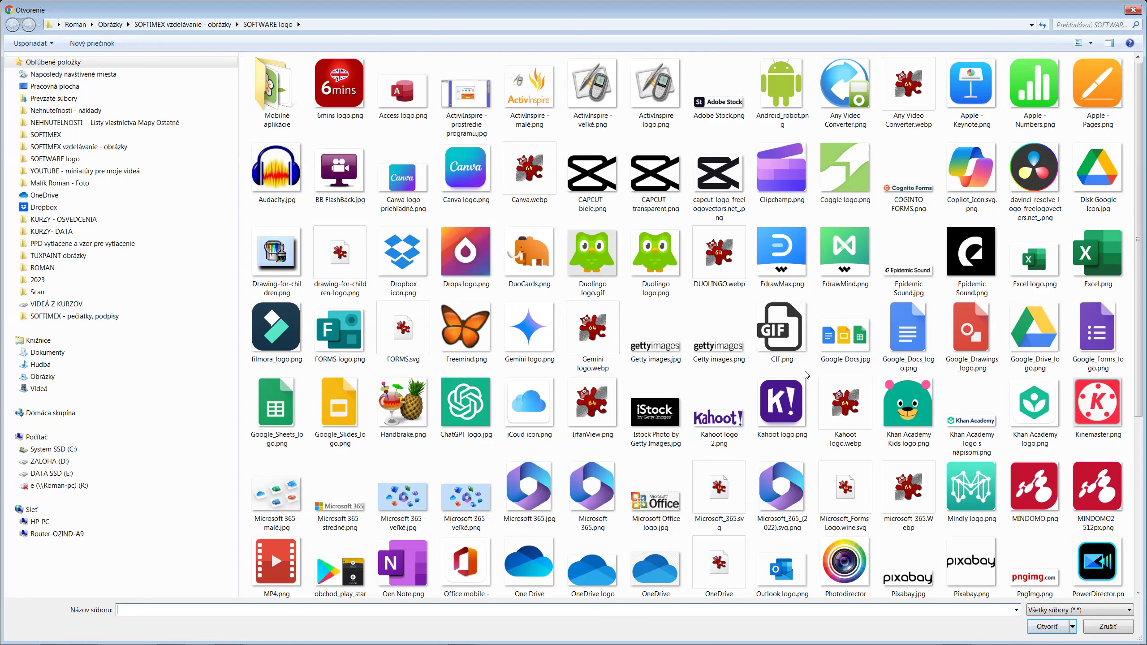
left_click(34, 100)
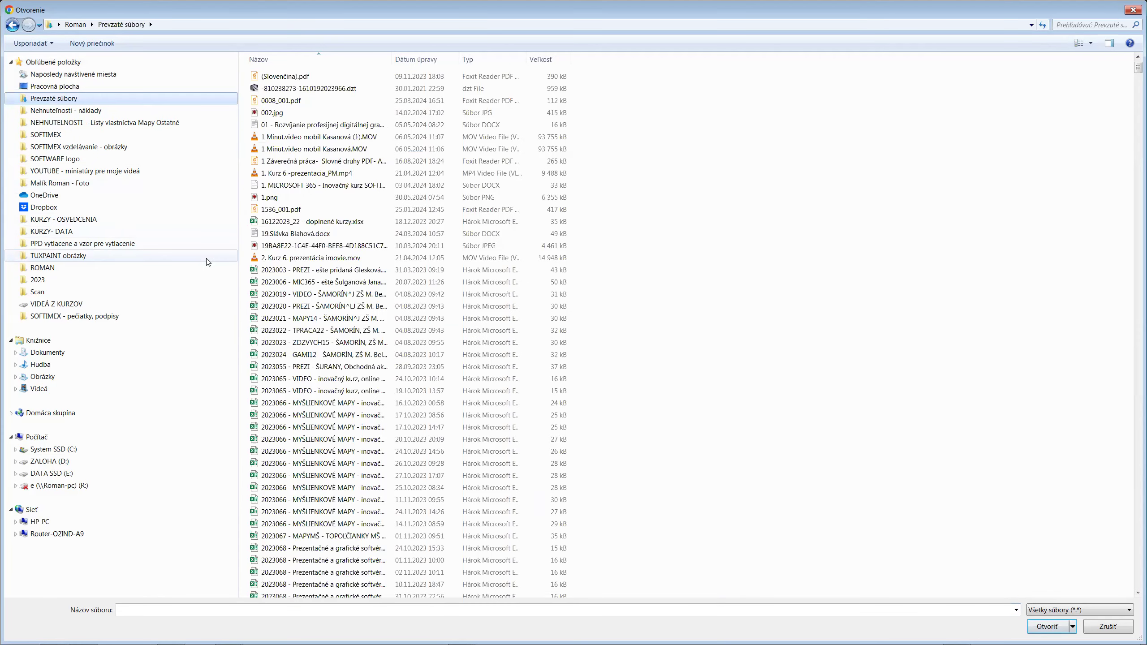
left_click(421, 60)
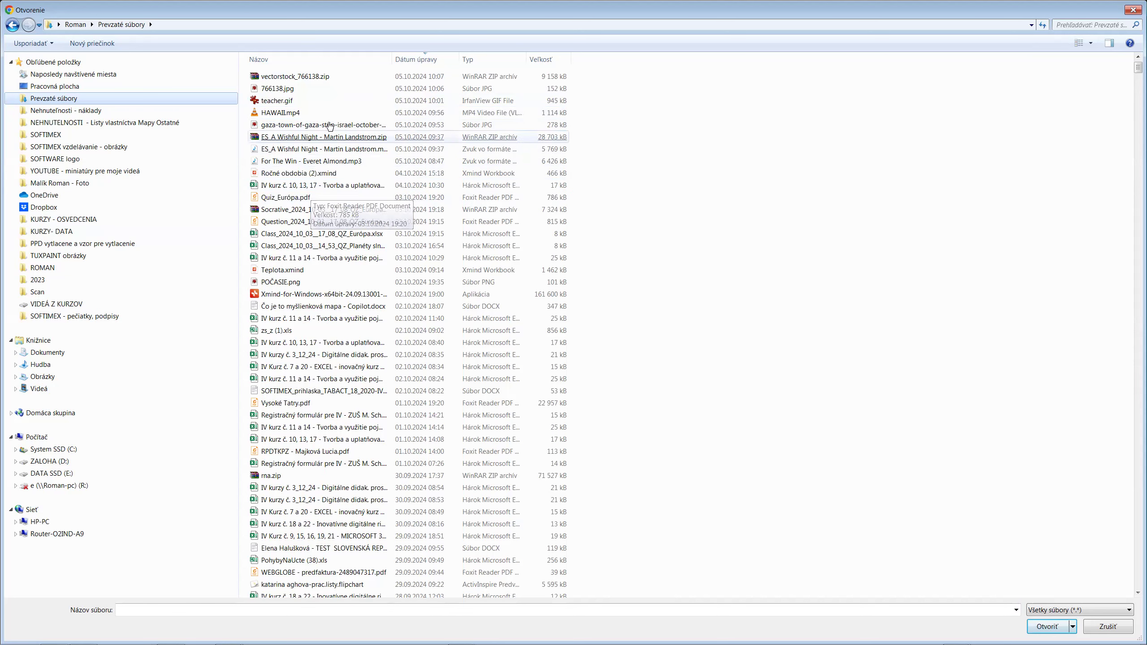
left_click(71, 161)
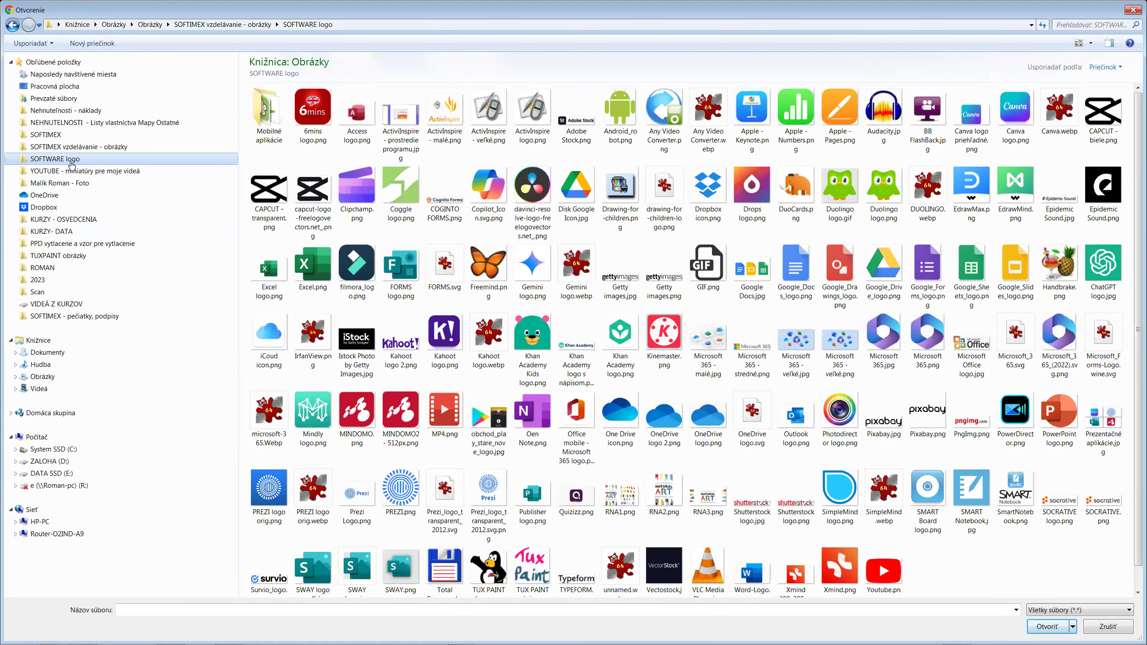
double_click(354, 267)
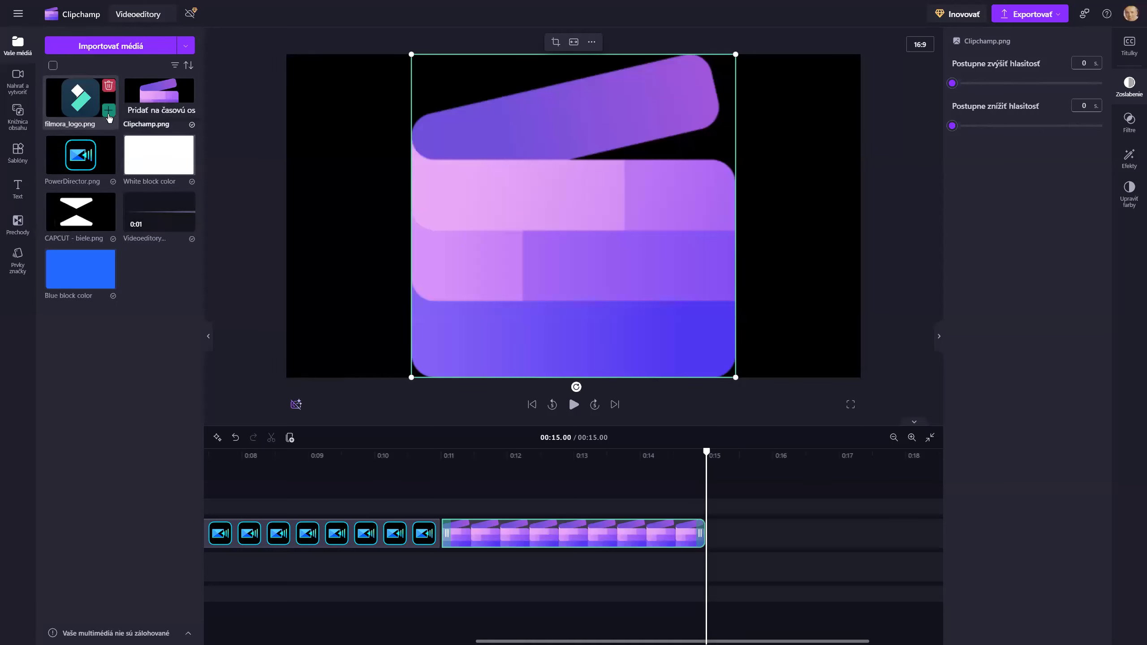
left_click(109, 116)
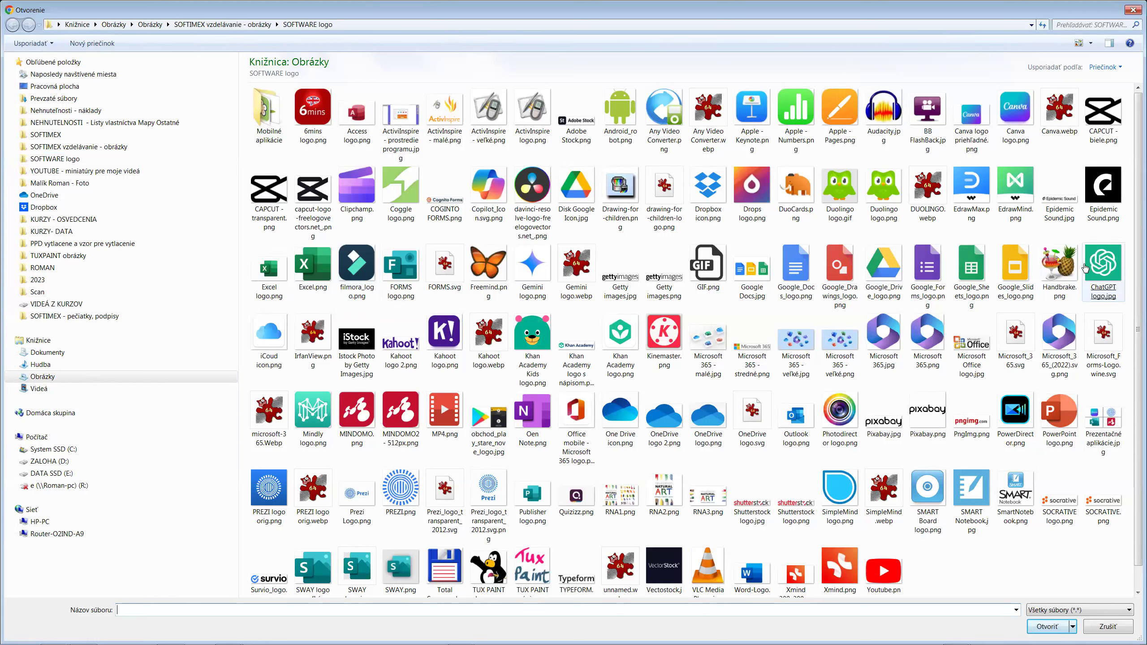
Import "Kinemaster.png" and add it to the timeline after the Filmora logo.
double_click(663, 336)
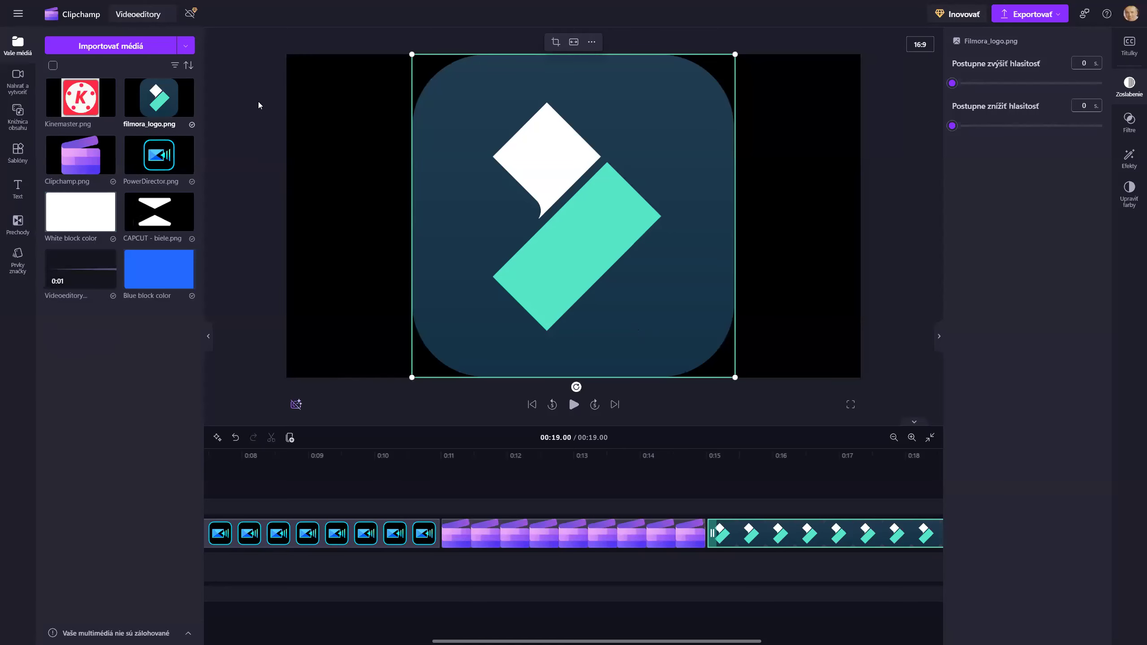
left_click(109, 110)
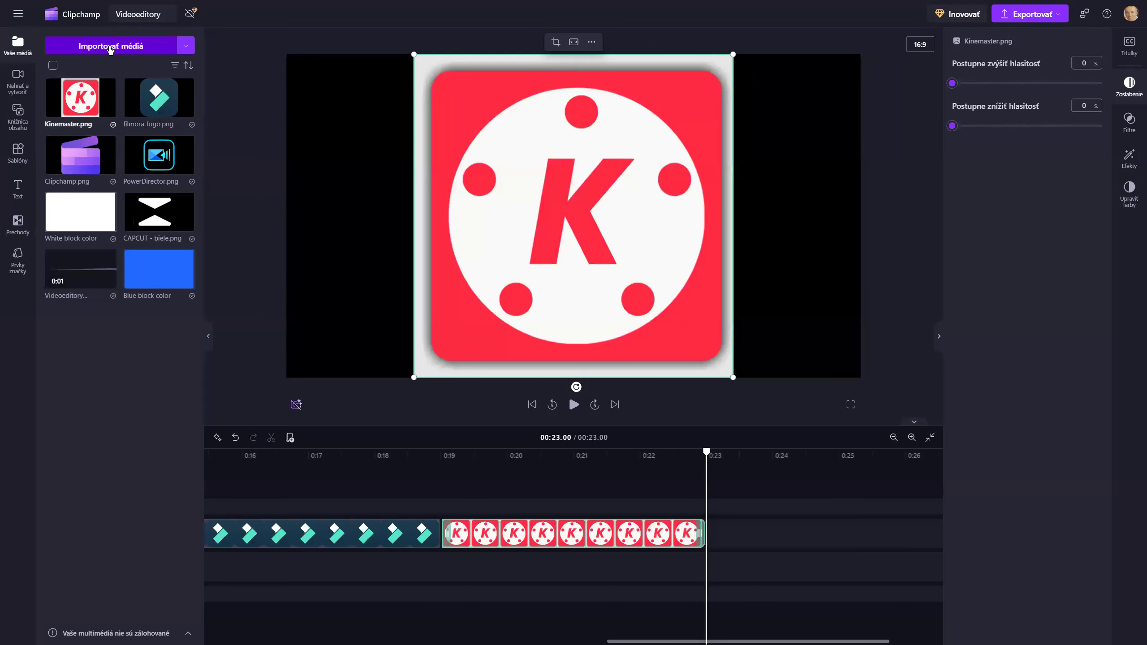
left_click(110, 47)
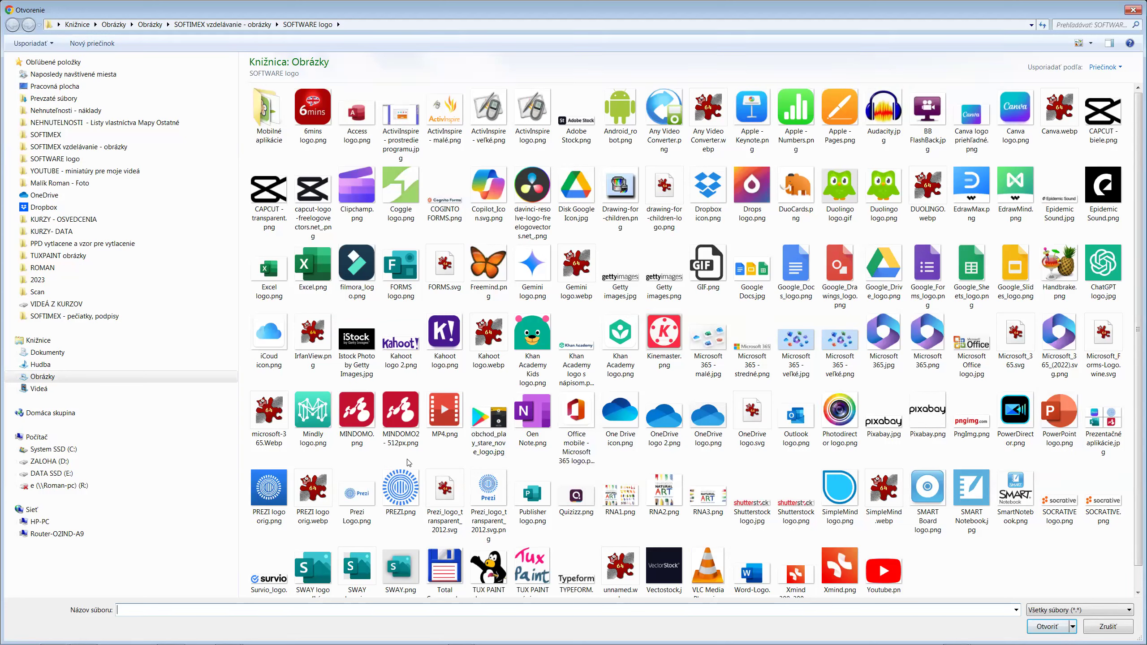
left_click(1132, 11)
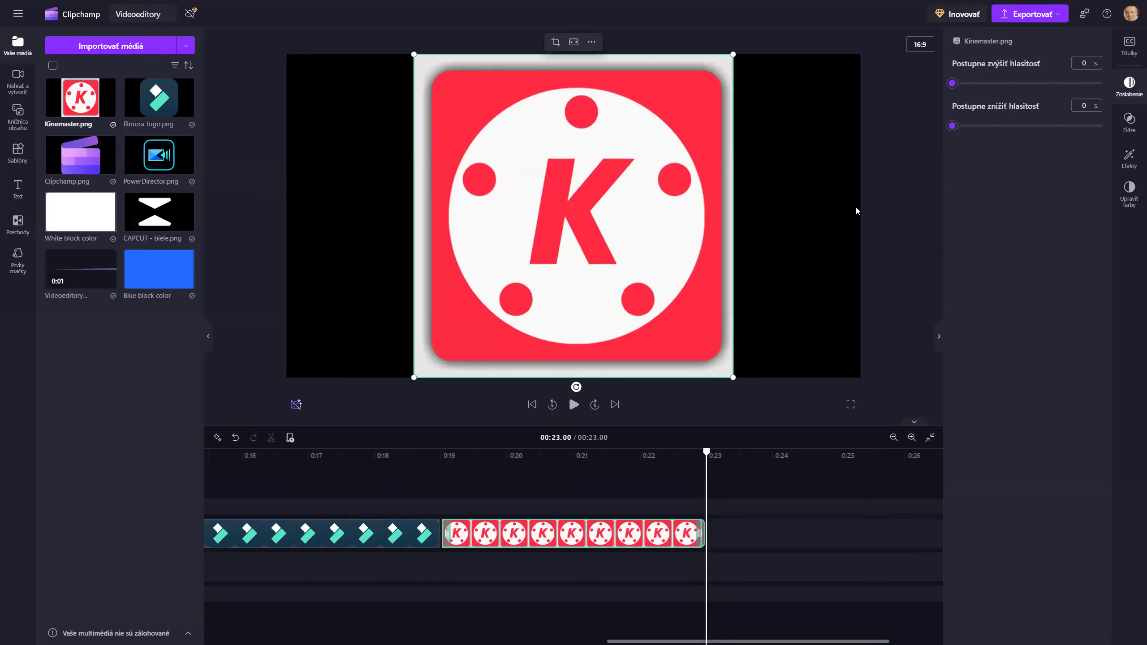
Add a "Zoslabenie" title at 3.80 seconds above the CapCut logo and shorten it to end at about 6 seconds.
key("Home")
left_click(777, 249)
left_click(594, 323)
left_click(460, 384)
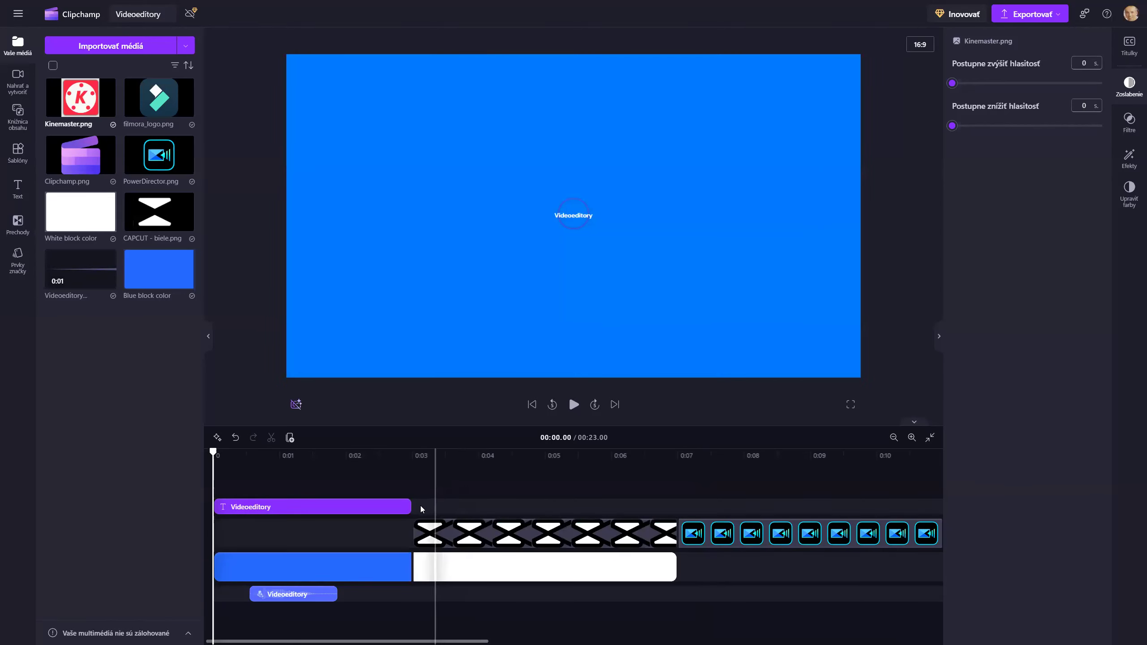
left_click(465, 495)
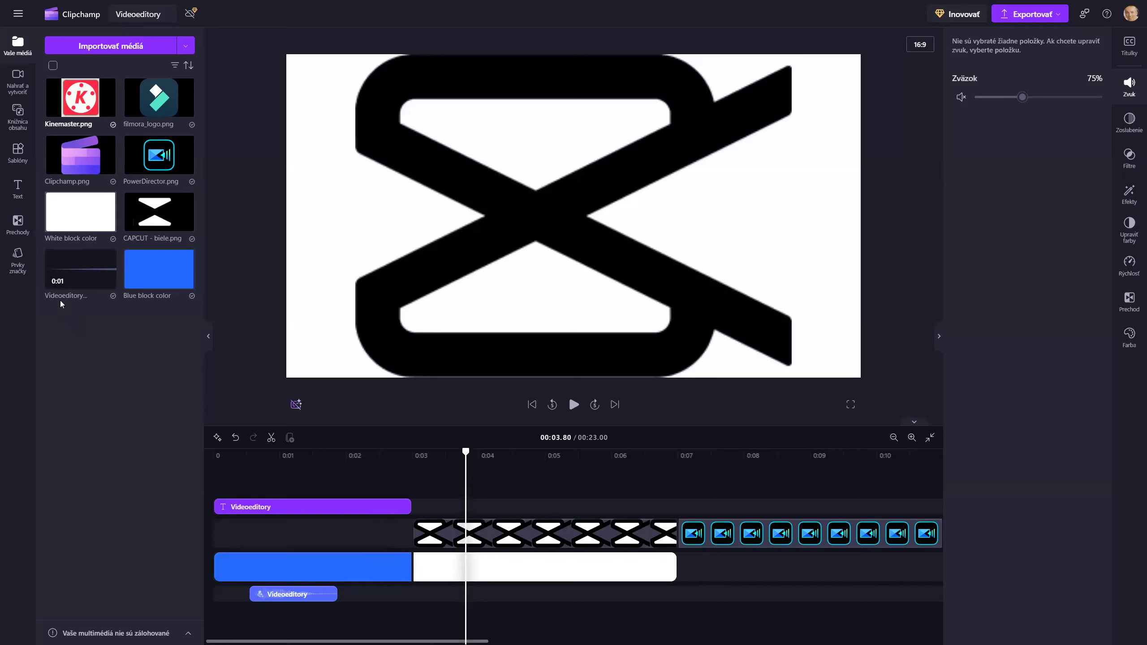
left_click(19, 190)
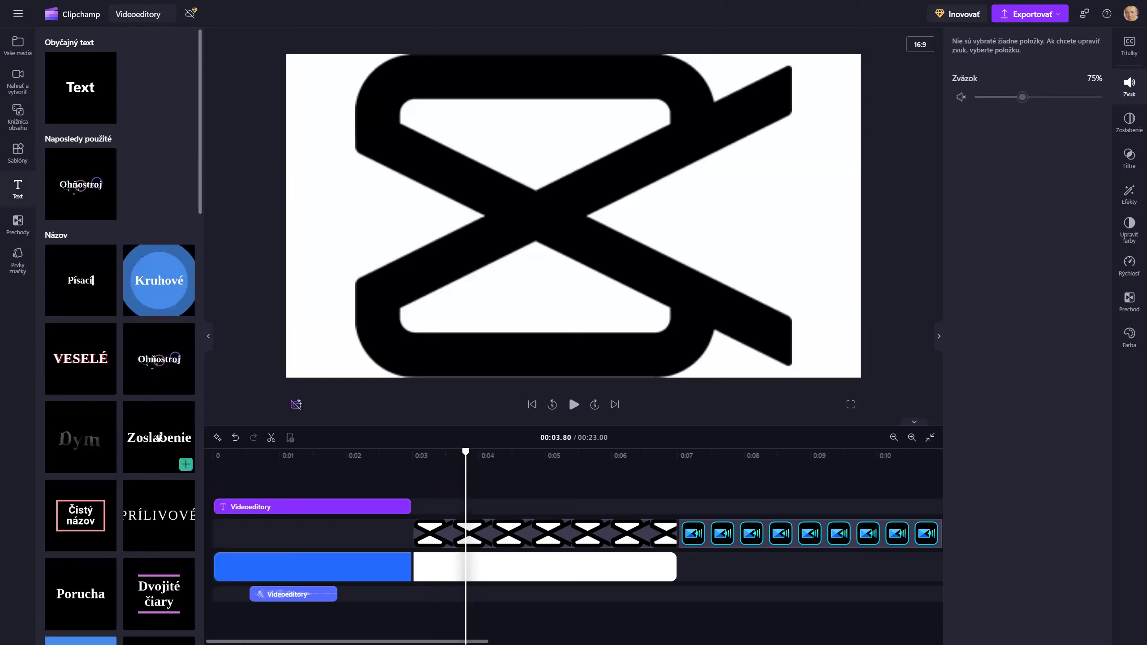
left_click(185, 466)
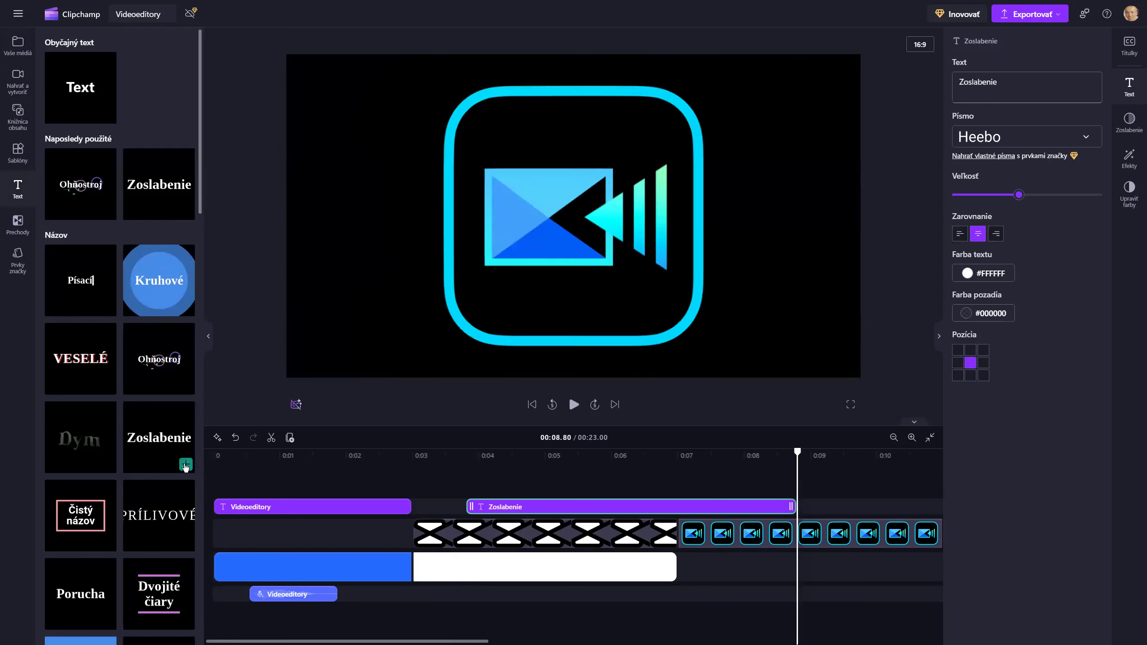
left_click_drag(791, 507, 609, 513)
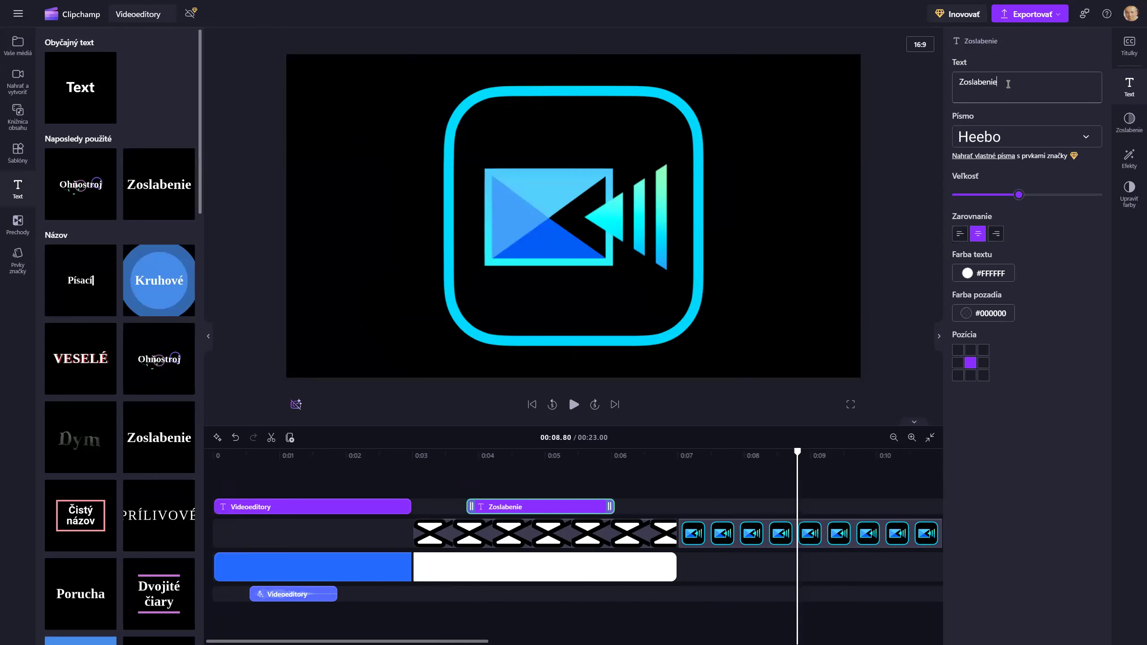
Change the new title's text to "CapCut" and position it at the bottom centre of the frame.
key("ctrl+a")
key("BackSpace")
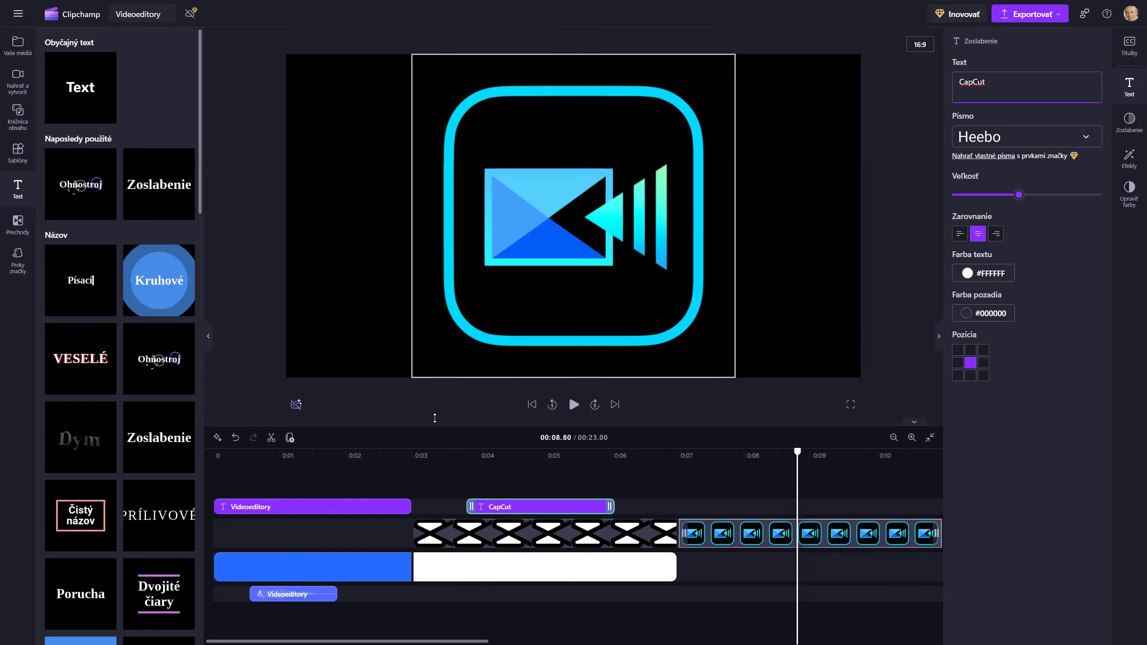
left_click(517, 470)
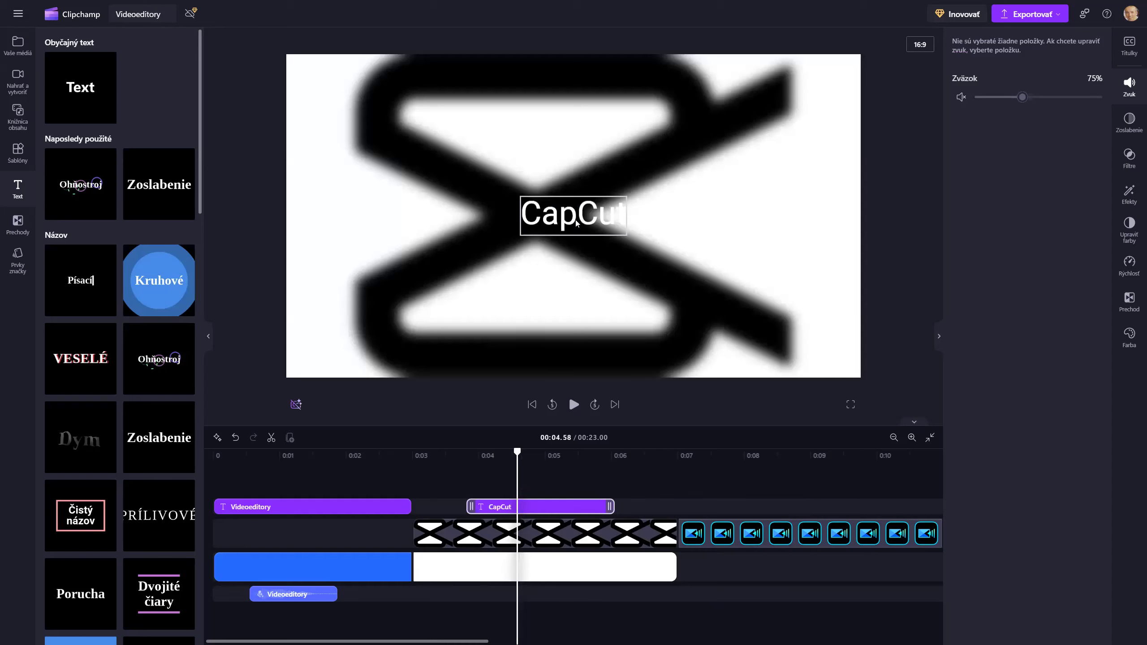
left_click(536, 217)
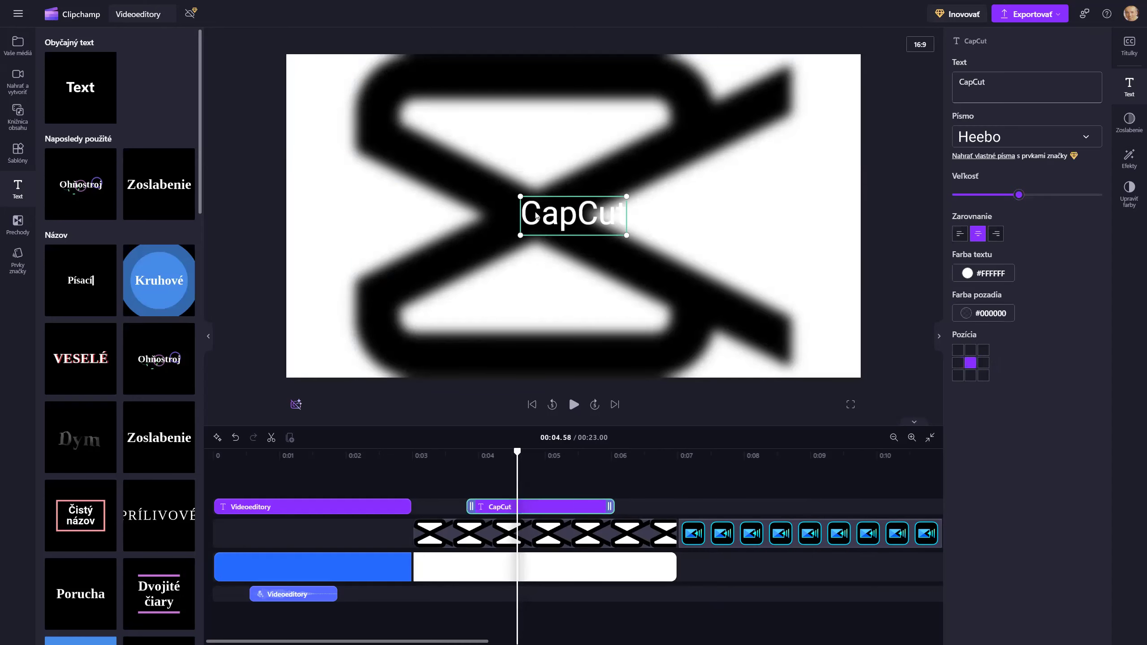
left_click(971, 375)
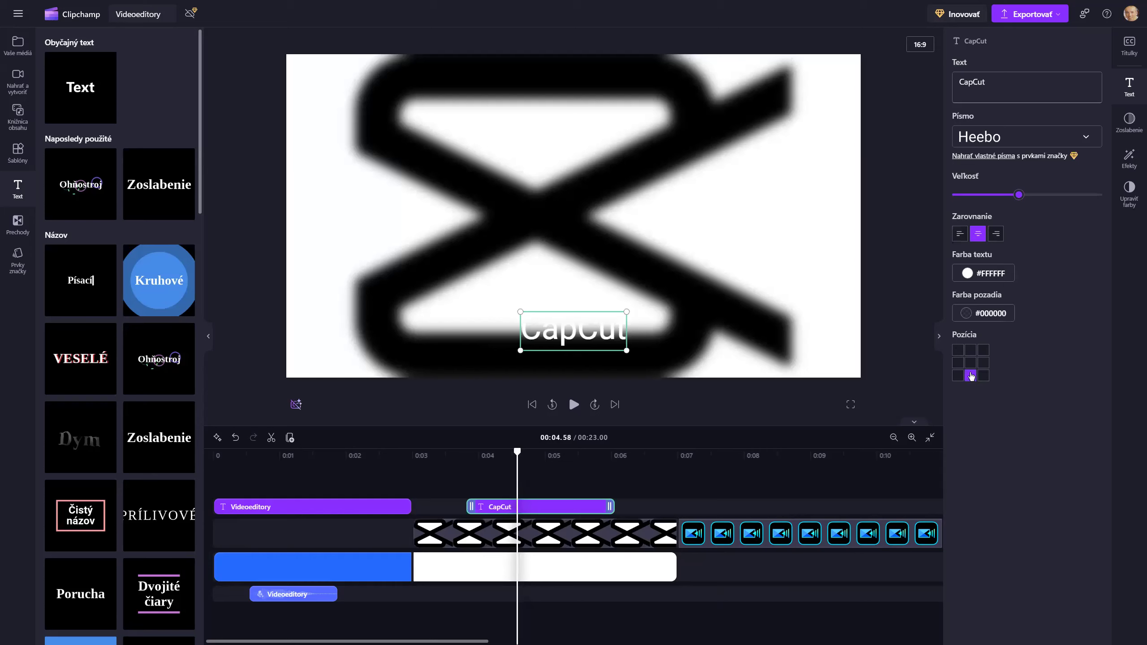
Try orange #F76000, dark red #BE0000, yellow #FAFF00 and light blue #55EBFF as the CapCut title's text colour.
left_click(969, 275)
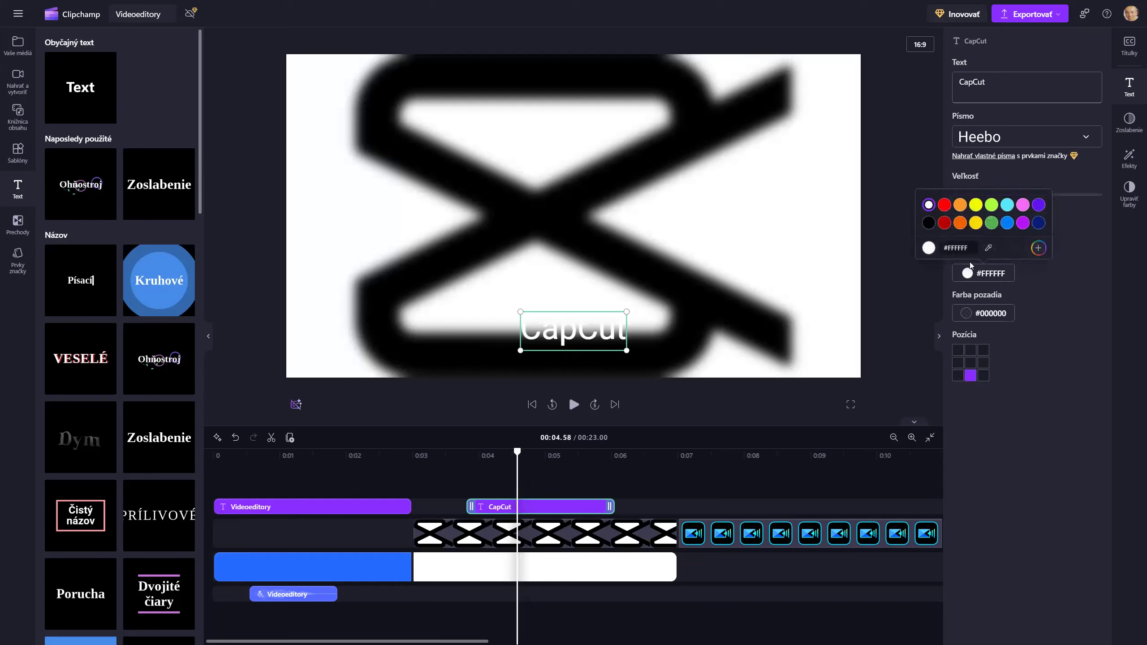
left_click(960, 224)
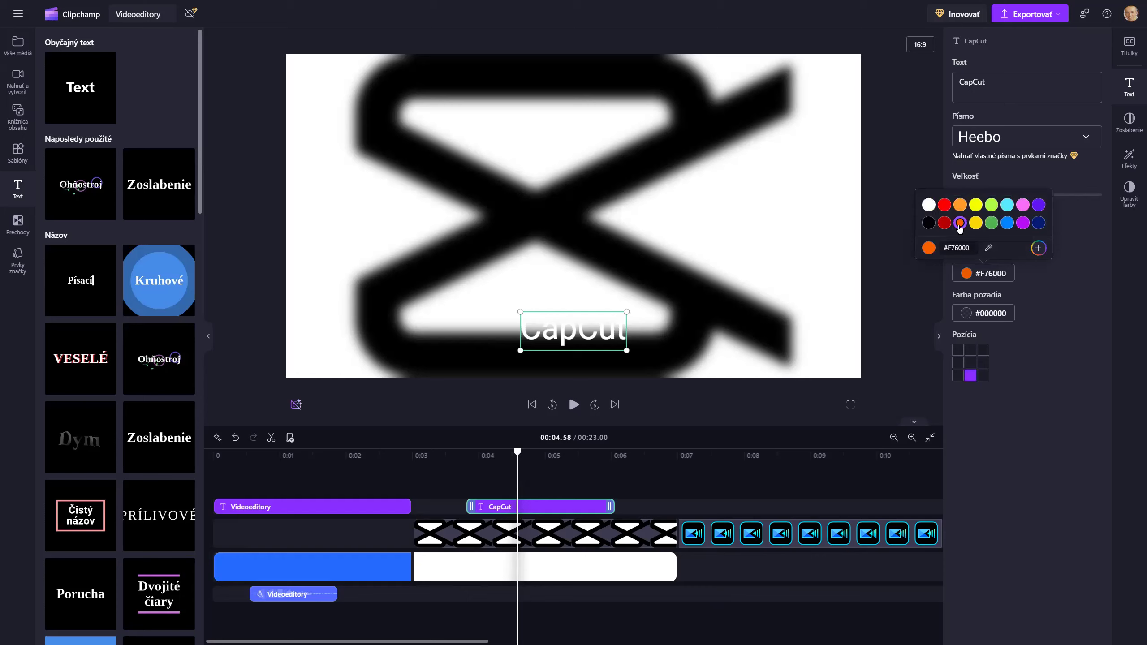
left_click(944, 223)
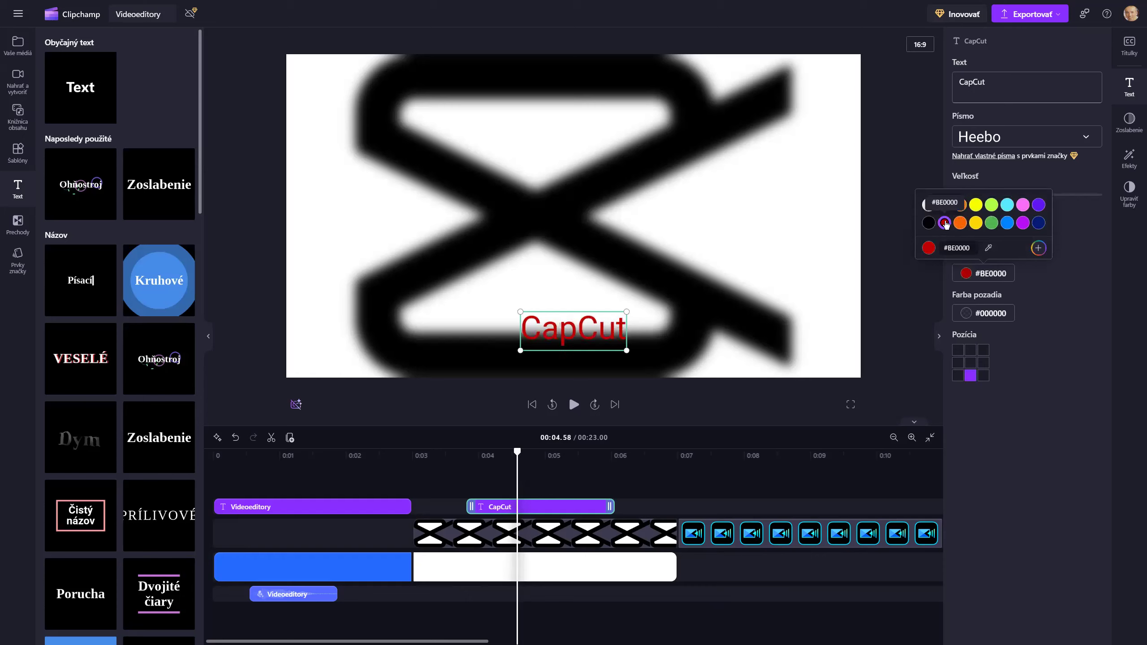
left_click(975, 205)
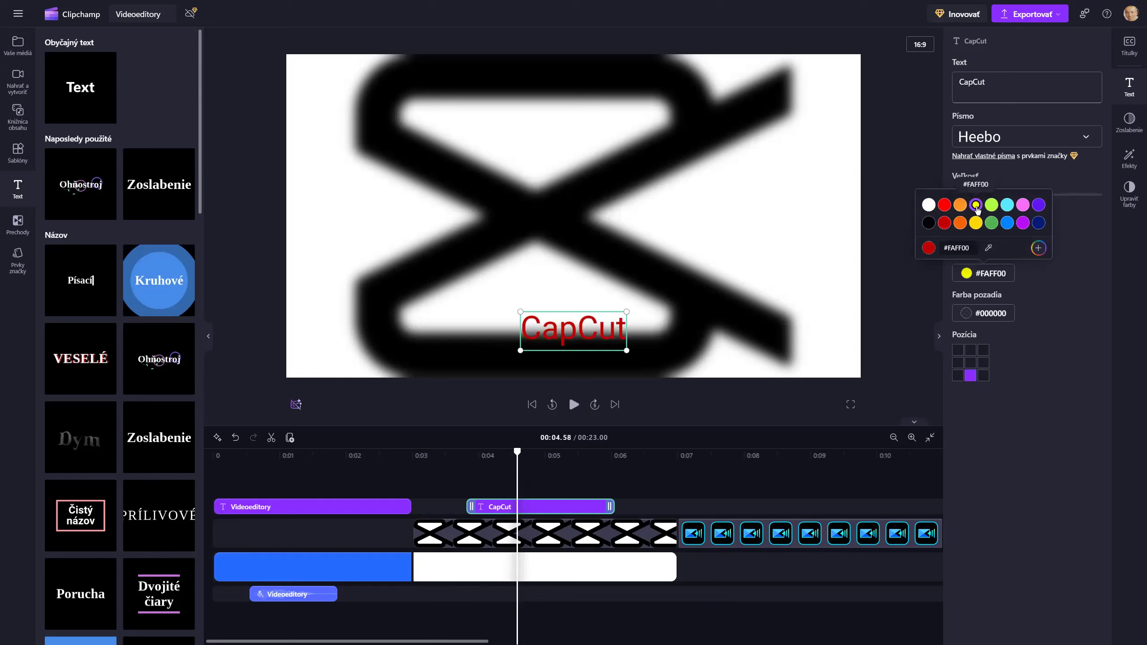
left_click(1007, 205)
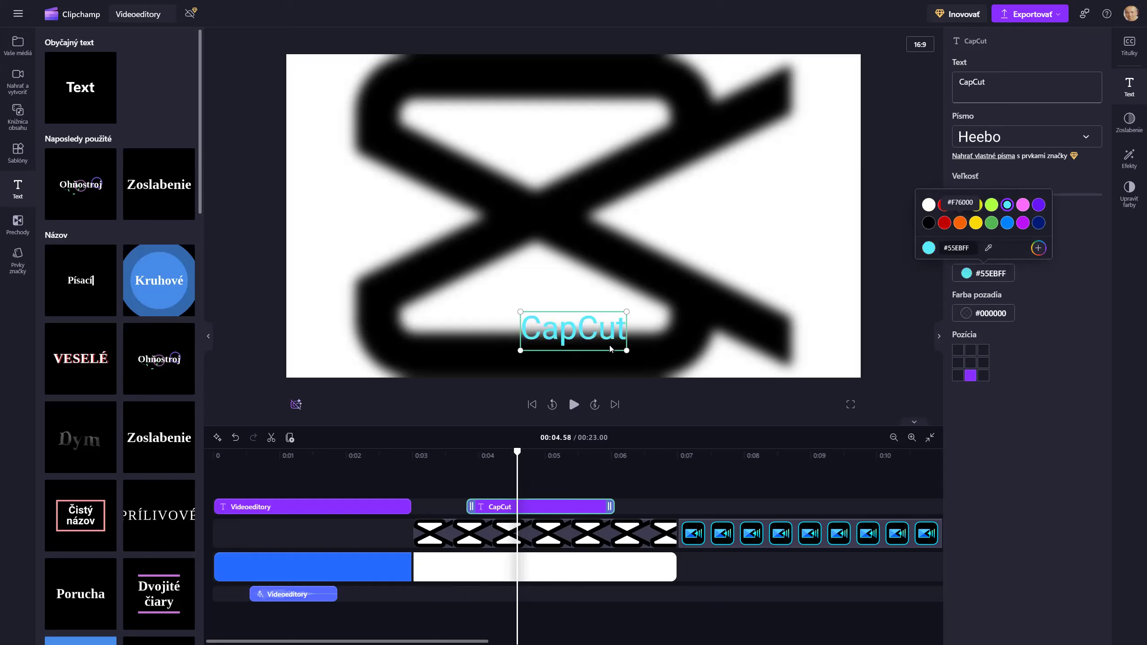
Move the CapCut title slightly lower onto the logo's black bar and set its text colour to white #FFFFFF.
left_click_drag(584, 328, 584, 347)
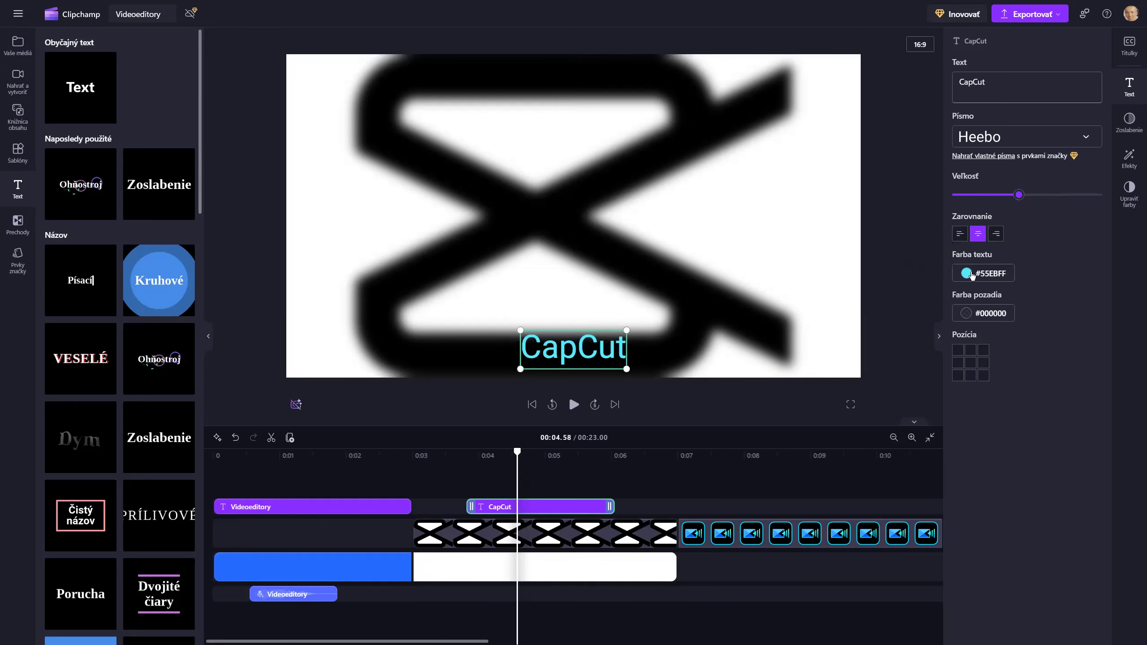
left_click(971, 274)
left_click(930, 205)
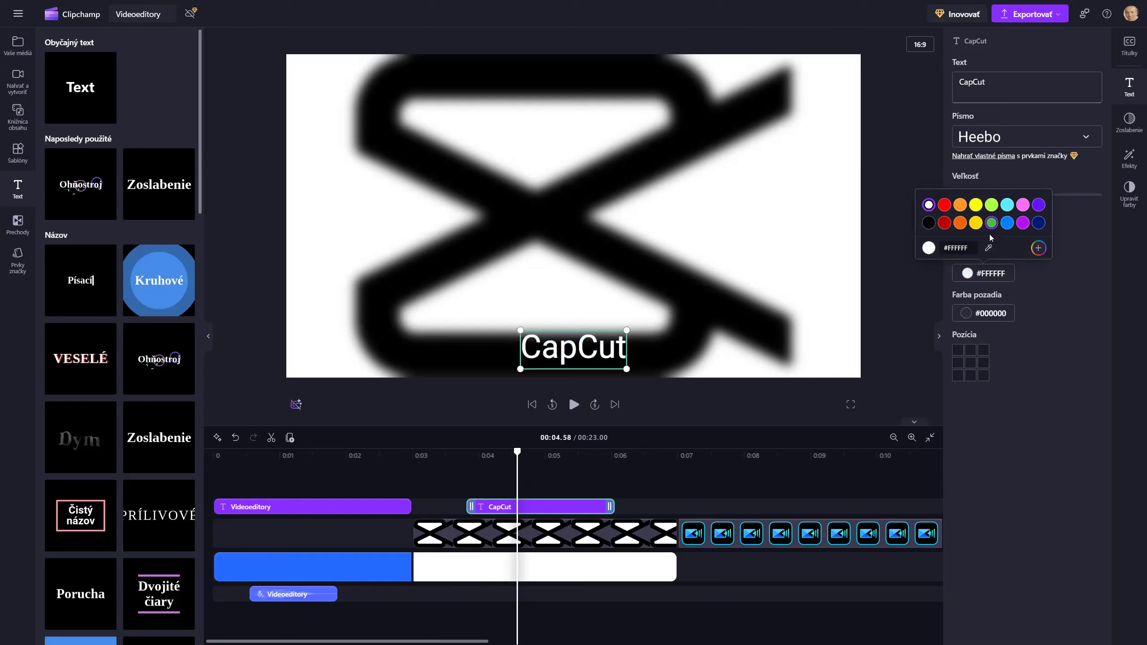
Enlarge the CapCut title at the bottom of the frame and play the video from about 3 seconds to preview it.
left_click(1073, 287)
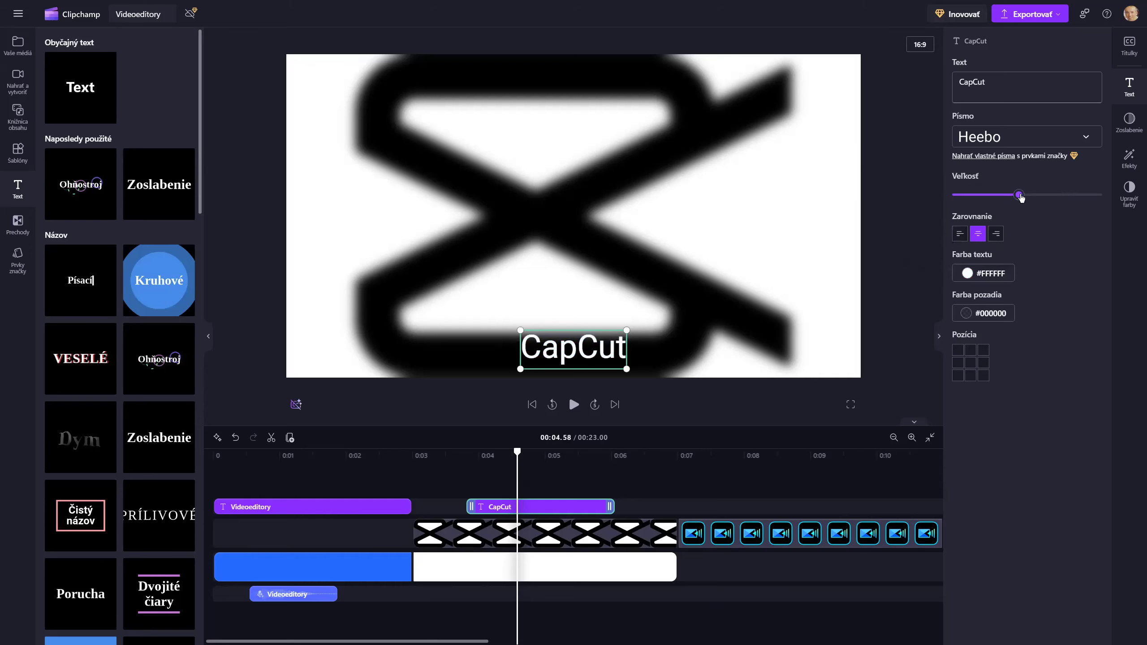
left_click_drag(1030, 196, 1055, 196)
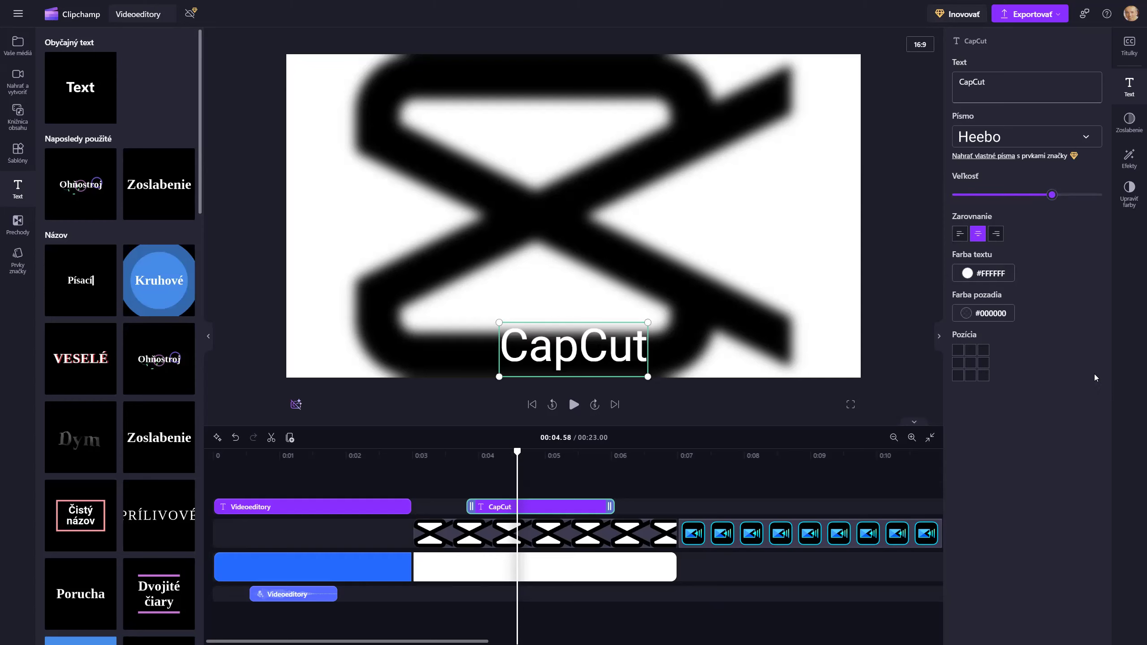
left_click(401, 454)
key("space")
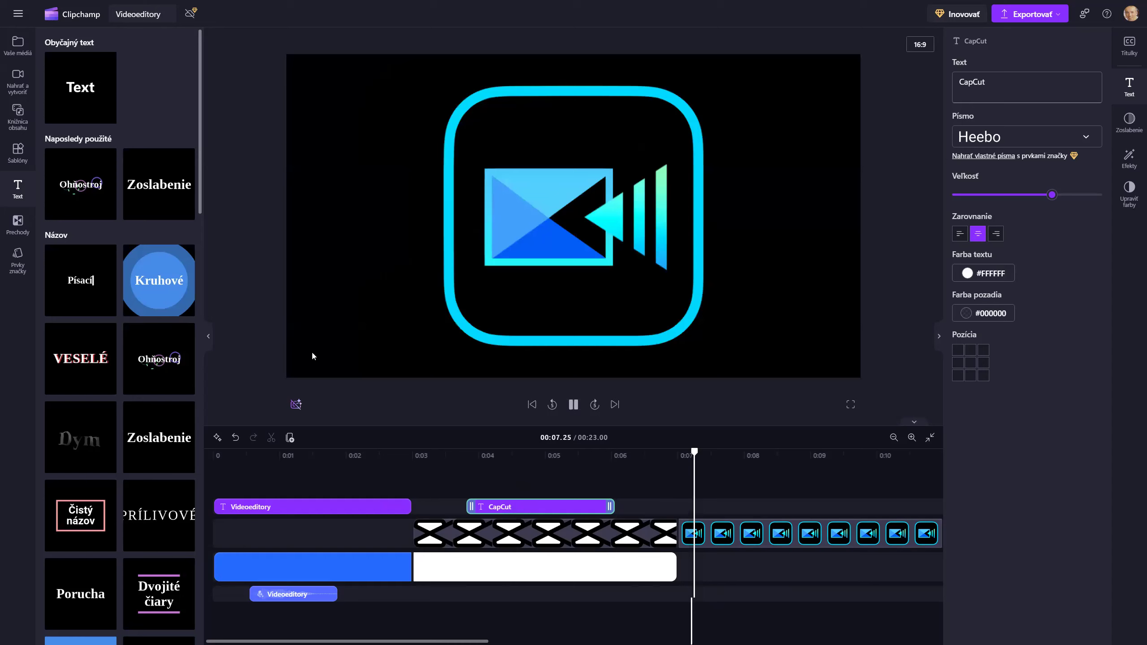
left_click(689, 479)
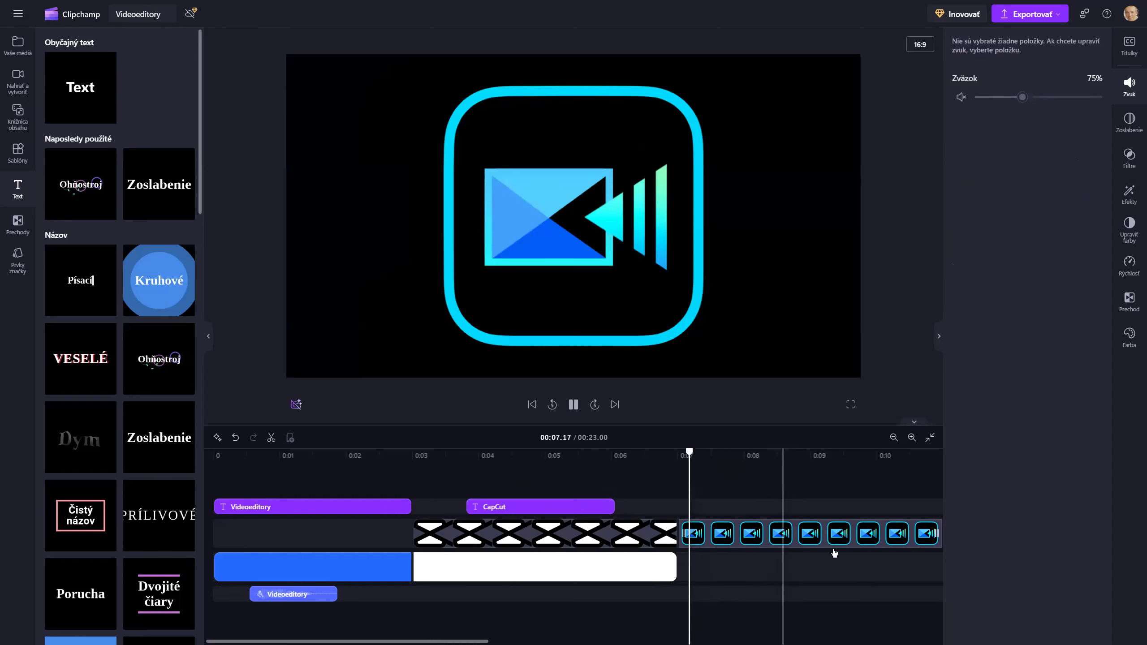
Duplicate the CapCut title and place the copy on the title track above the PowerDirector logo, starting at about 8 seconds.
left_click(585, 515)
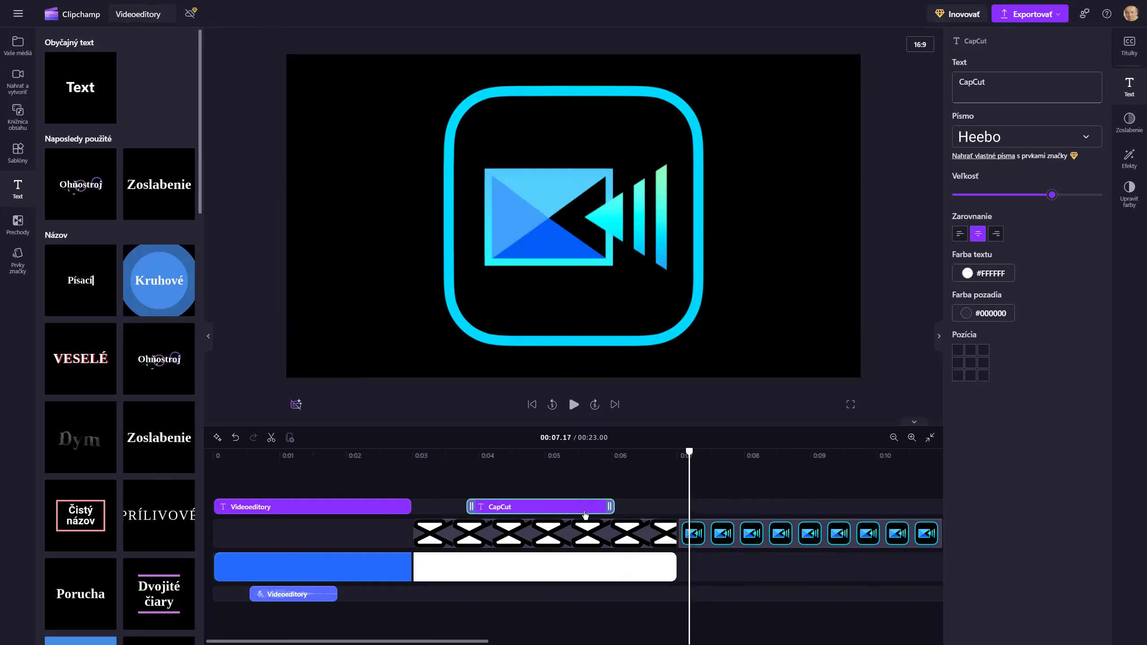
key("ctrl+d")
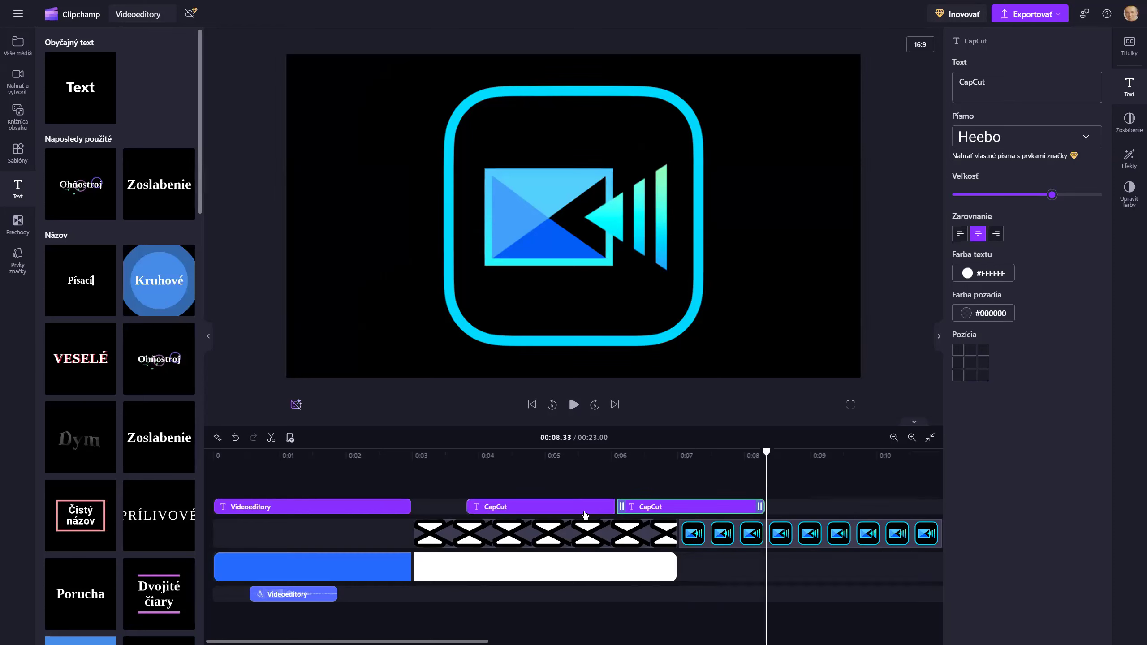
left_click_drag(681, 513, 833, 515)
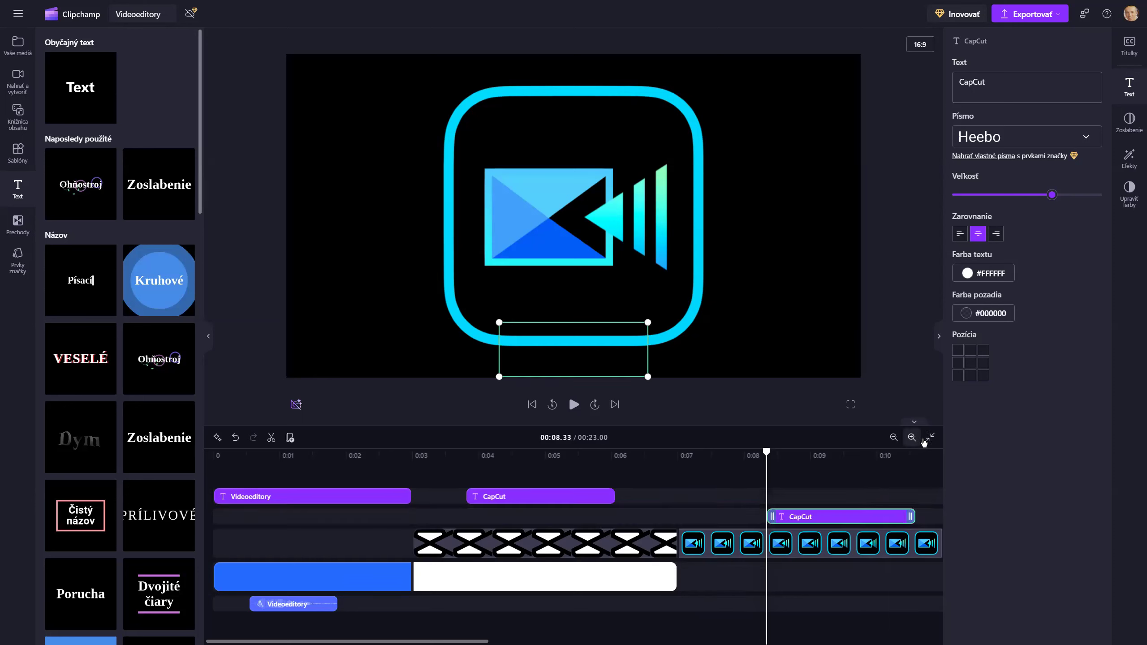
left_click(930, 437)
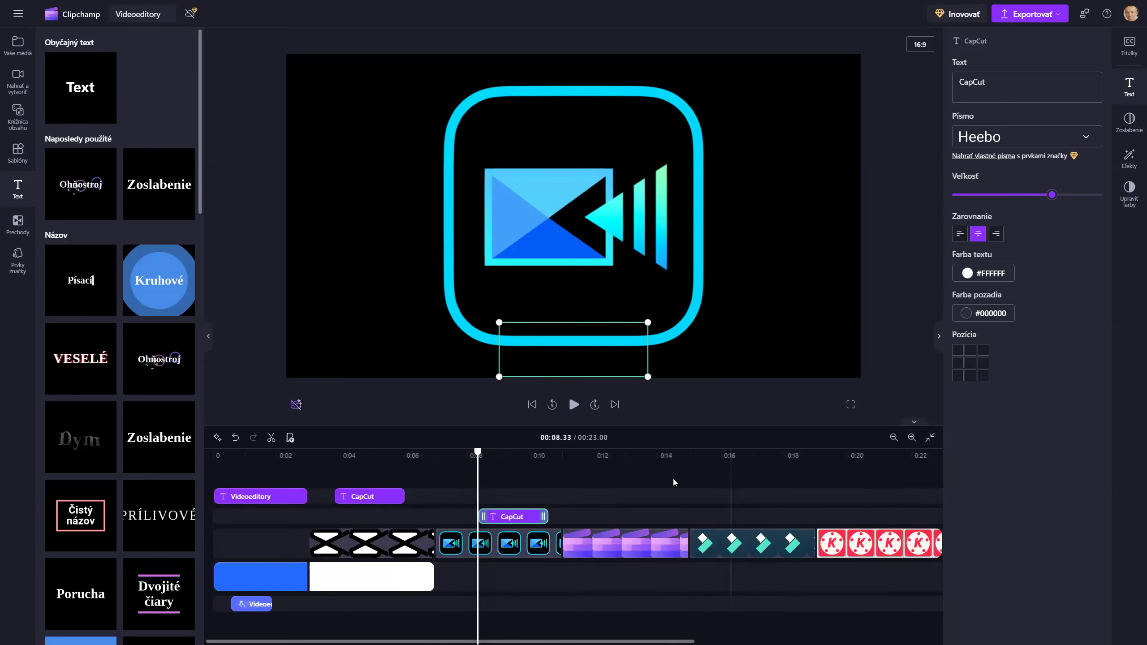
left_click_drag(519, 515, 508, 497)
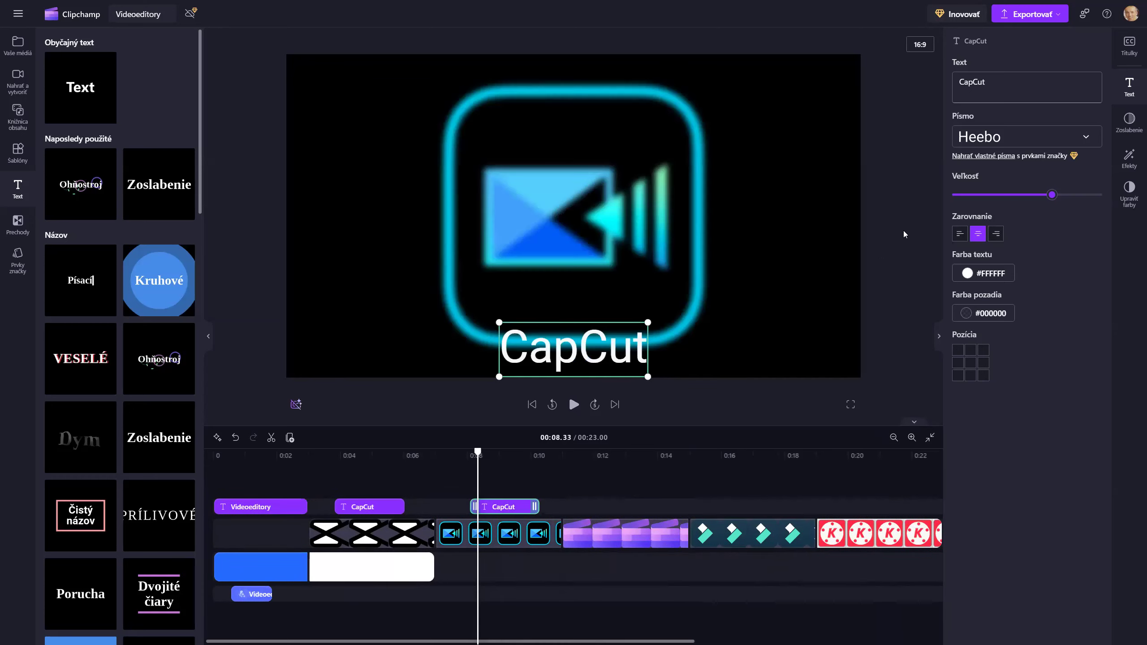
Change the duplicated title's text to "Clipchamp".
key("BackSpace")
key("BackSpace")
key("BackSpace")
key("BackSpace")
key("BackSpace")
type("lipchamp")
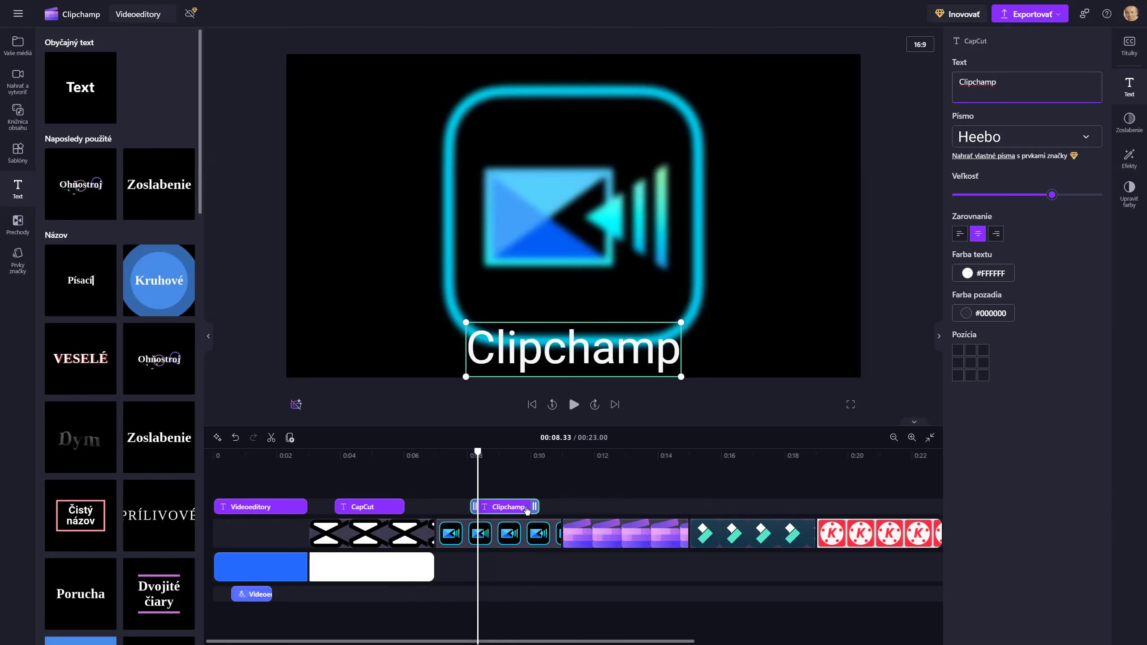
Duplicate the Clipchamp title and place the copy above the Clipchamp logo, starting at about 12 seconds.
key("ctrl+d")
key("Escape")
key("ctrl+d")
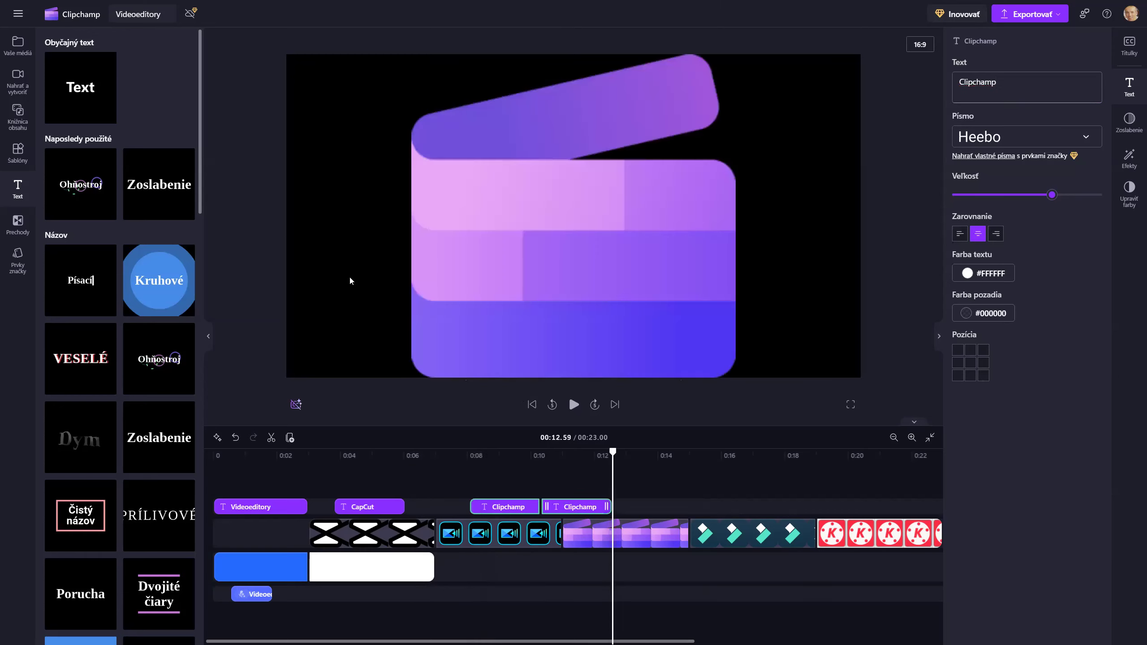
left_click_drag(580, 511, 625, 509)
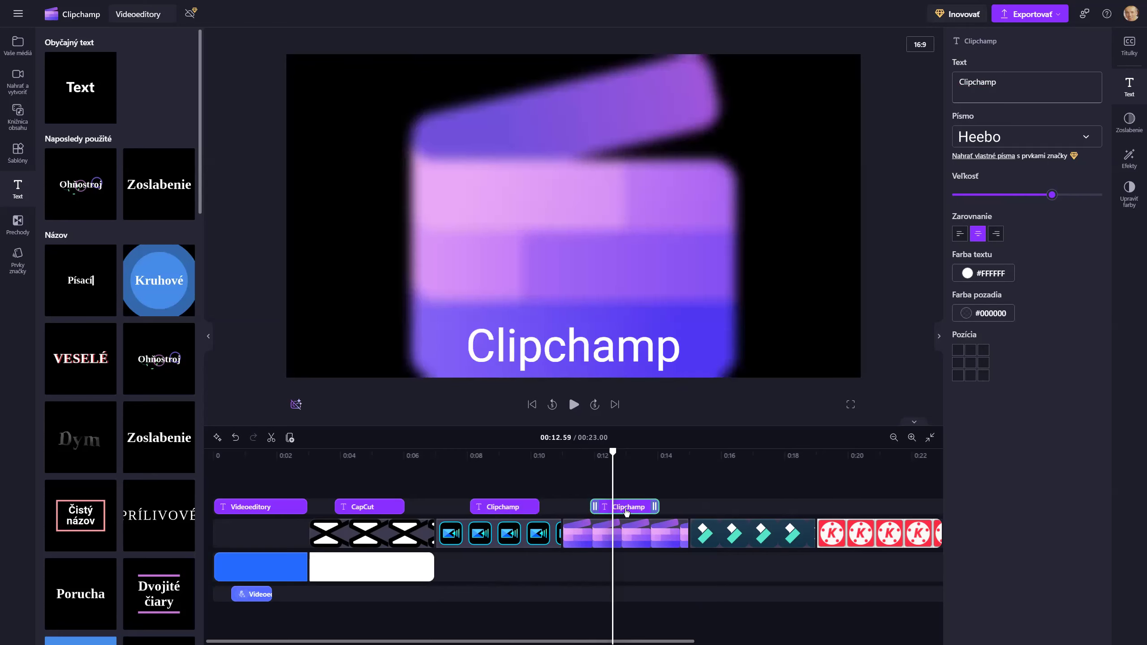
Change the text of the title above the PowerDirector logo to "Powerdirector".
left_click(529, 512)
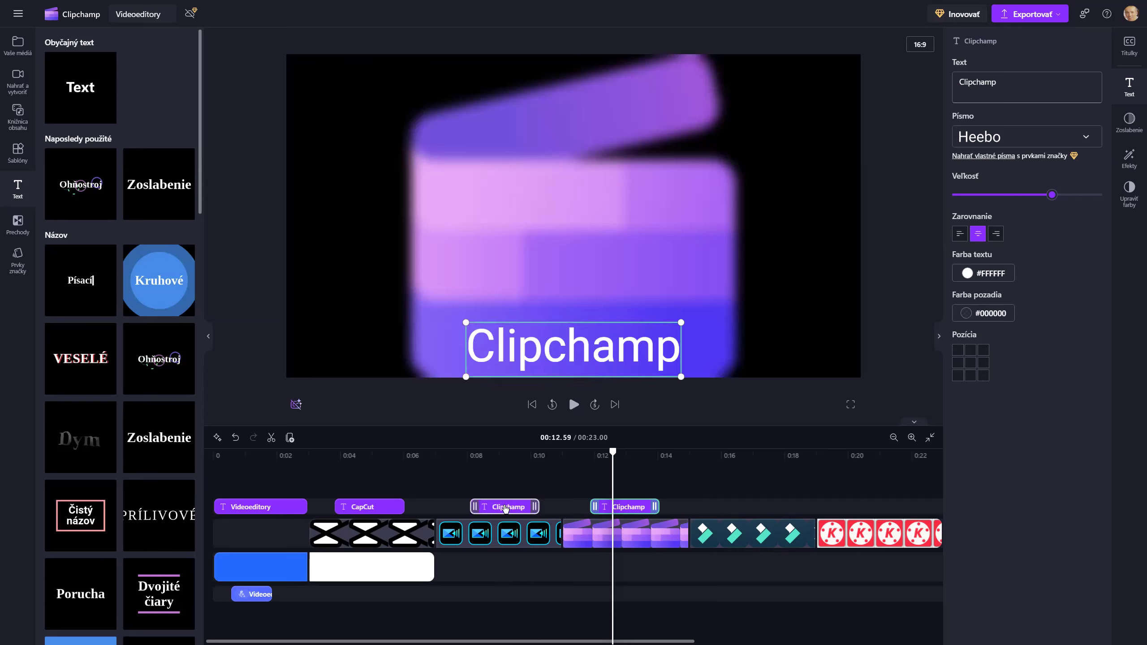
left_click(506, 509)
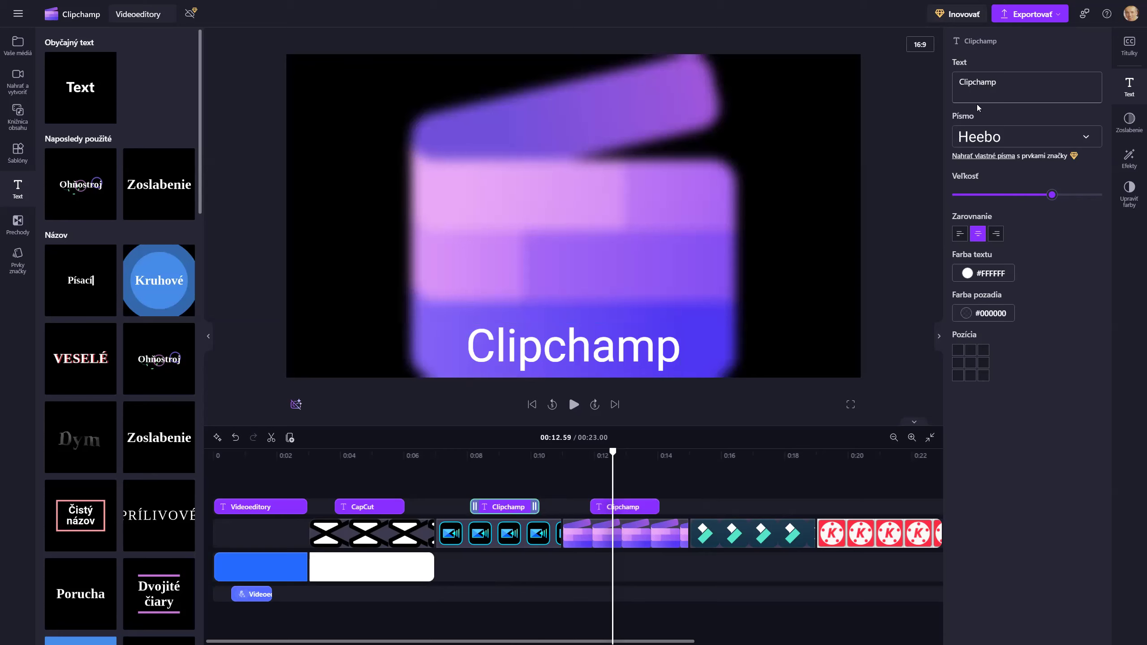
left_click(1014, 84)
key("ctrl+a")
type("Powerdirector")
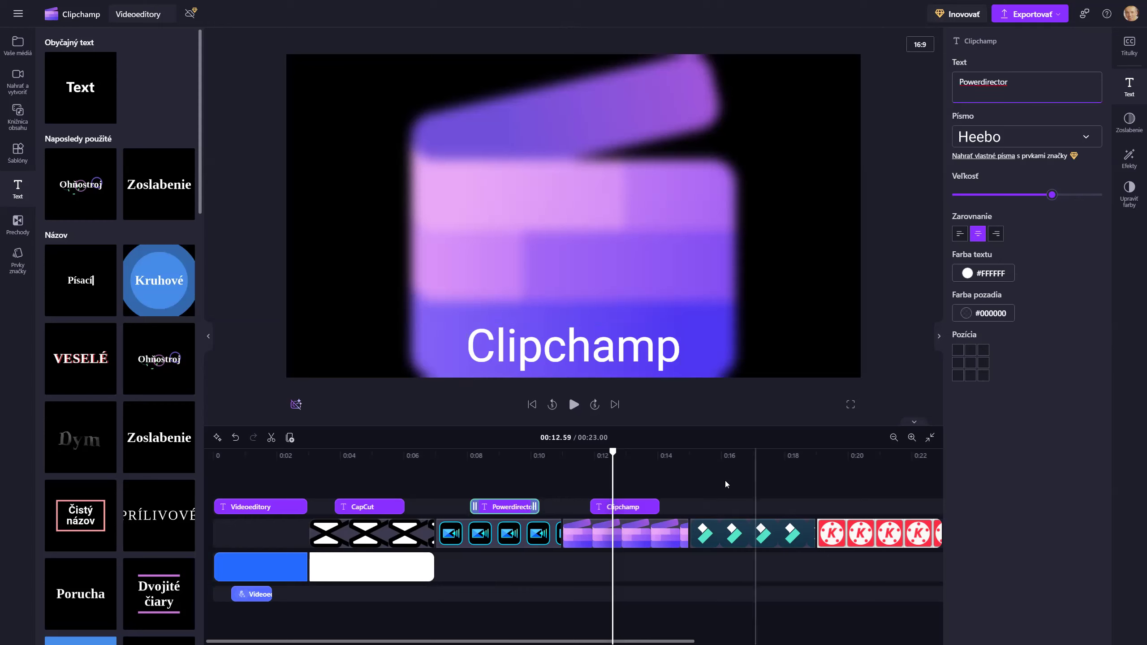
Duplicate the Clipchamp title twice and place the copies above the Filmora logo at about 16 seconds and the Kinemaster logo at about 20 seconds.
left_click(636, 507)
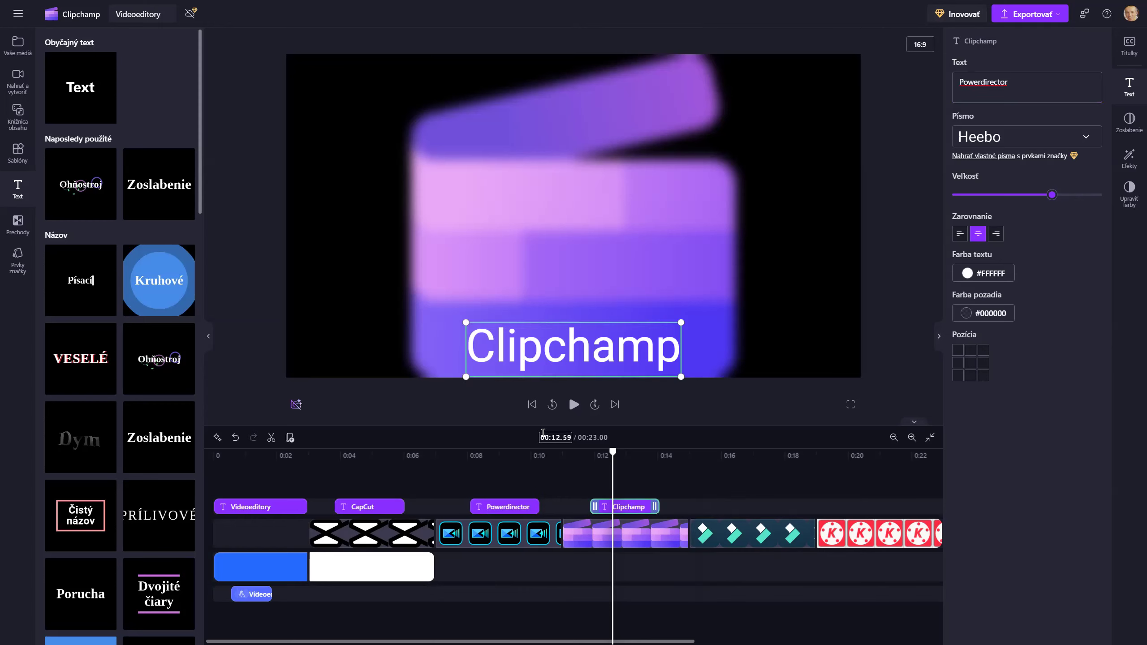
key("ctrl+d")
key("ctrl+d")
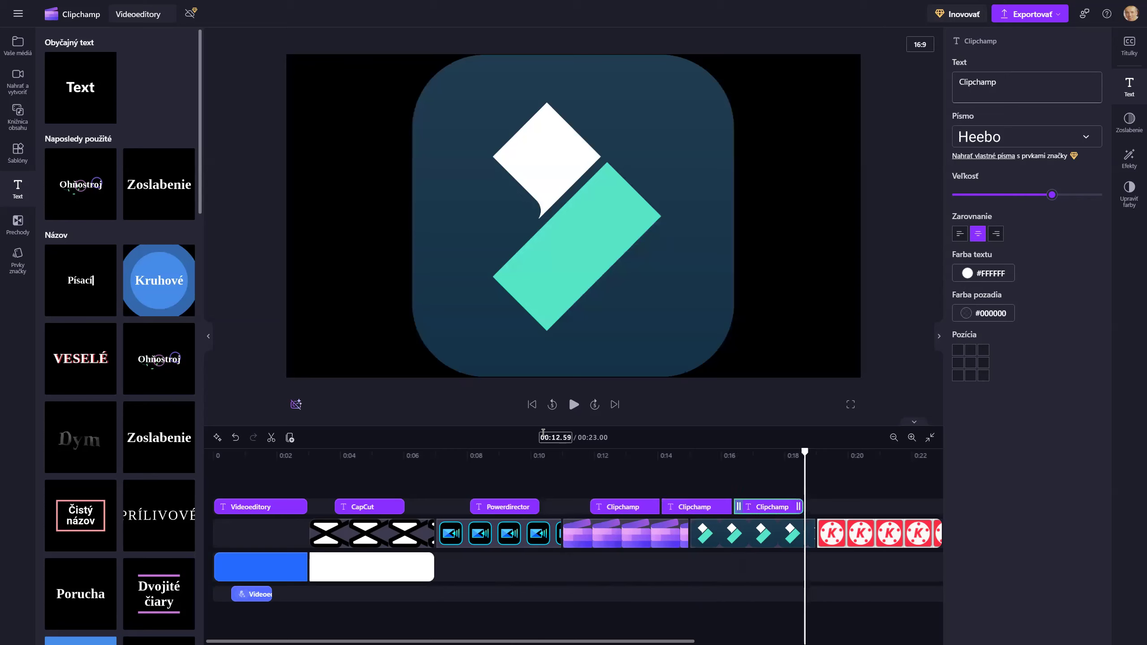
left_click_drag(865, 503, 853, 504)
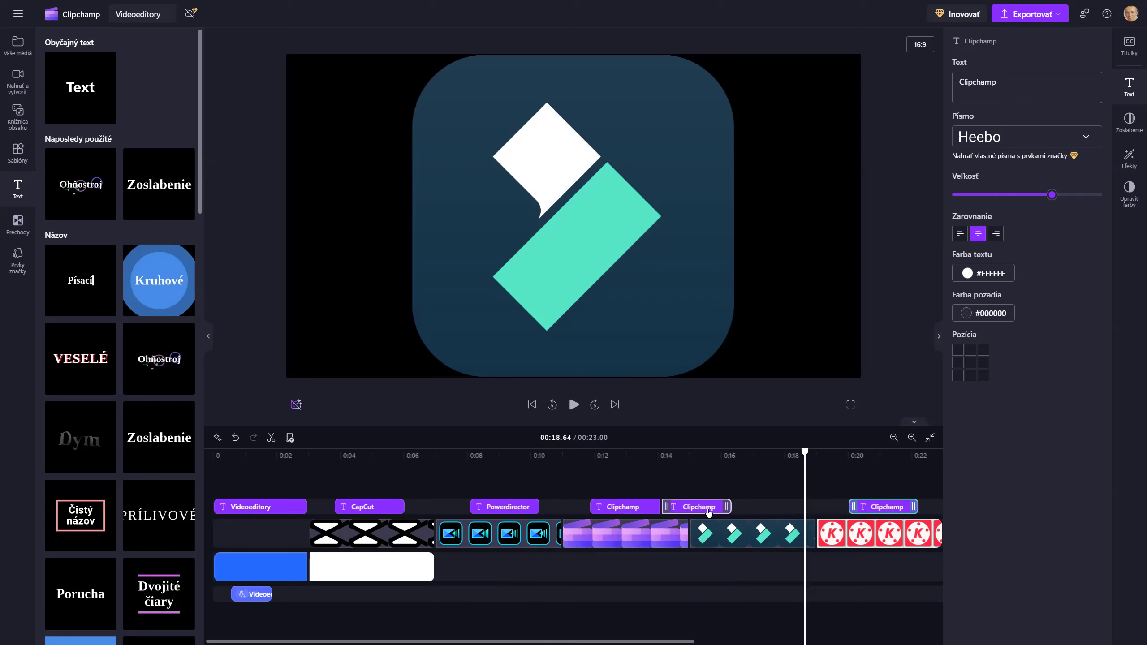
left_click_drag(702, 506, 748, 512)
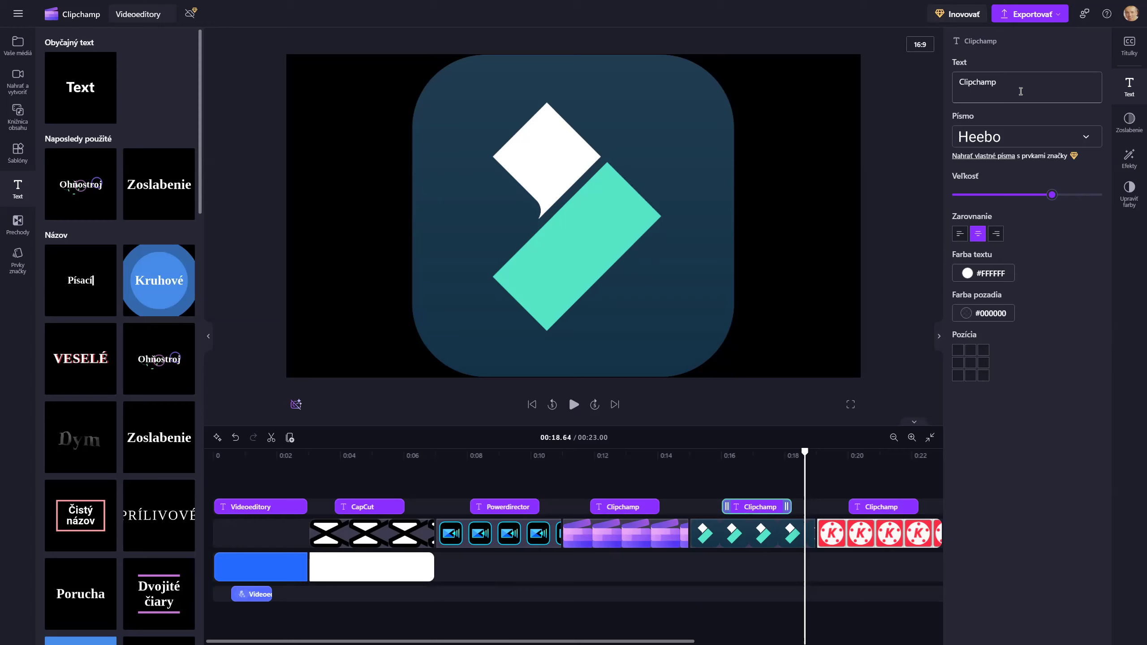
Change the text of the title above the Filmora logo to "Filmora".
key("ctrl+a")
key("BackSpace")
type("Filmora")
Change the text of the title above the Kinemaster logo to "Kinemaster".
left_click(863, 502)
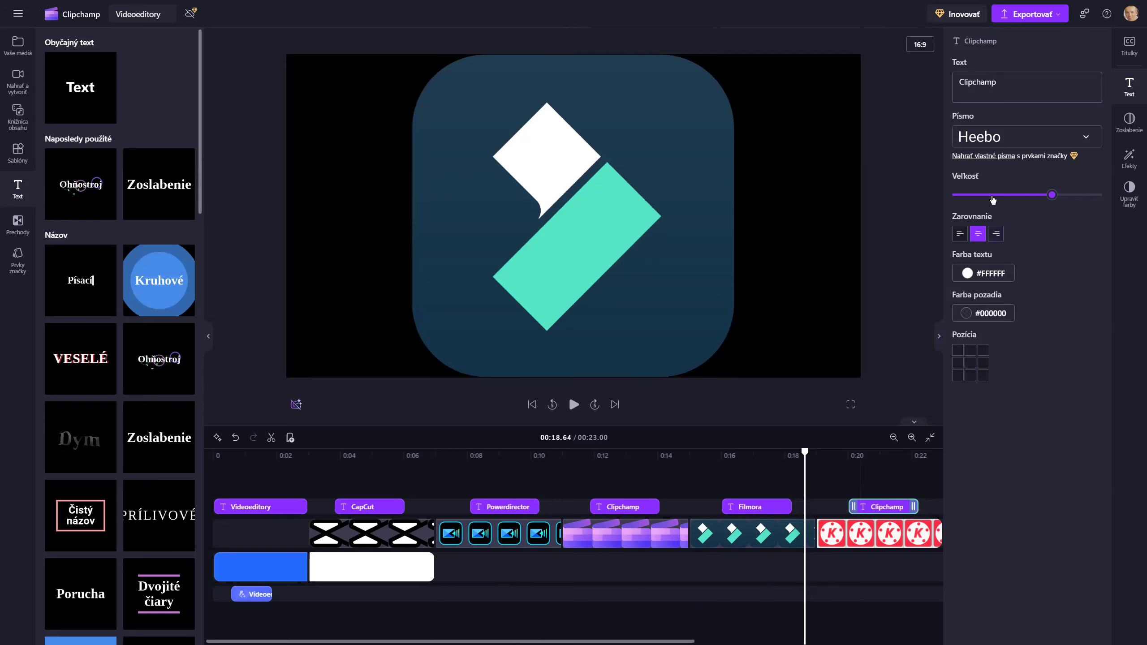
left_click(1005, 91)
key("ctrl+a")
type("Kine")
left_click(711, 478)
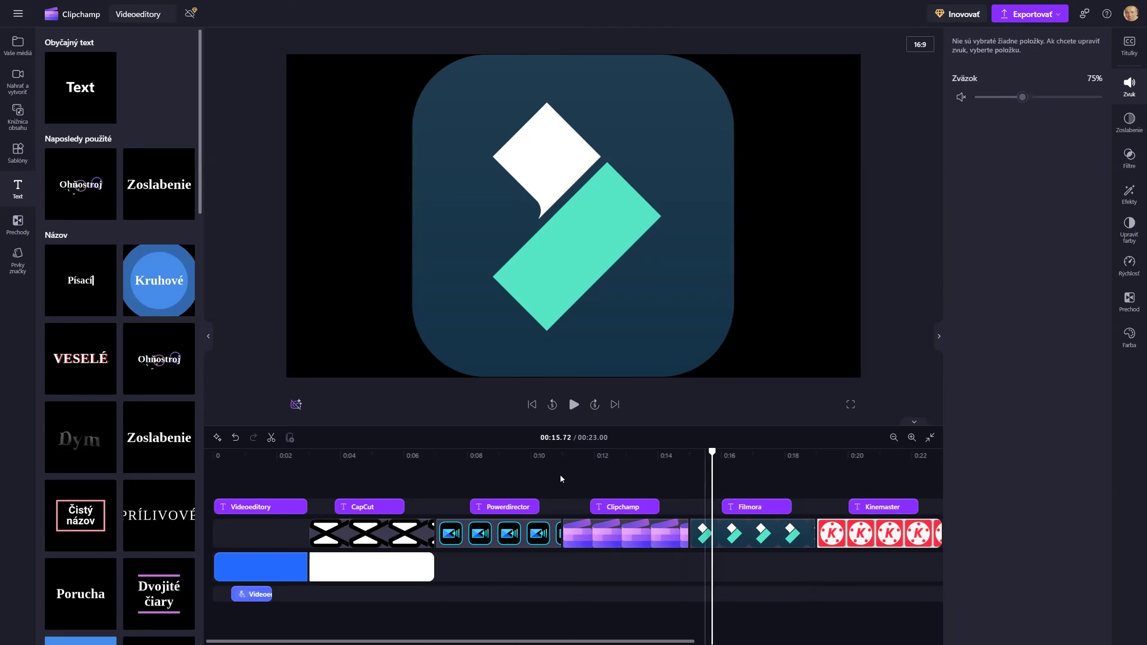
Return the playhead to the start, clear the image filters in the content library and open the Chill music collection.
key("Home")
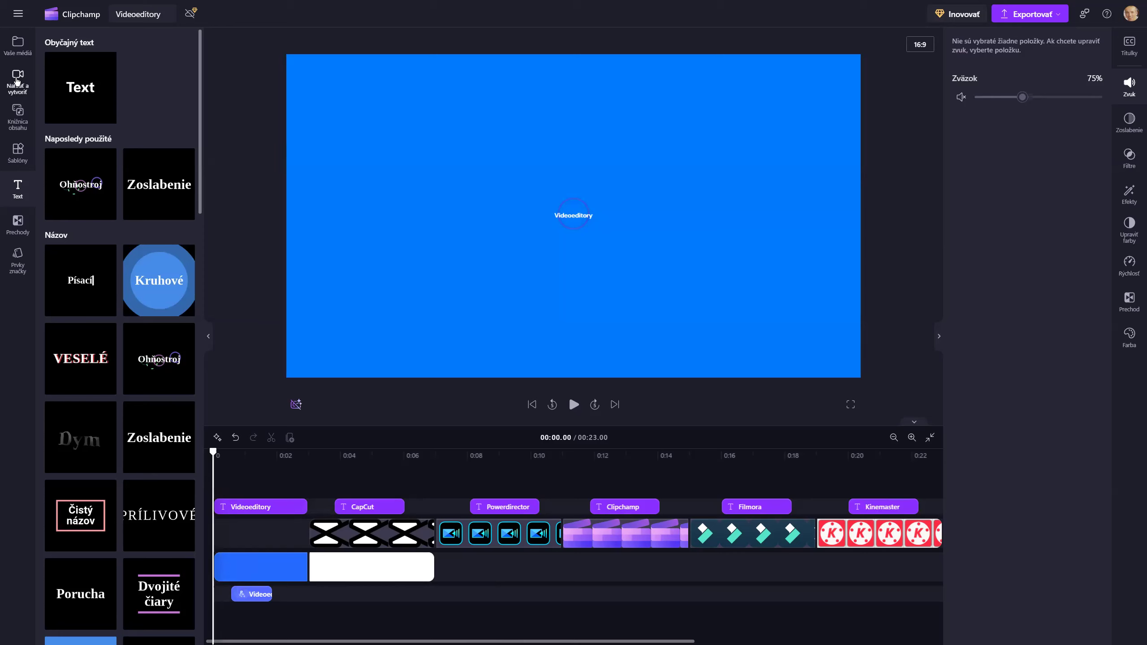
left_click(16, 107)
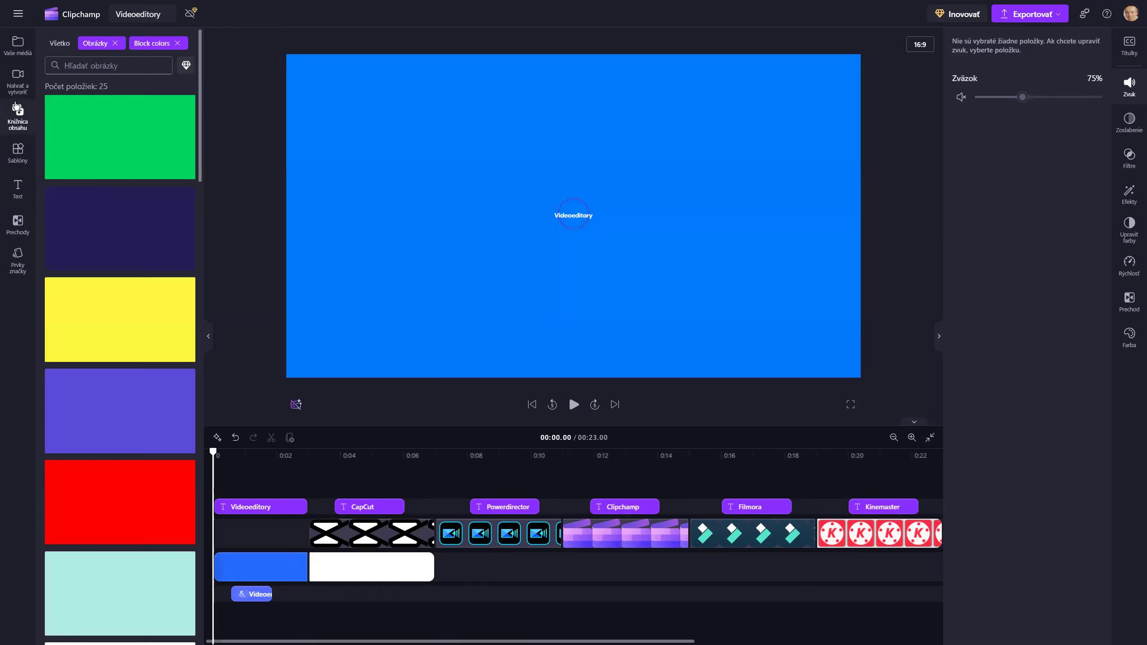
left_click(177, 43)
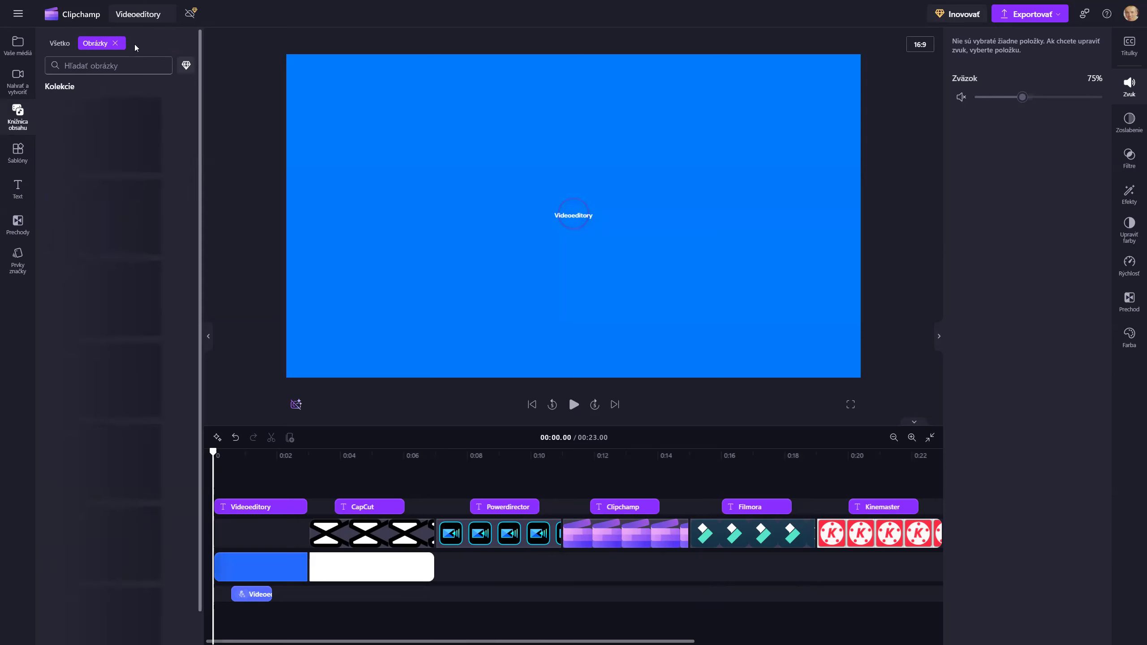
left_click(115, 43)
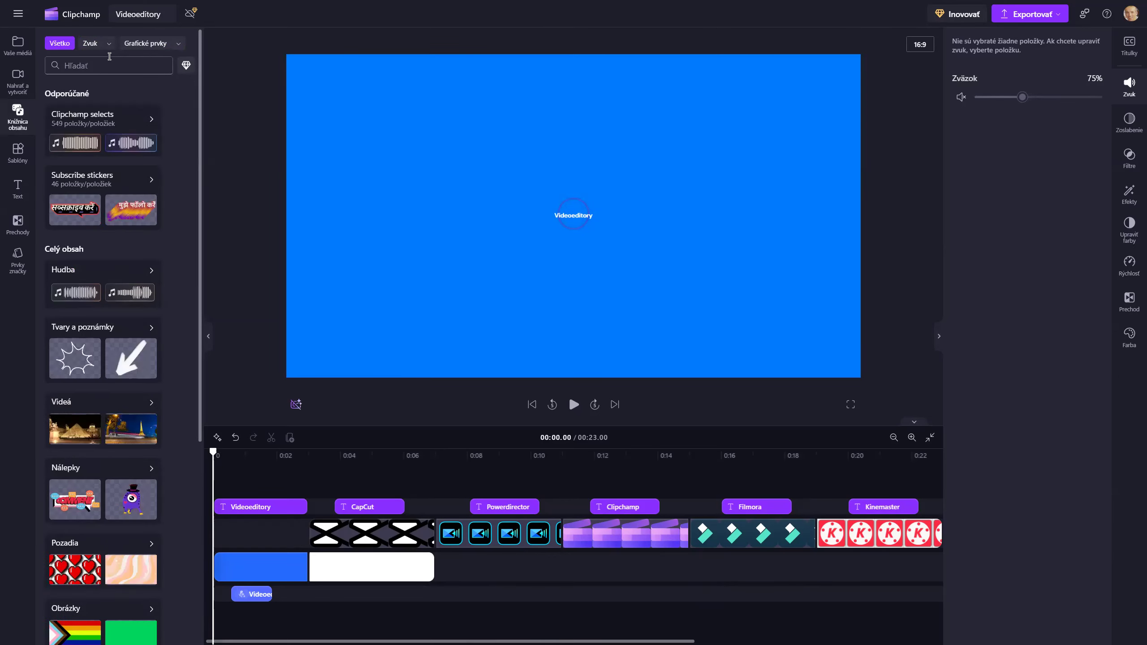
left_click(108, 44)
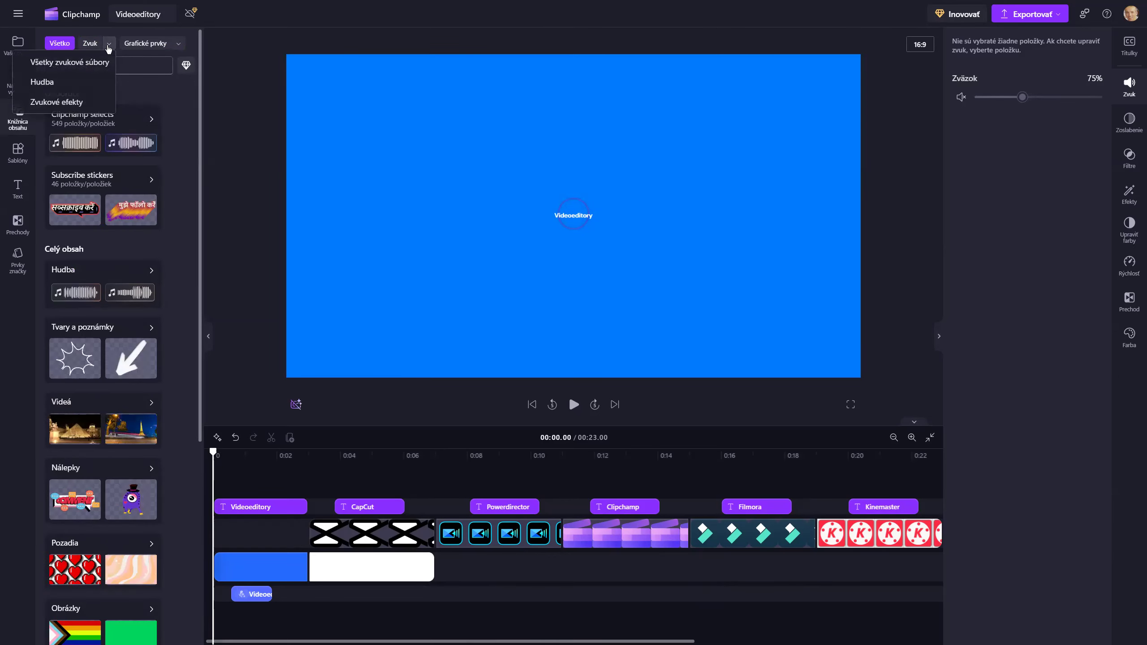
left_click(43, 79)
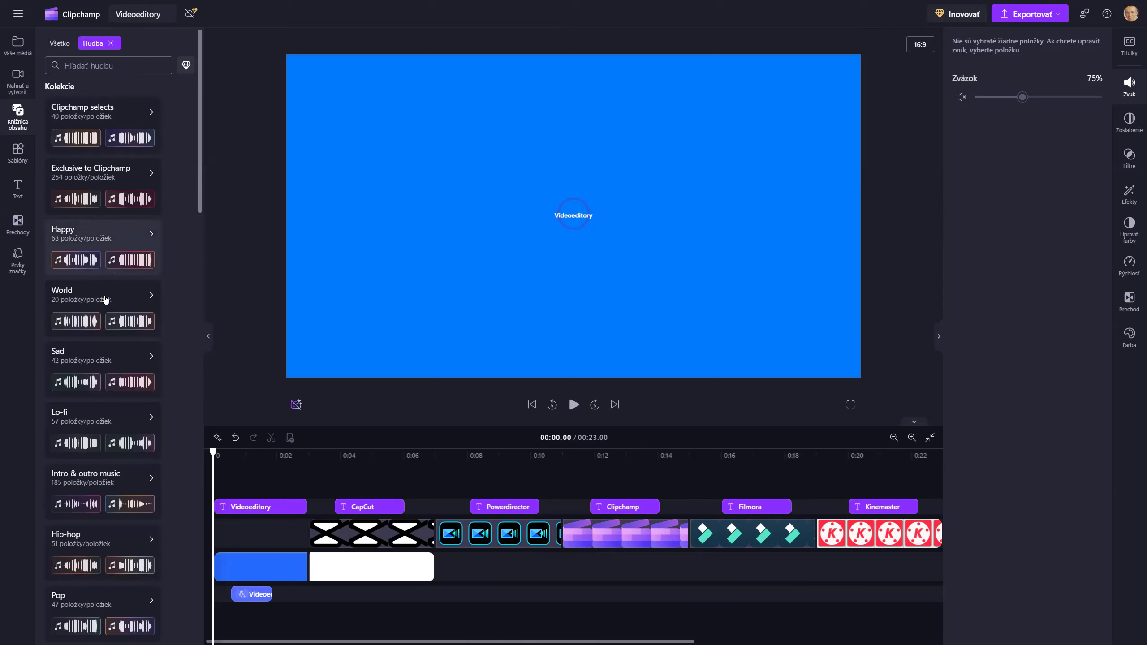
scroll(113, 461, "down", 7)
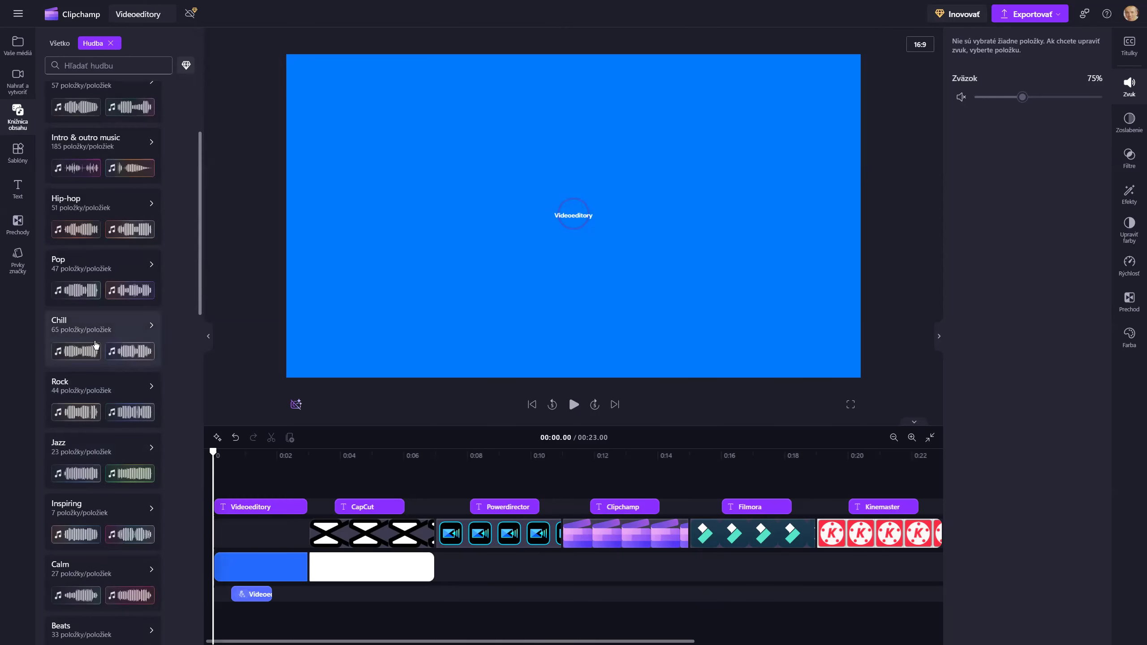
left_click(93, 332)
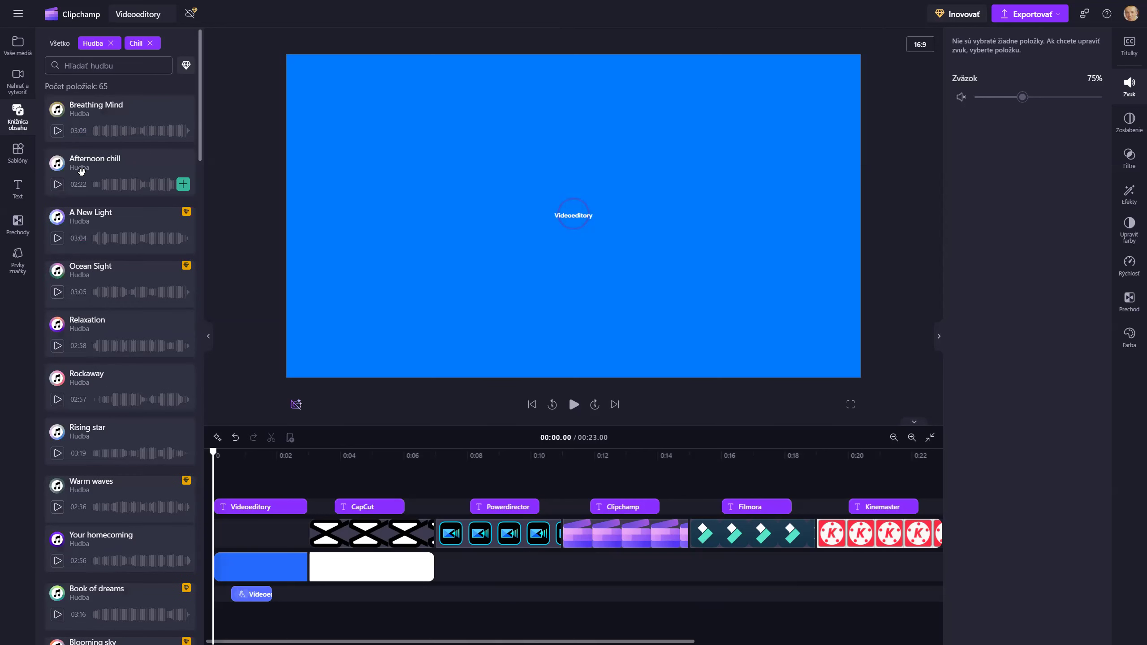
Listen to "Afternoon chill" and "Rising star", and add "Rising star" to the timeline as background music.
left_click(57, 184)
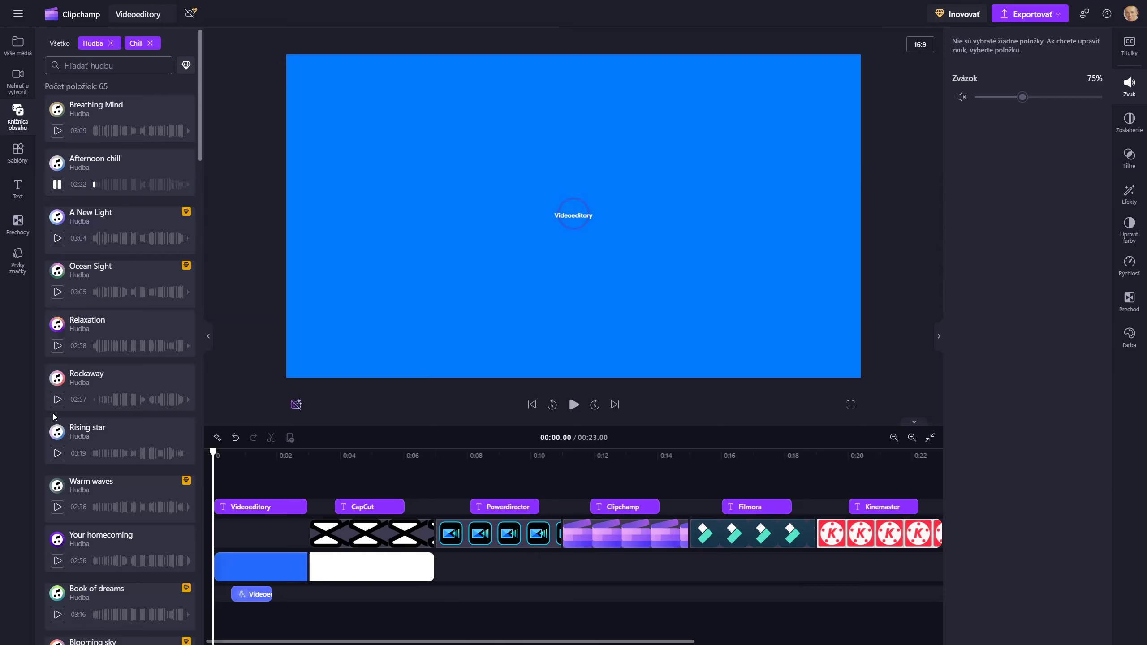
left_click(58, 453)
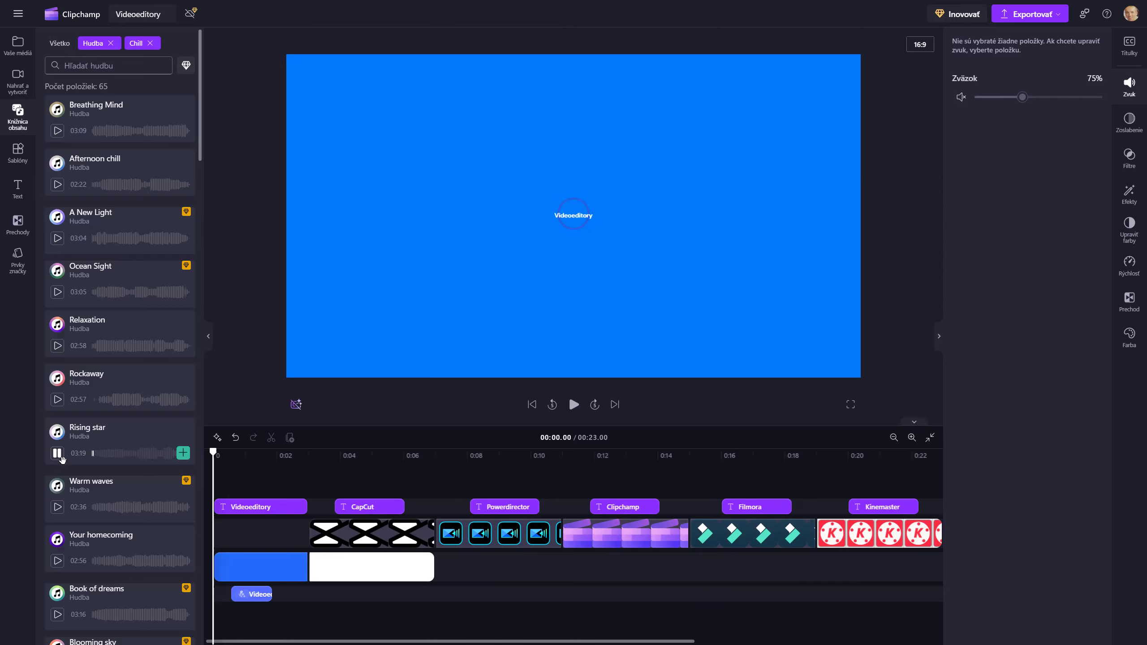
left_click(183, 453)
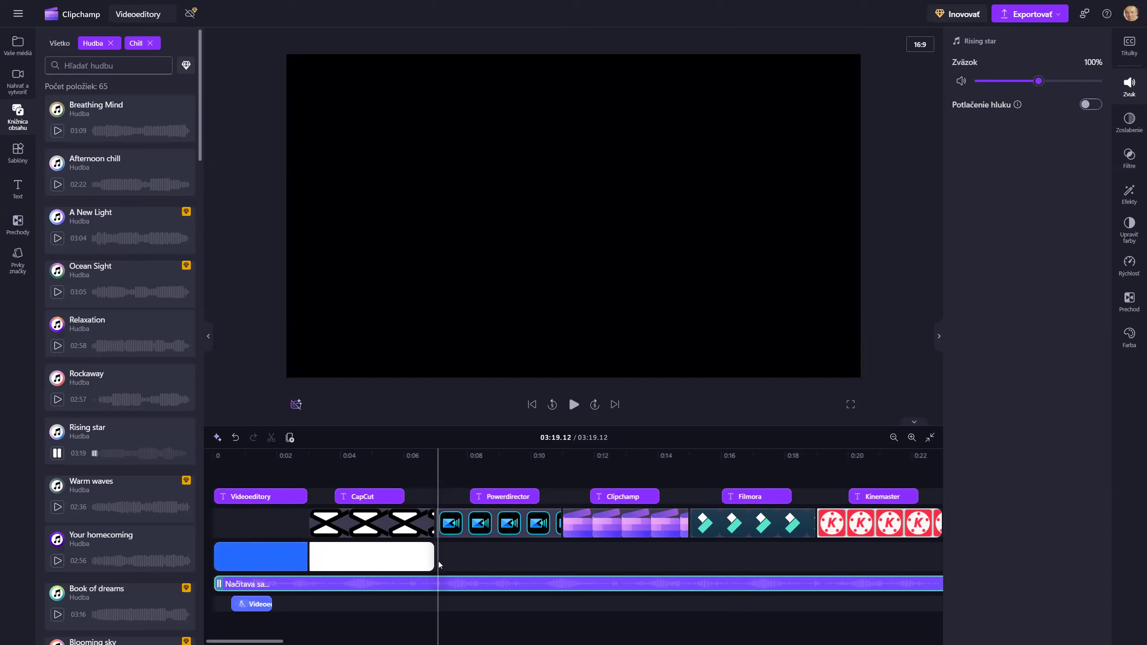
Play the timeline from about 21 seconds past the end of the last logo clip to check the added music.
left_click(892, 468)
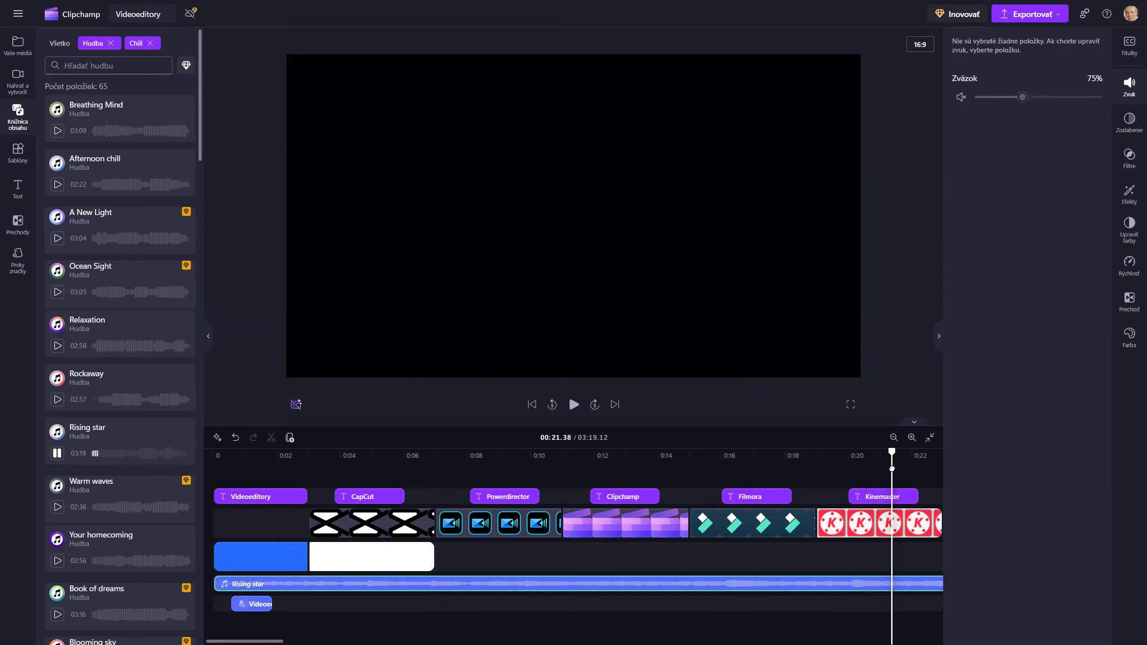
key("space")
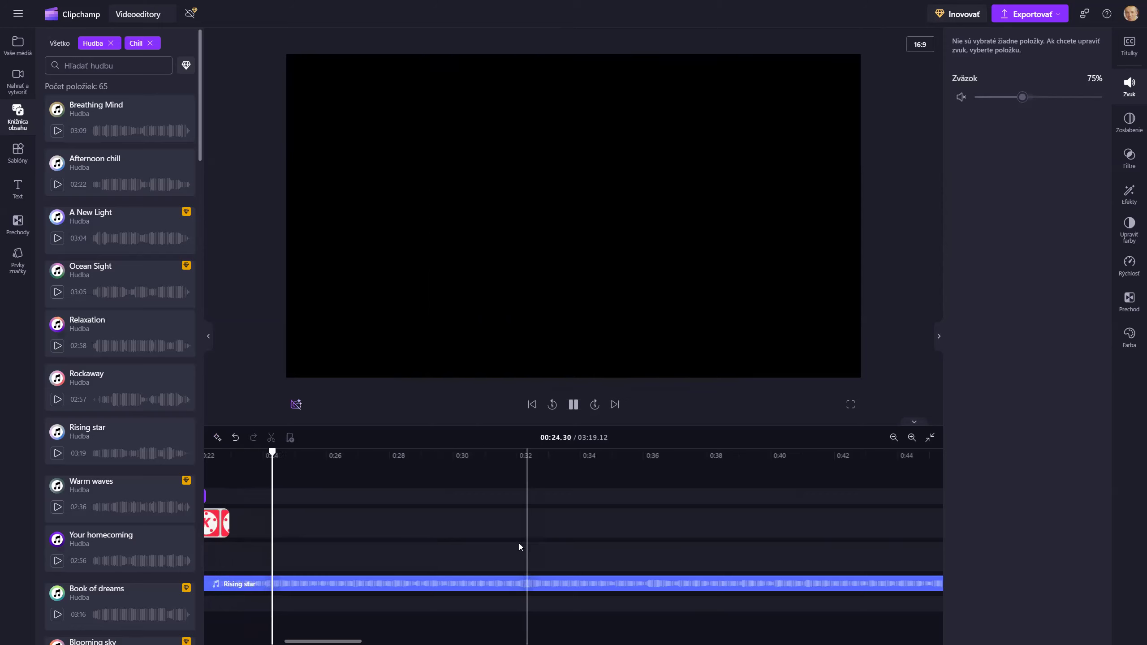
left_click(509, 530)
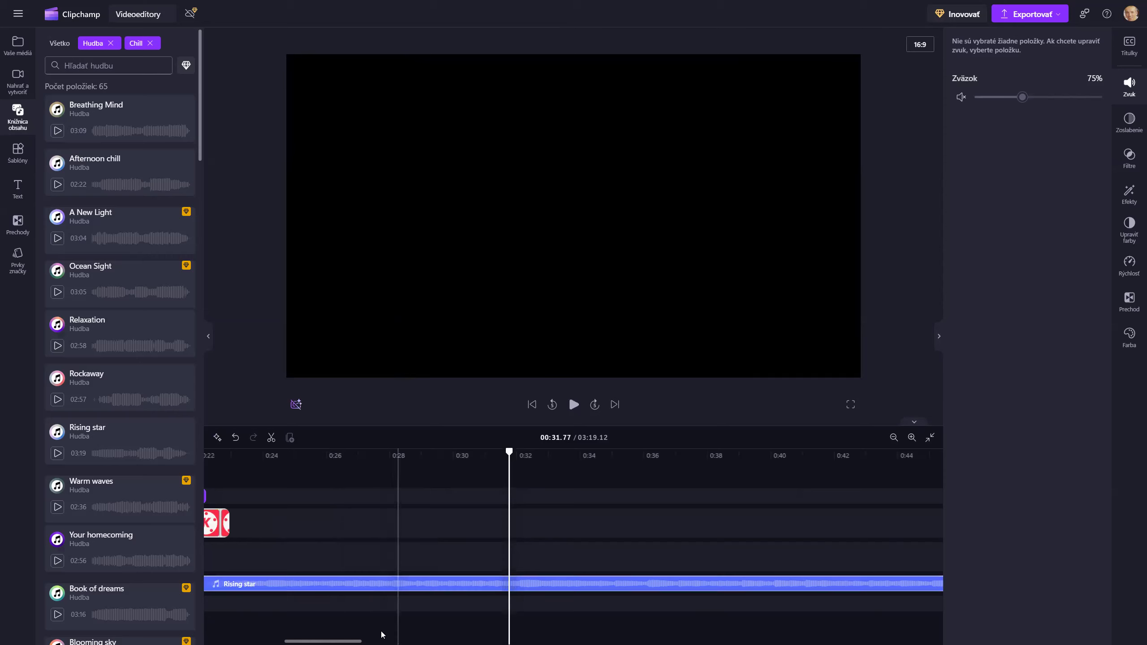
Add a "Prílivové" title directly after the Kinemaster logo clip and set its text to "Ďakujem za pozornosť!".
left_click_drag(353, 635, 323, 635)
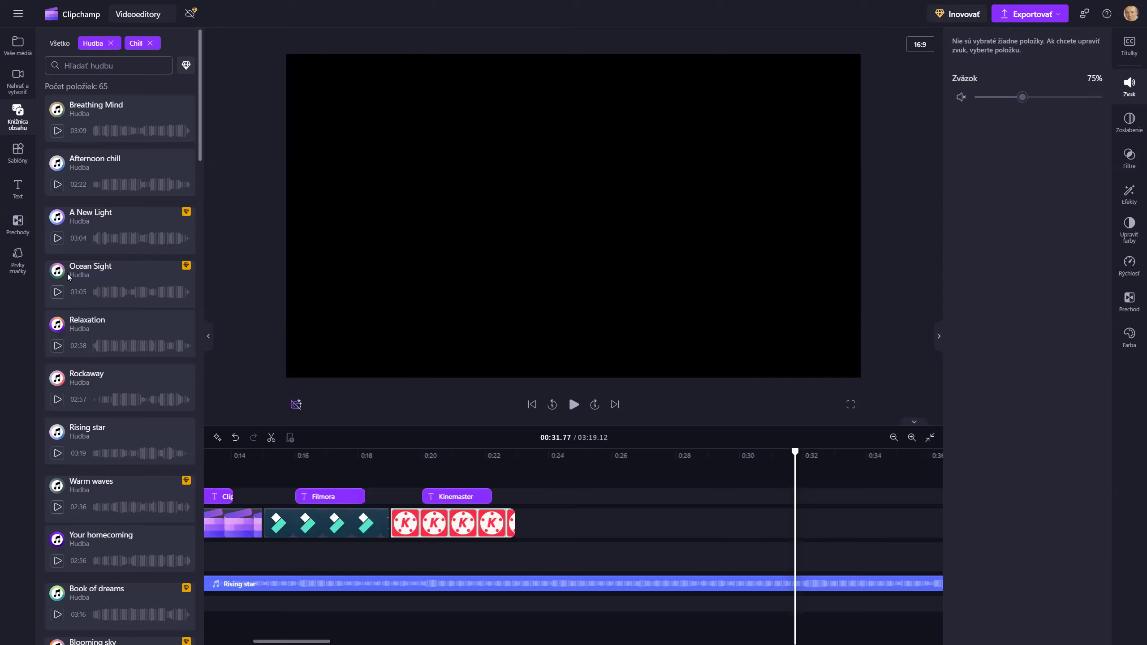
left_click(18, 192)
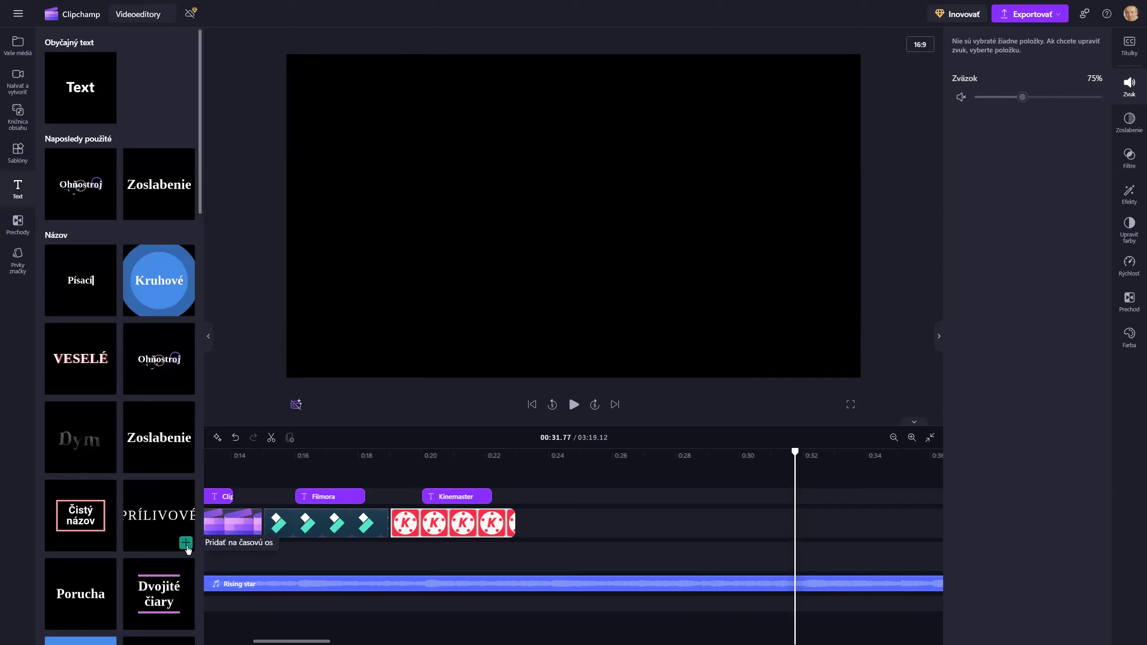
left_click(185, 544)
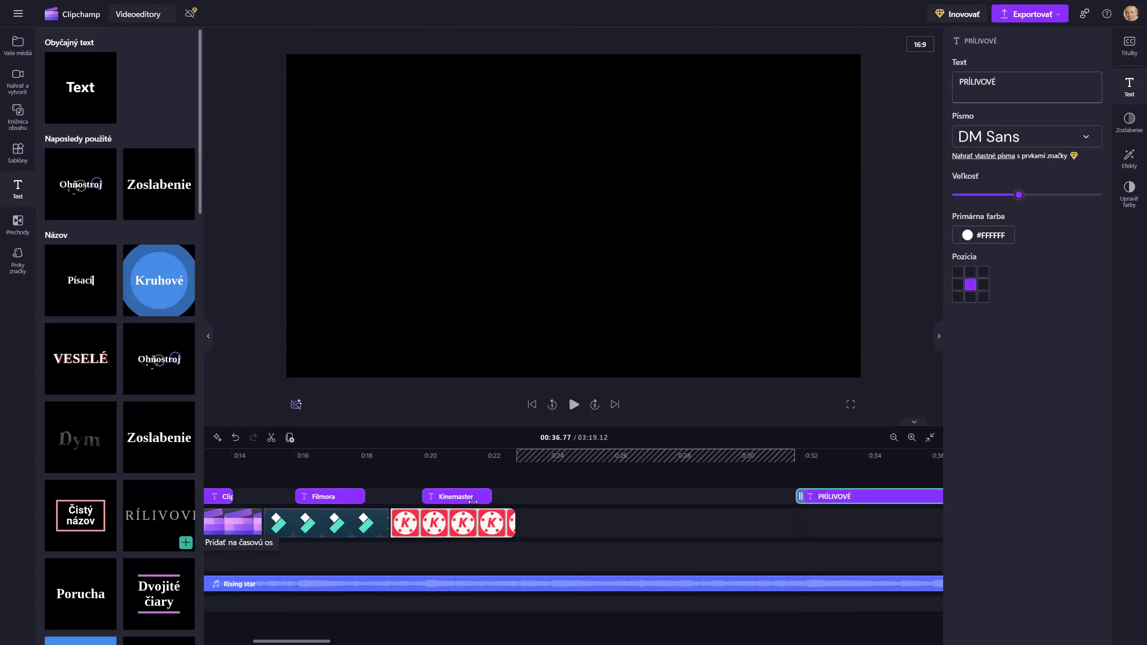
left_click_drag(851, 501, 571, 492)
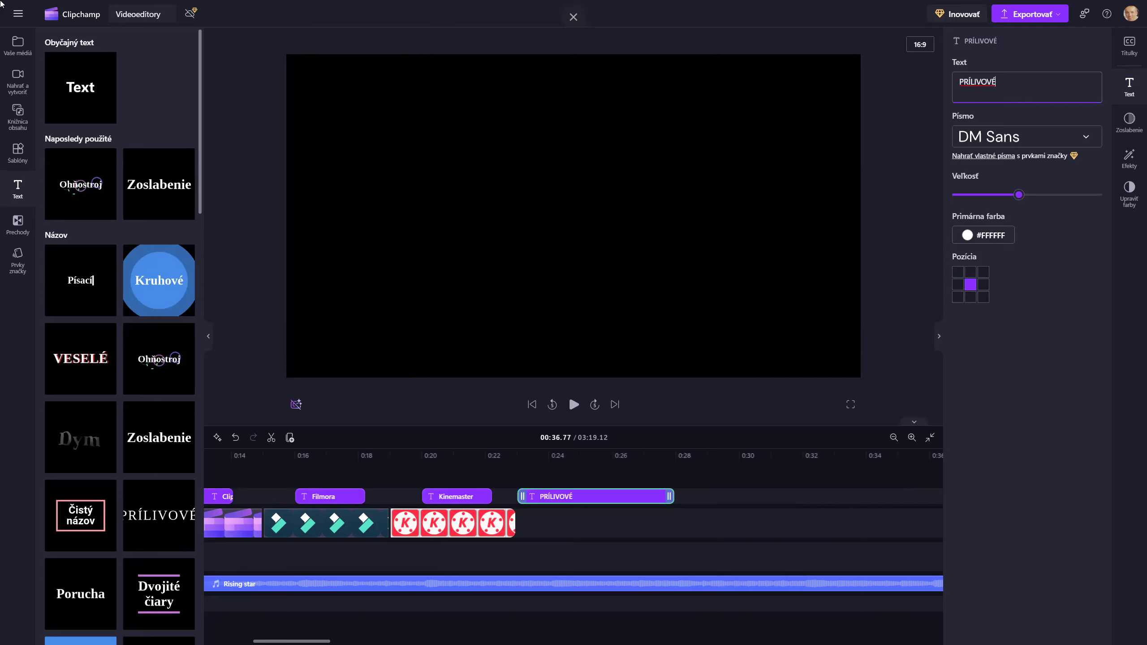
type("Ďakujem za pozornosť!")
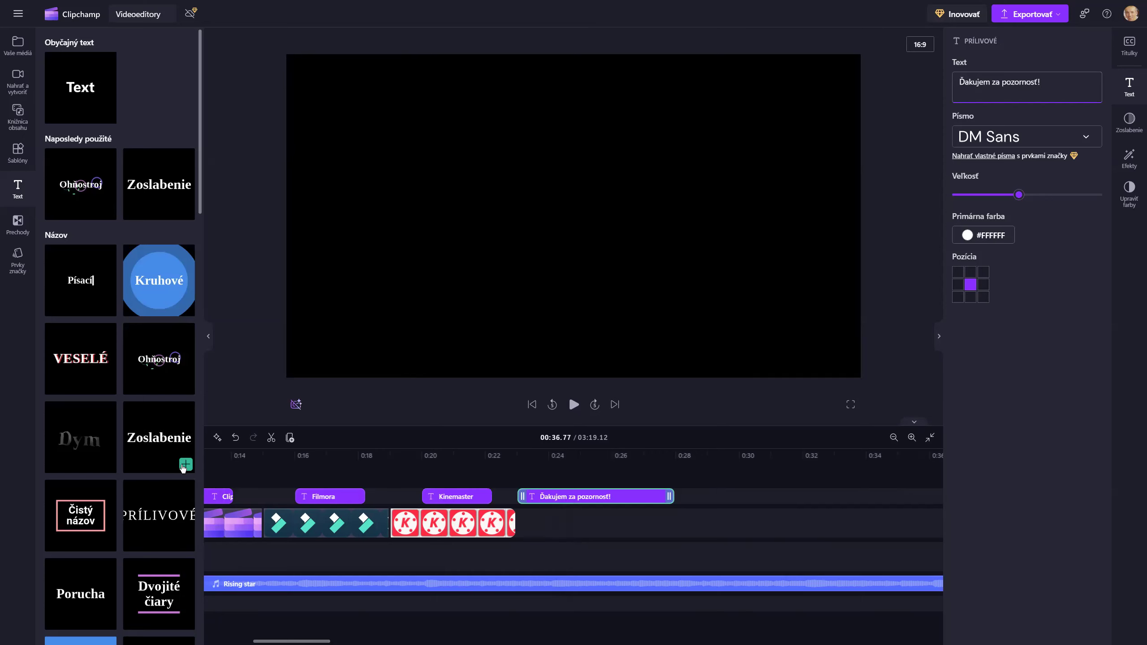
Add a "Zoslabenie" title above the closing title at 23 seconds and set its text to the author's full name followed by ", 2024".
left_click(518, 475)
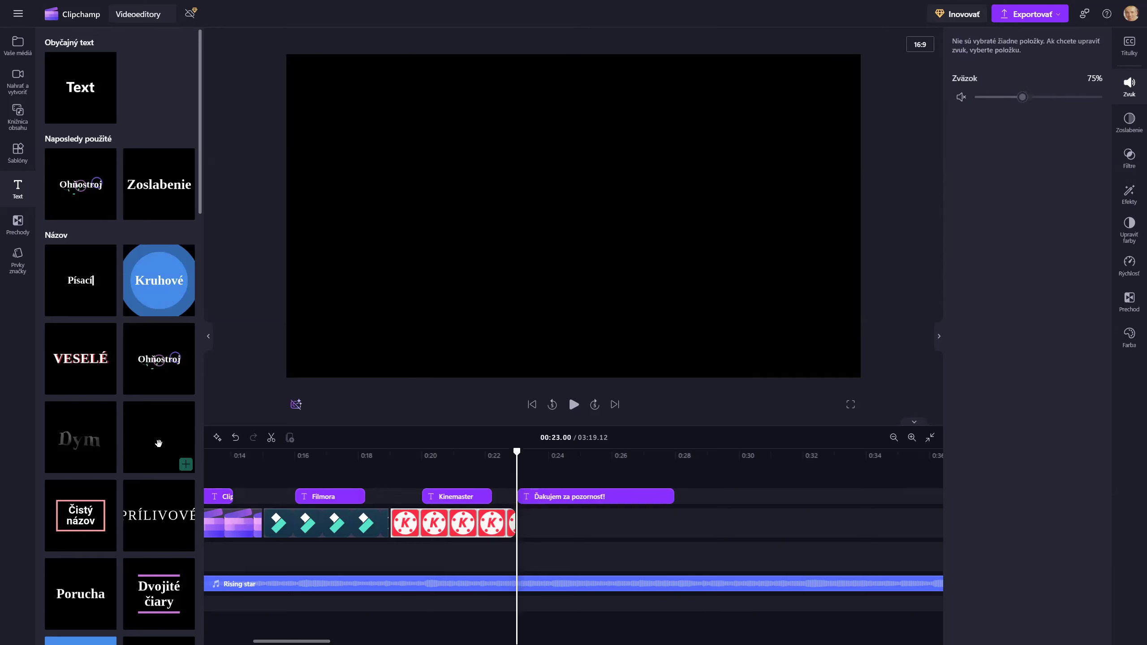
left_click(185, 466)
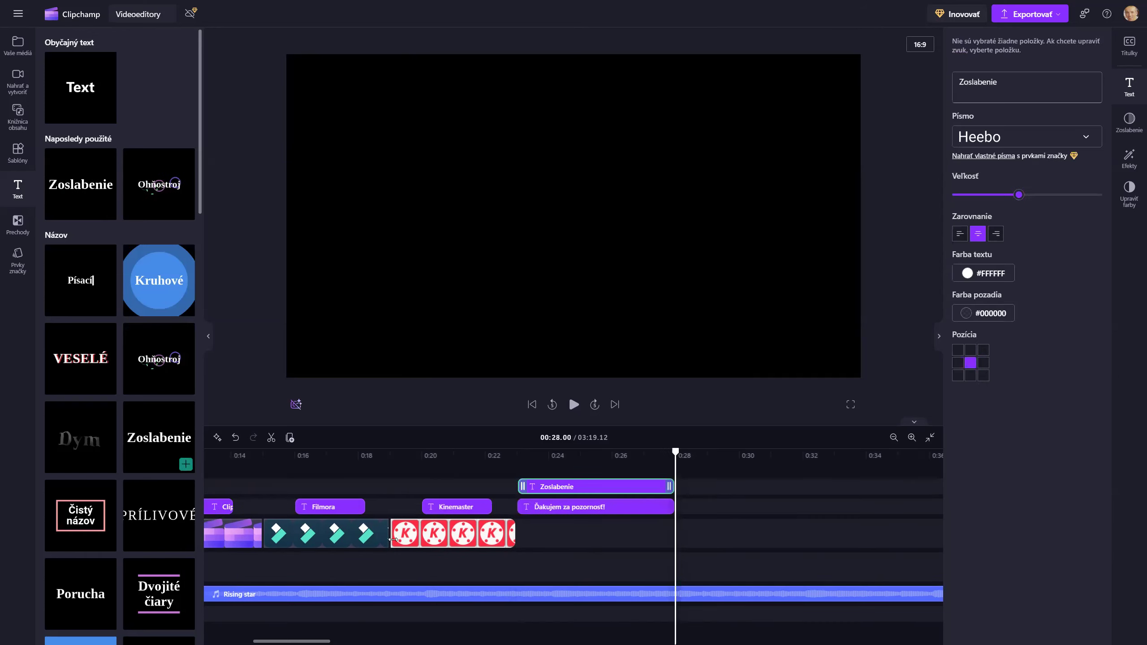
left_click(553, 489)
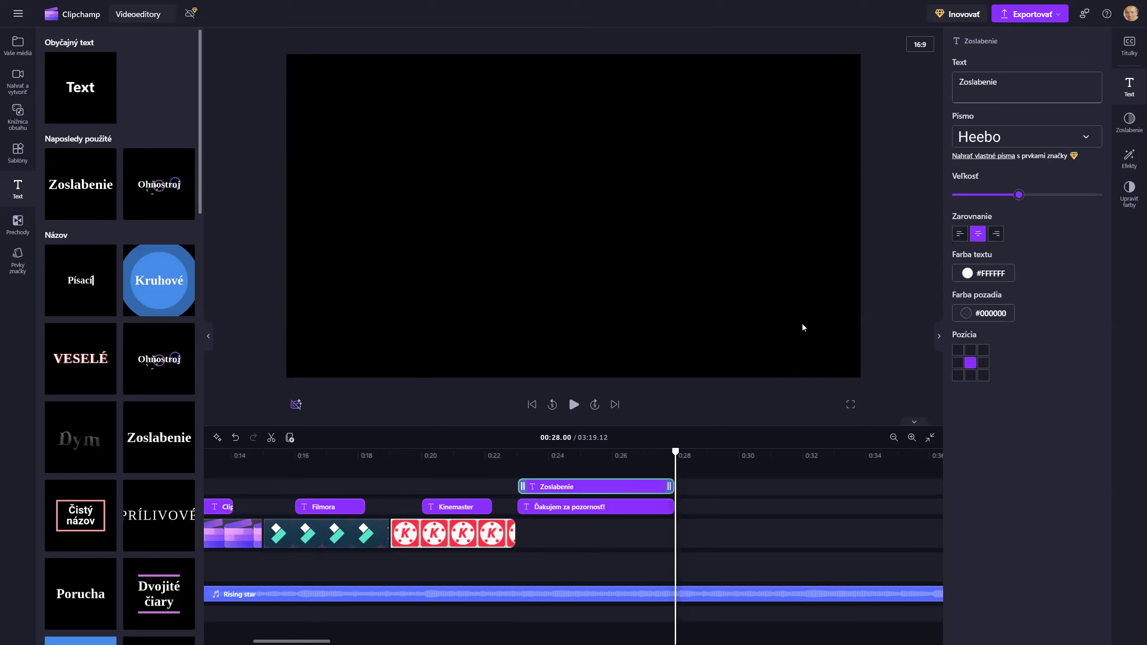
key("ctrl+a")
type("Roman Malík")
Shrink the author-name title to less than half its size and align it to the bottom centre of the frame.
left_click(570, 474)
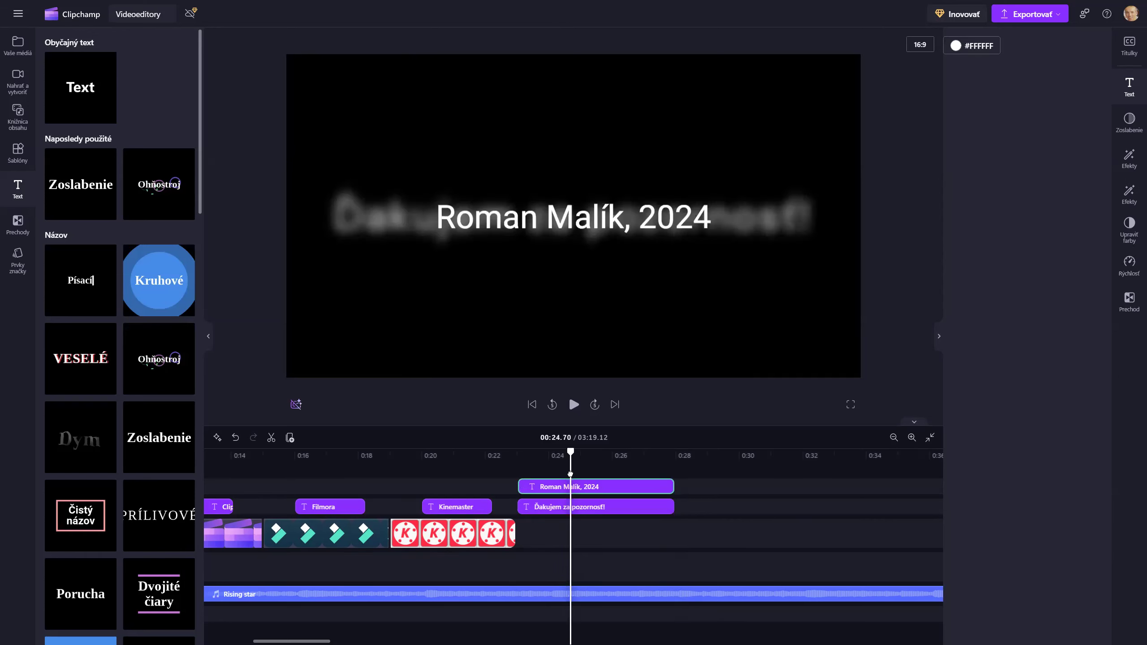
left_click(556, 507)
left_click(549, 489)
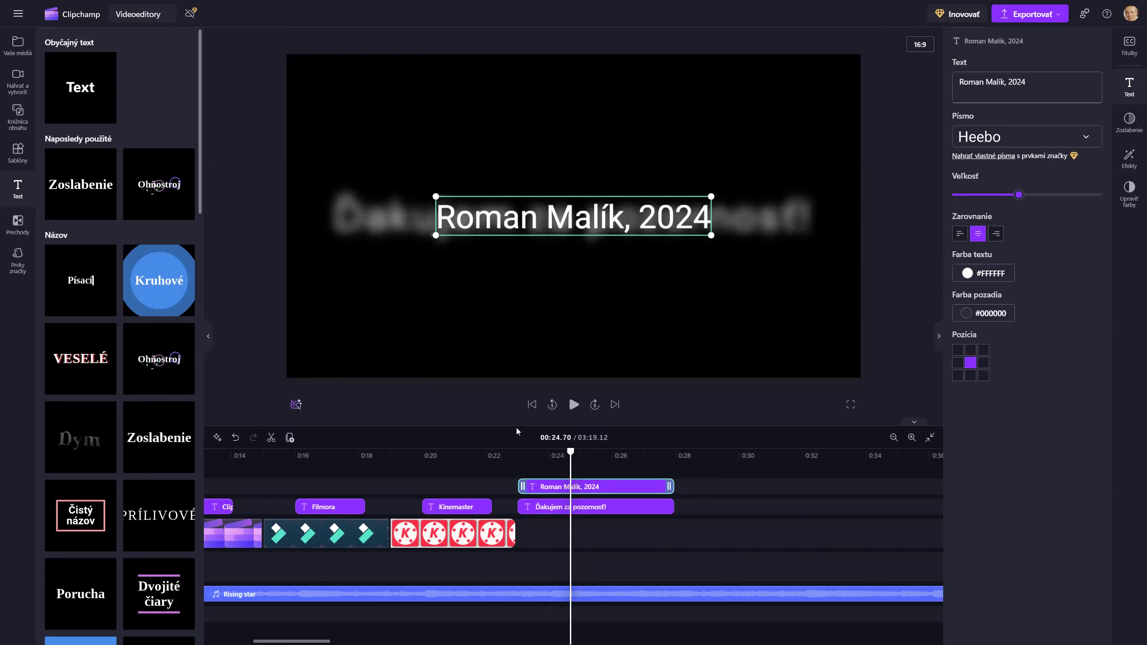
left_click_drag(516, 268, 516, 344)
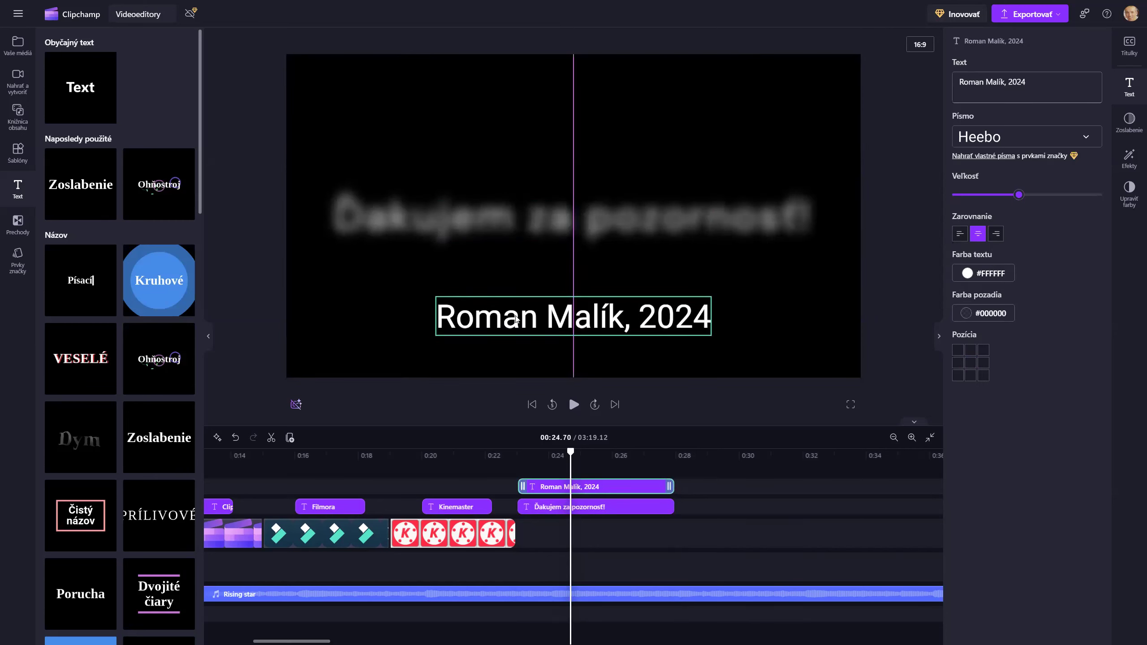
left_click(974, 195)
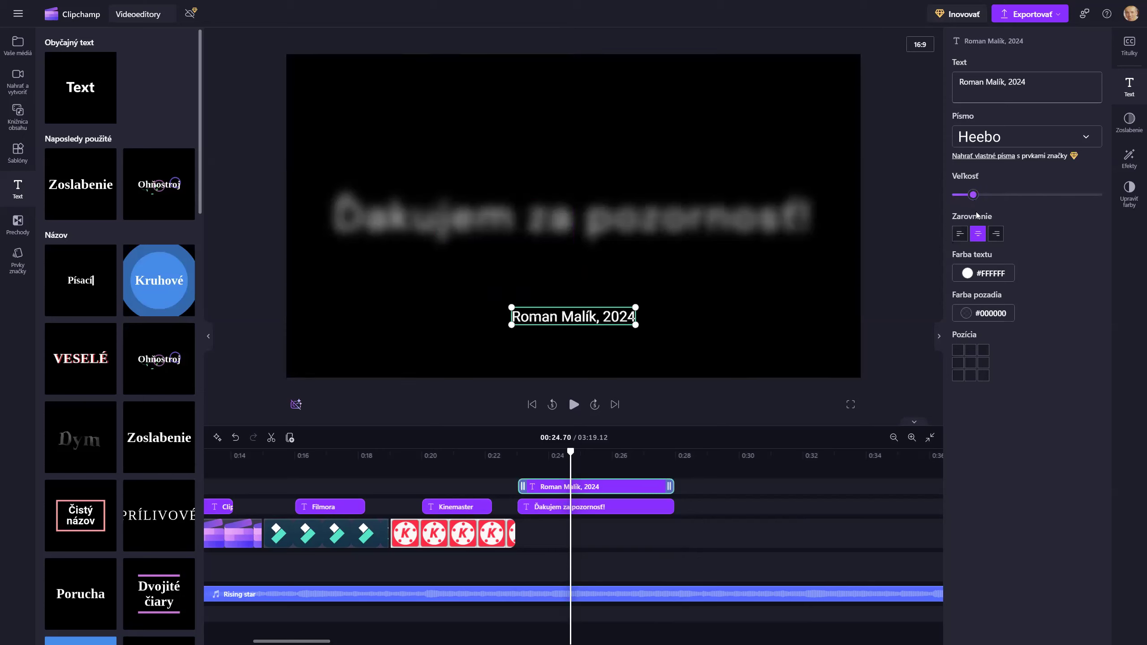
left_click(971, 378)
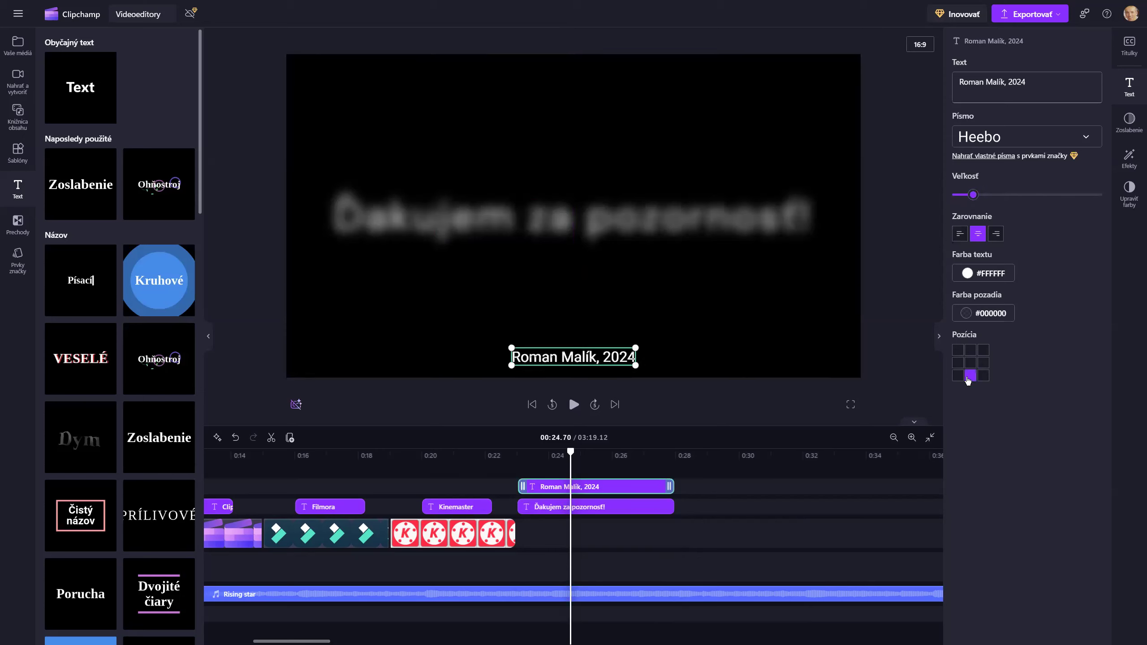
Examine the preview at several points along the timeline, from the closing titles back to the CapCut and Powerdirector captions.
left_click(595, 510)
left_click(465, 536)
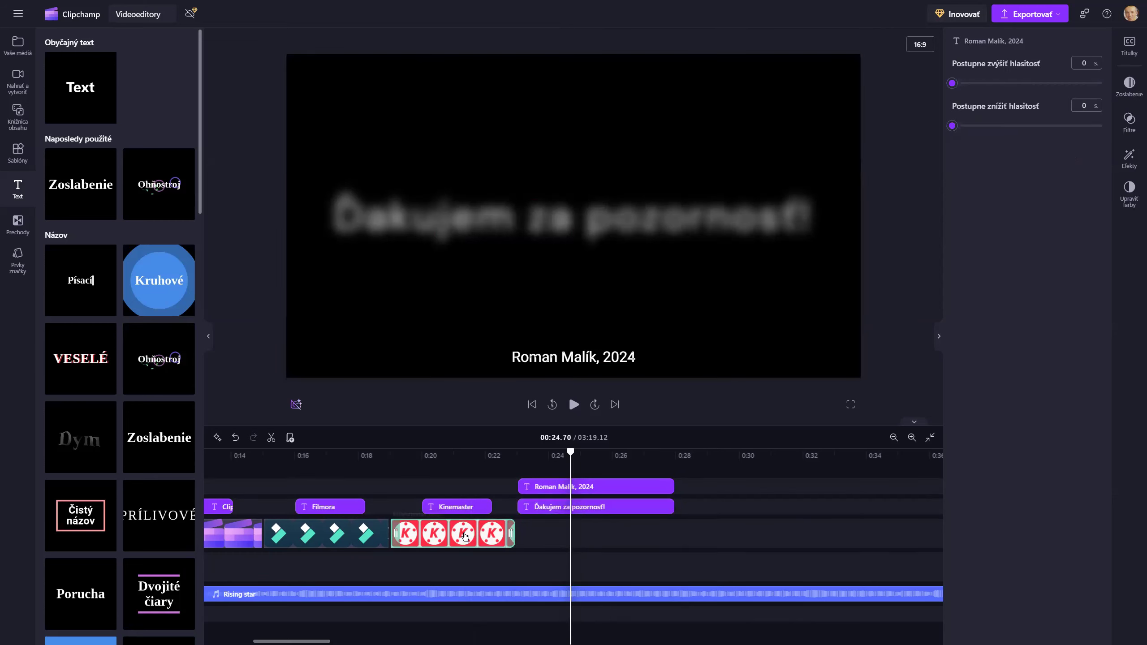
left_click(452, 471)
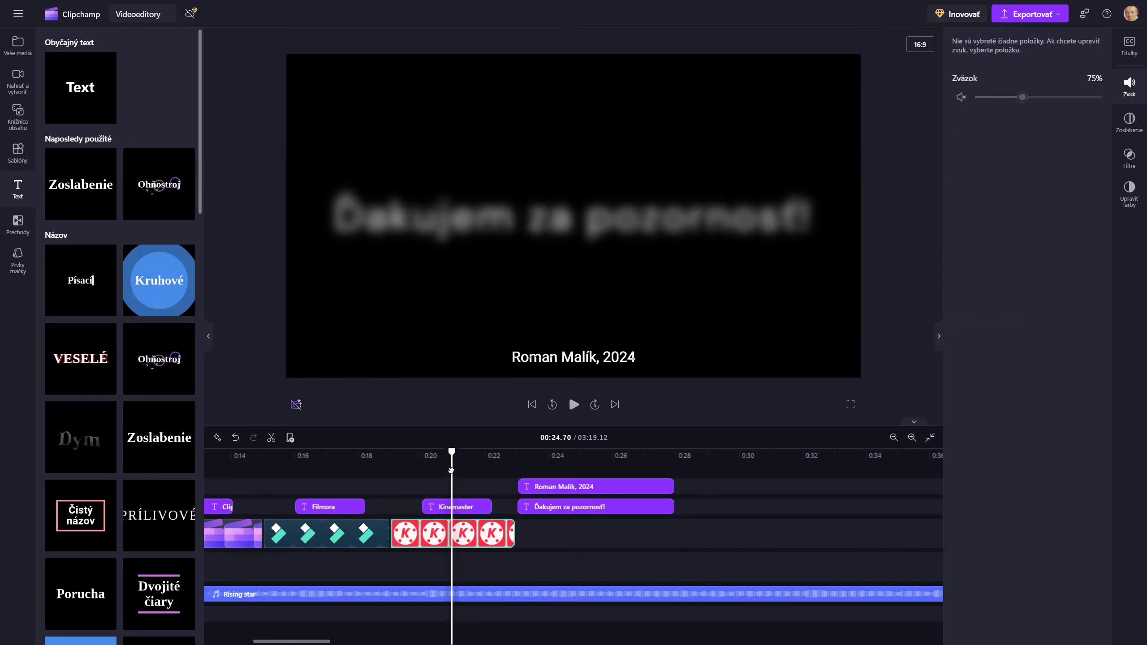
left_click(339, 473)
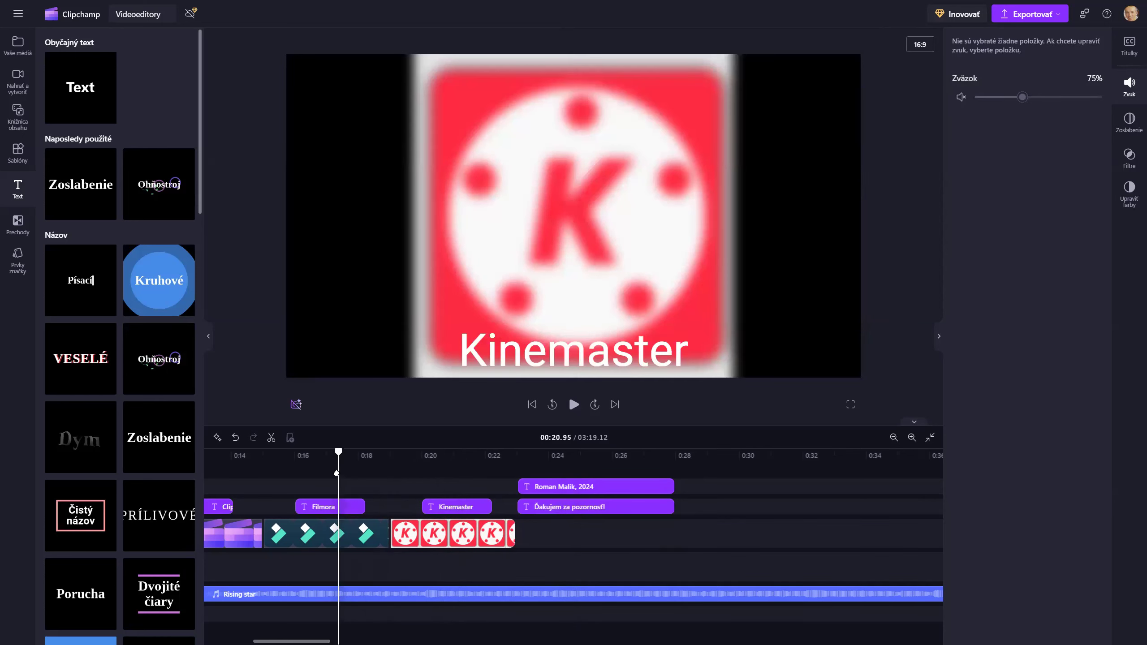
key("Home")
left_click(360, 476)
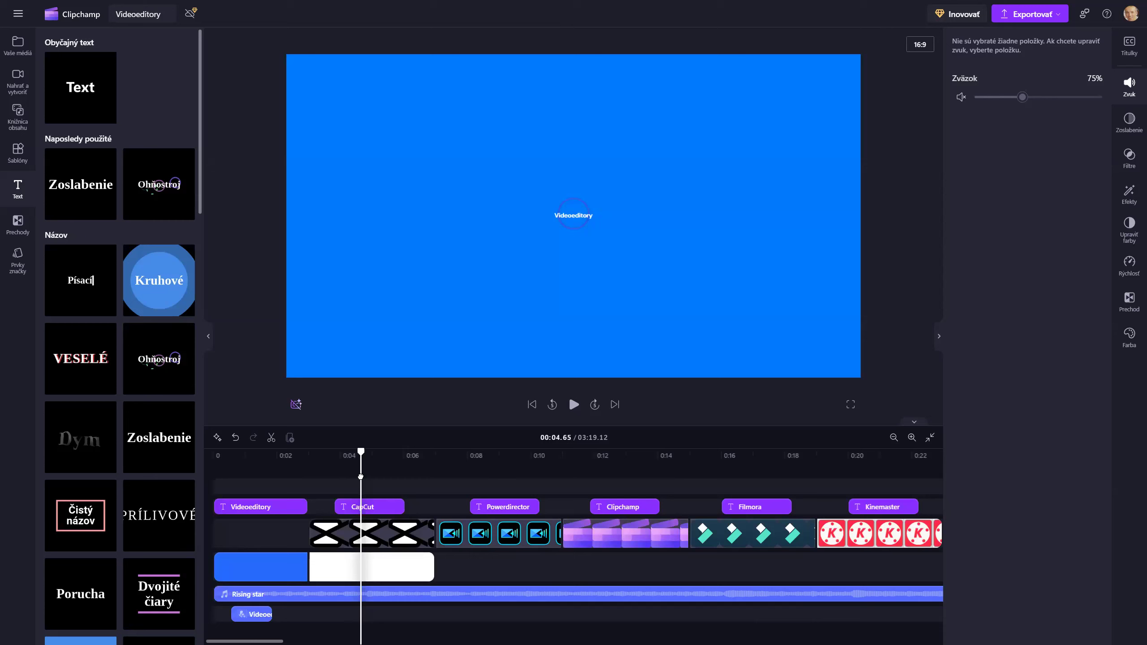
left_click(505, 489)
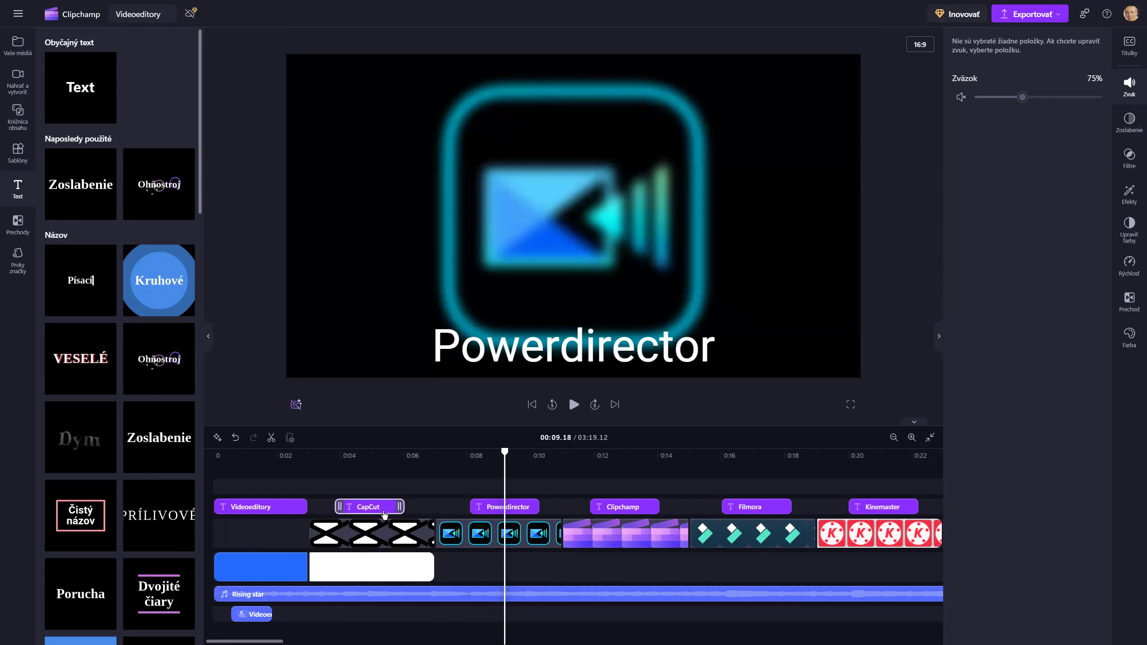
left_click(505, 507)
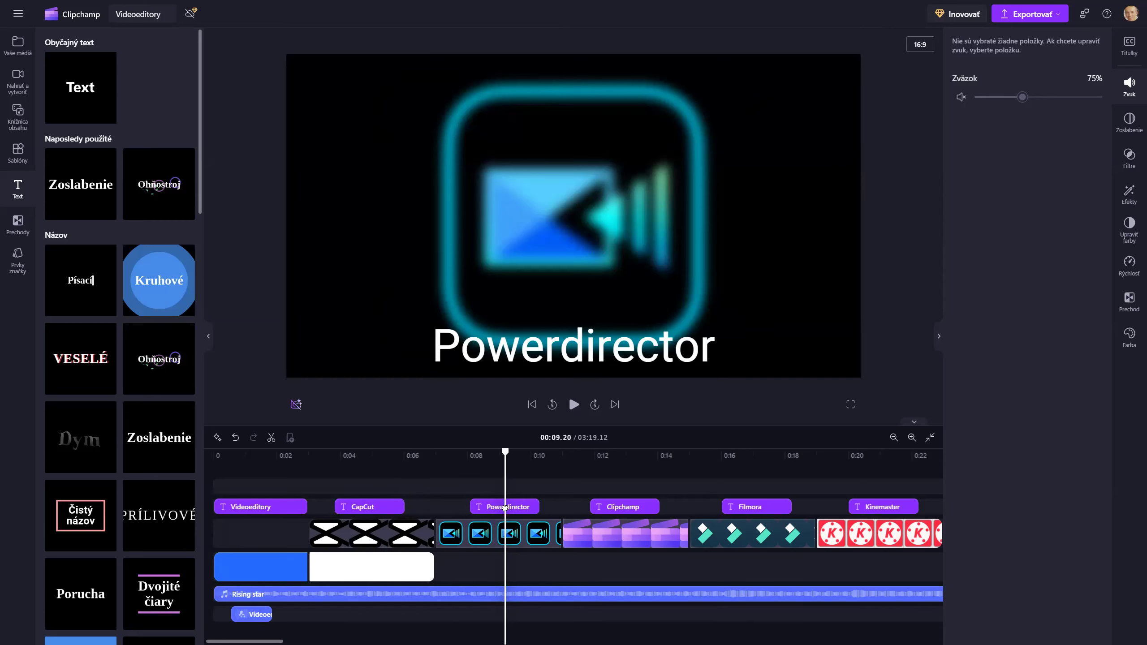
left_click(503, 563)
Try the "Powerdirector" title on tracks below its logo clip, then return it to the track above the logos.
left_click(519, 508)
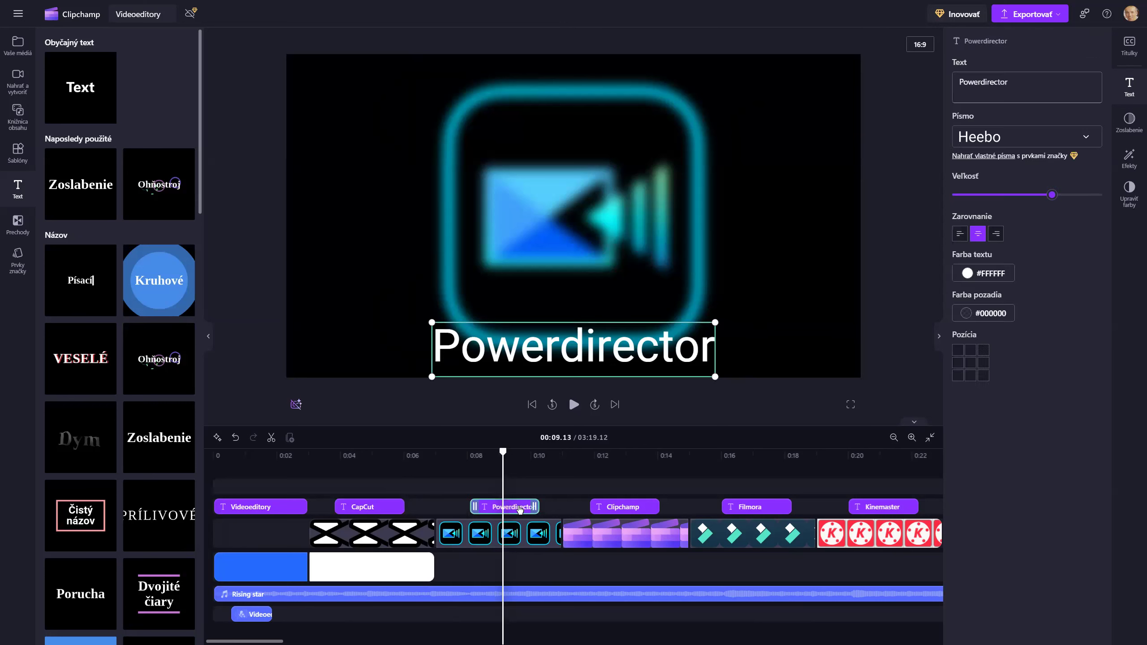
left_click_drag(519, 509, 518, 568)
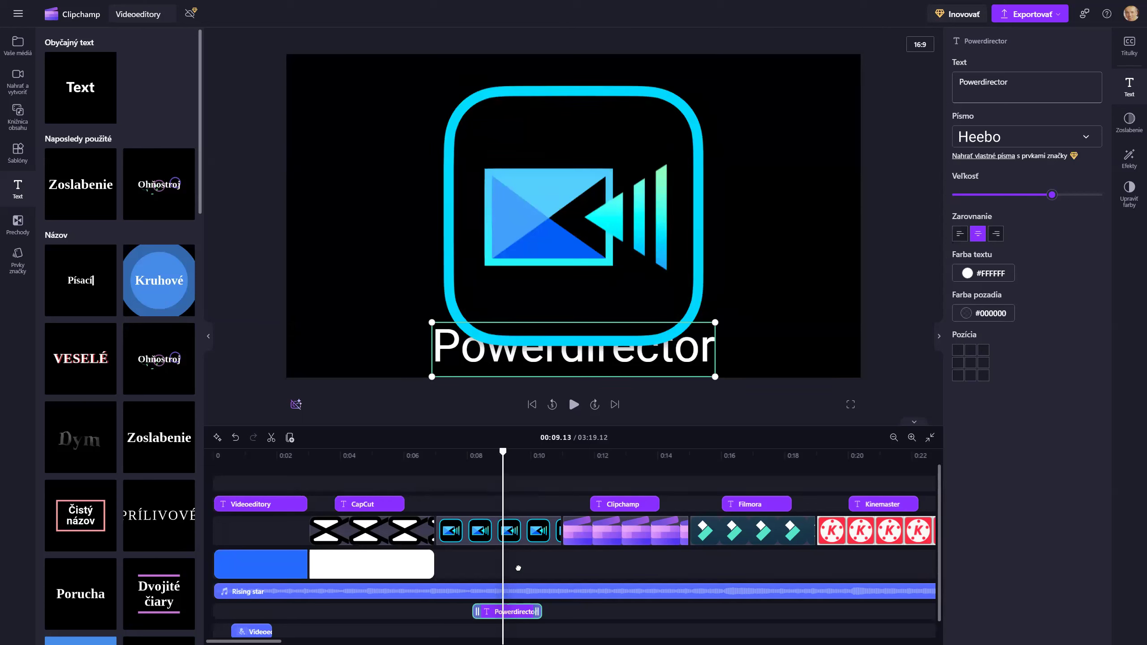
left_click_drag(488, 614, 481, 513)
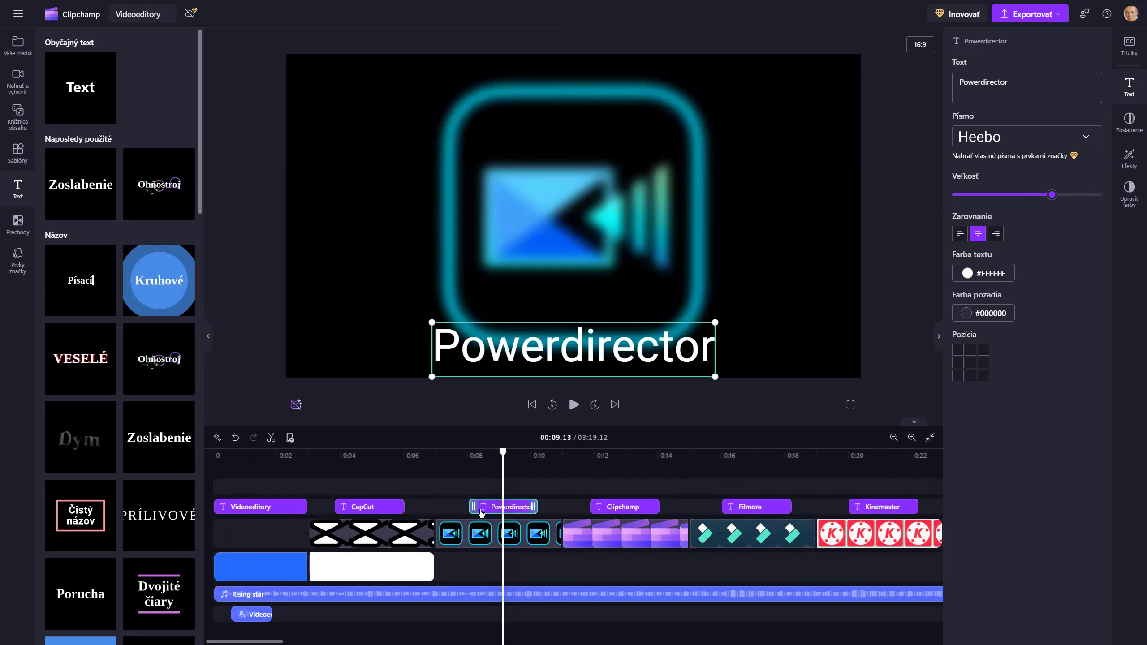
left_click_drag(481, 512, 480, 568)
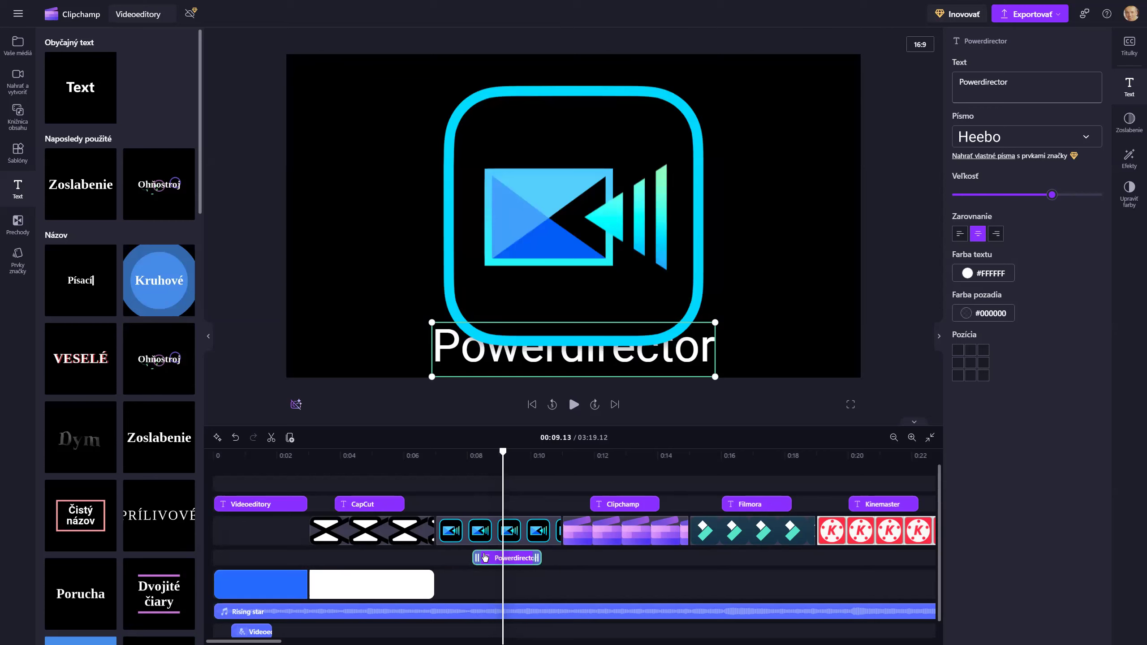
mouse_move(481, 502)
left_mouse_down()
mouse_move(482, 480)
mouse_move(478, 504)
left_mouse_up()
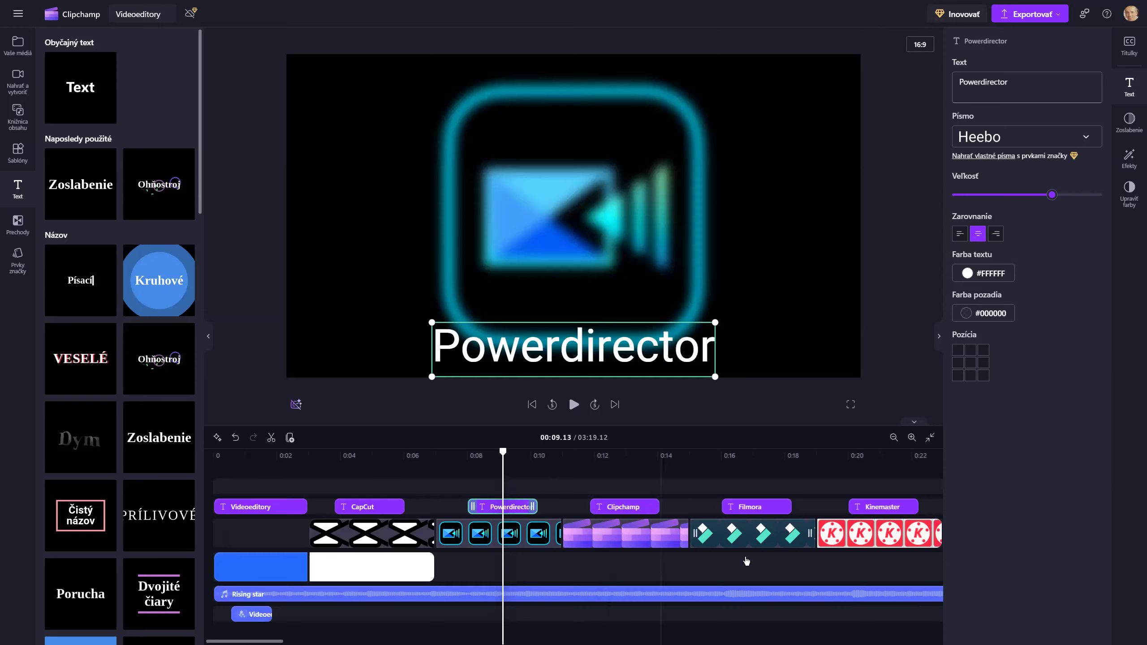
Split the "Rising star" music at 28 seconds, where the closing titles end, and delete the part after the cut.
key("End")
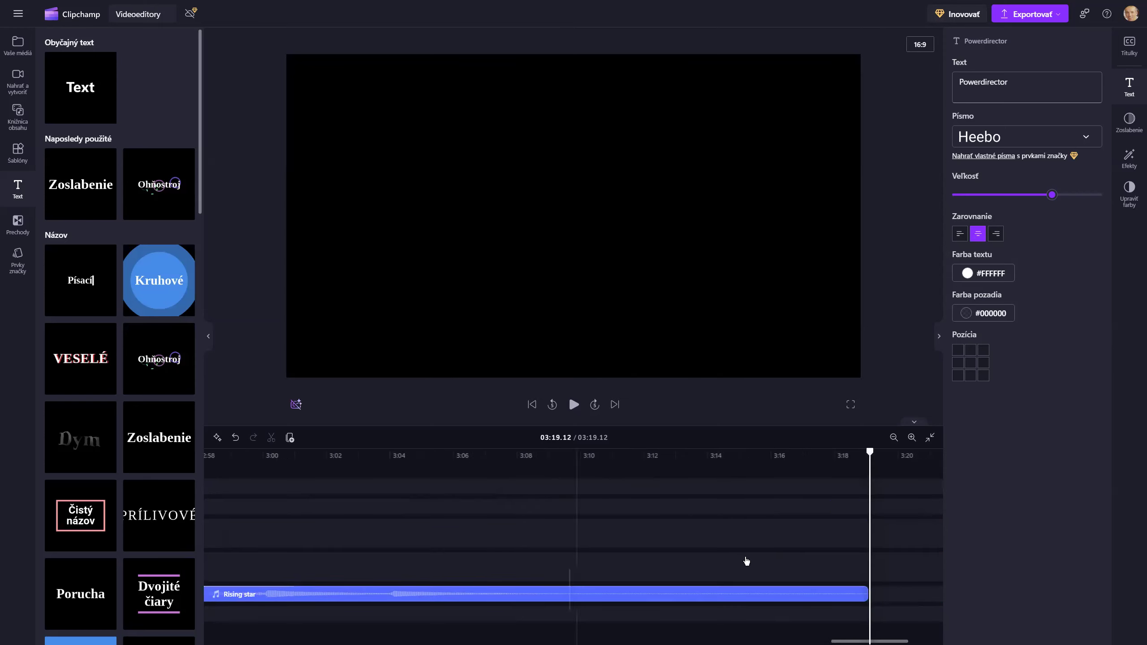
left_click_drag(865, 635, 292, 633)
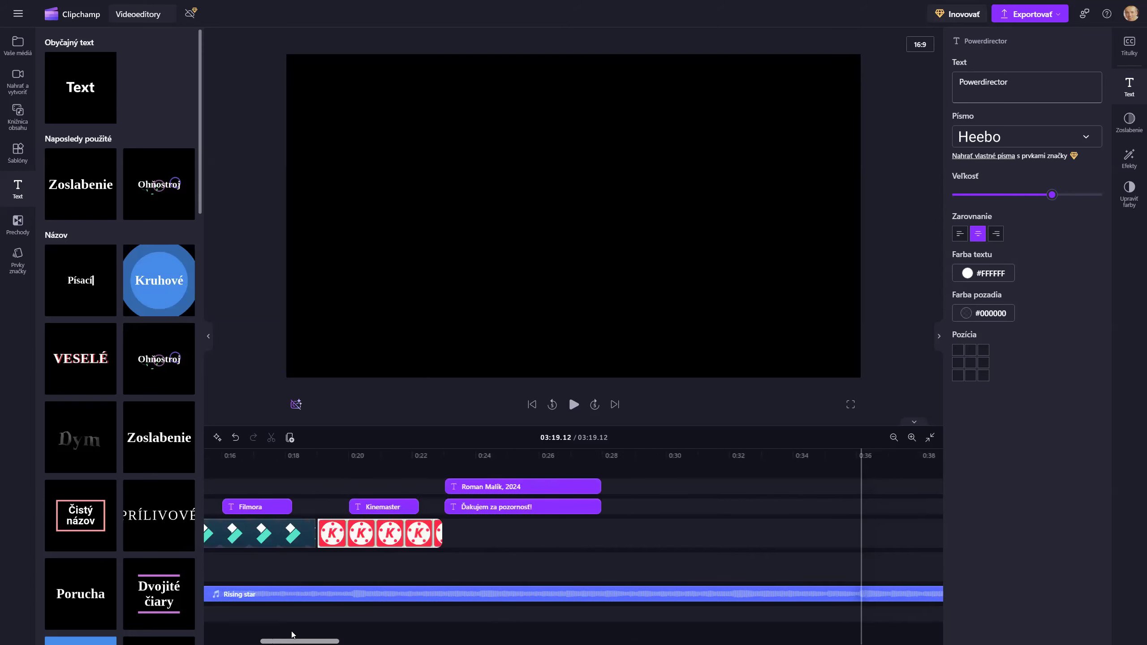
left_click(593, 571)
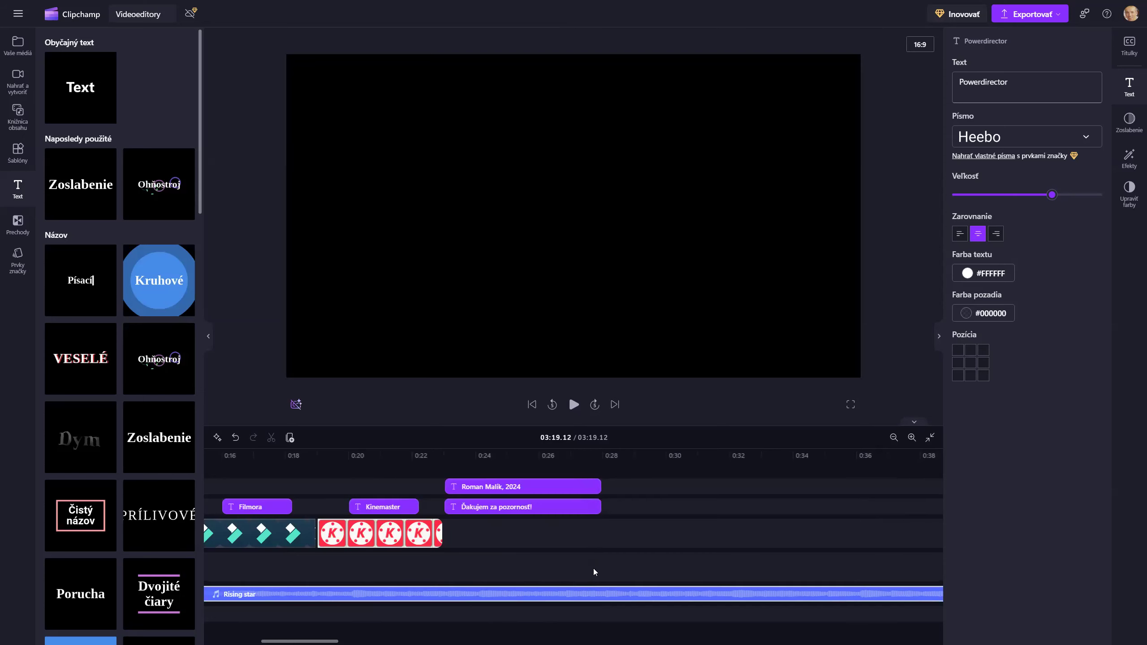
left_click(594, 570)
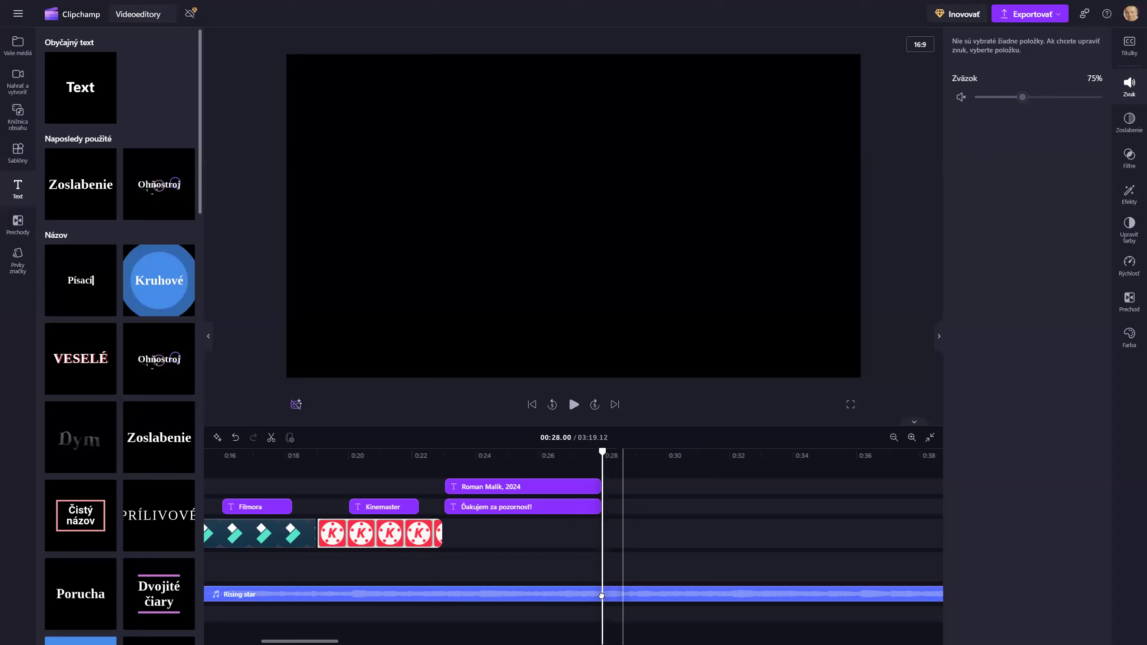
left_click(272, 438)
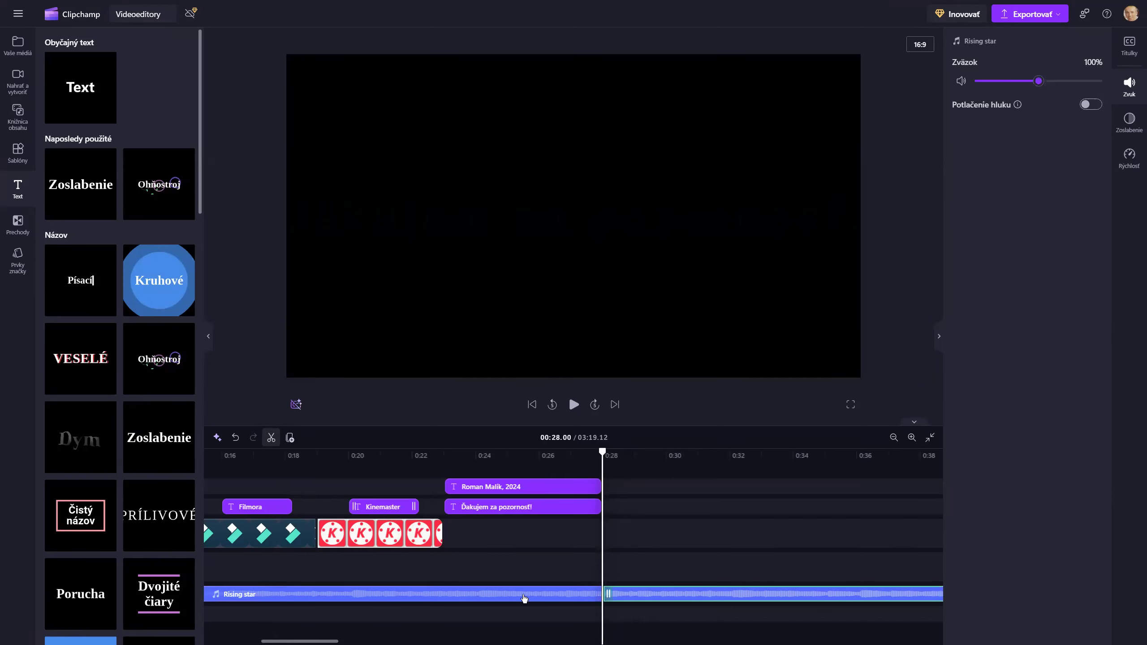
key("Delete")
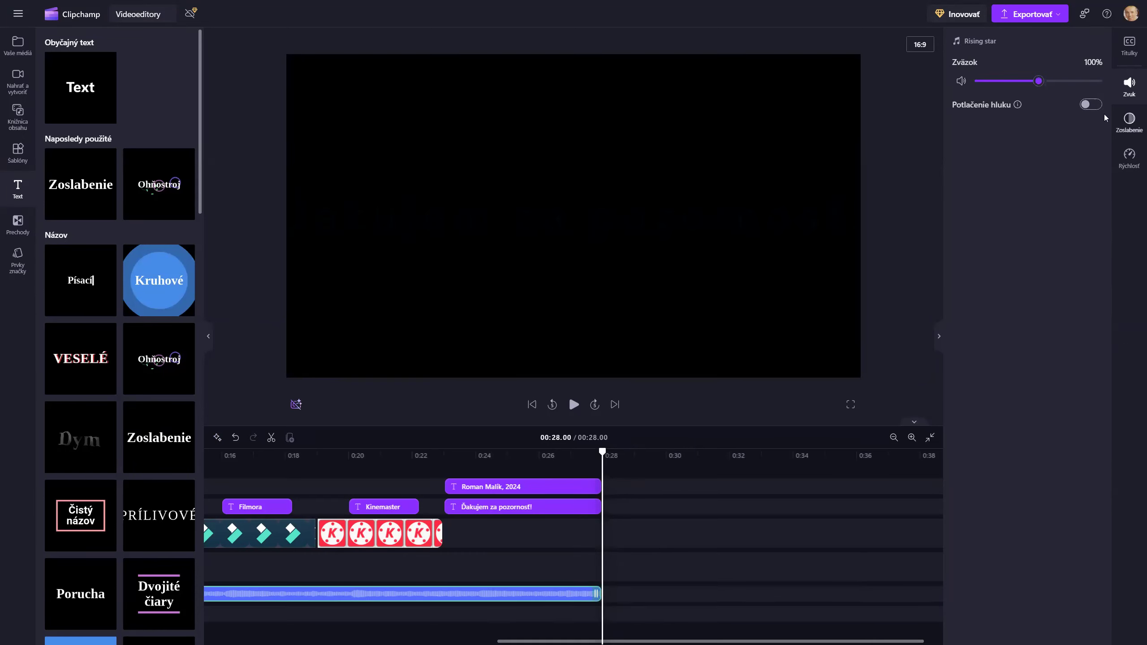
Set a 1.8-second fade-out on the "Rising star" music and play the closing section to check it.
left_click(1130, 121)
left_click(1058, 125)
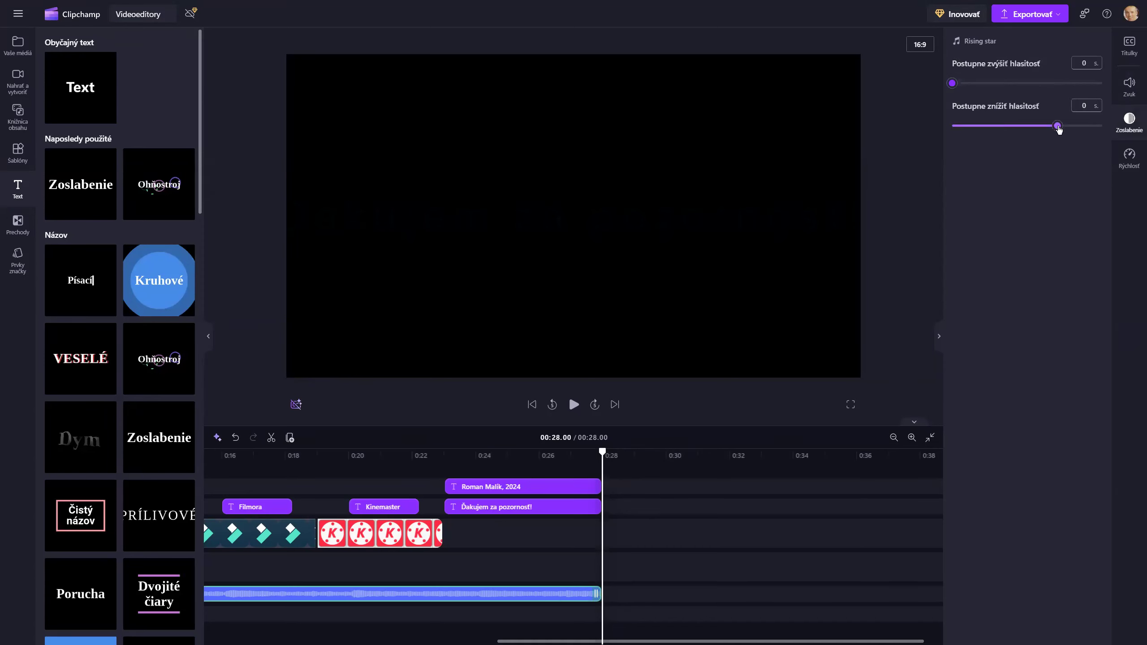
left_click_drag(1061, 128, 1085, 133)
left_click(423, 461)
key("space")
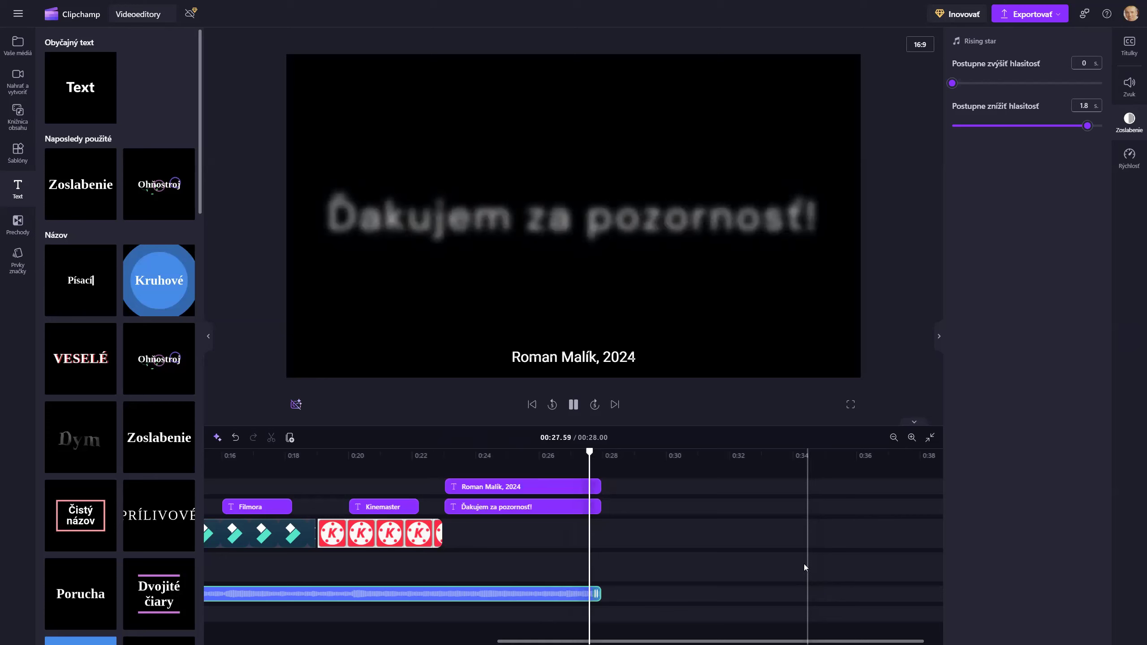
key("space")
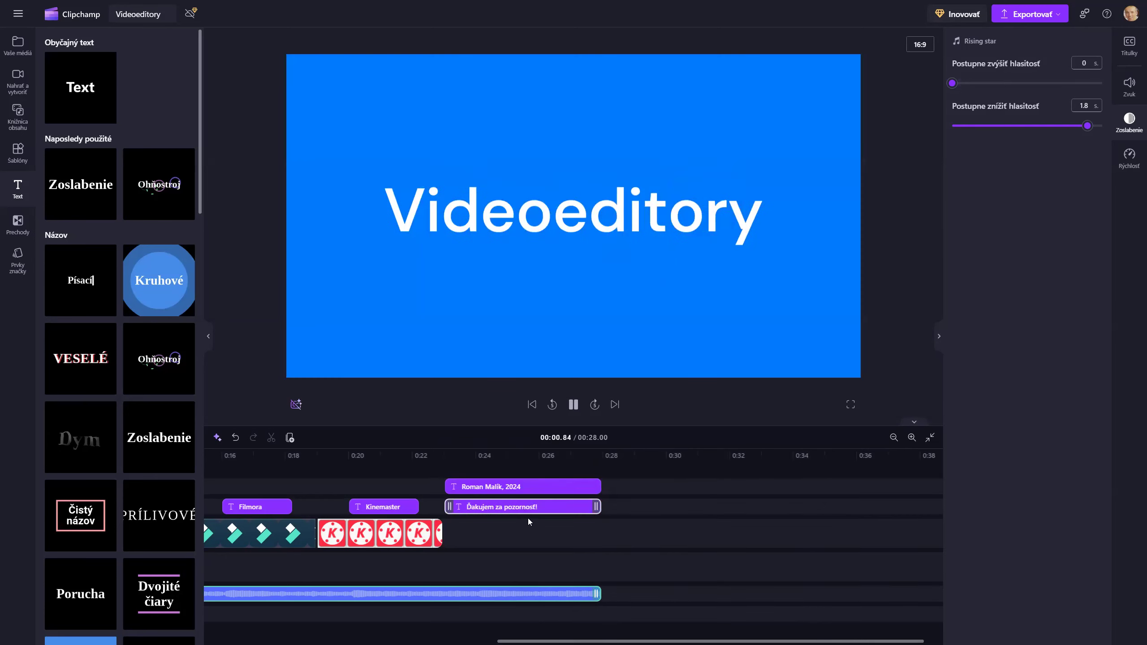
Move the "Ďakujem za pozornosť!" title to a new track below the logo clips and preview it at about 25 seconds.
left_click(536, 472)
left_click_drag(521, 507, 520, 557)
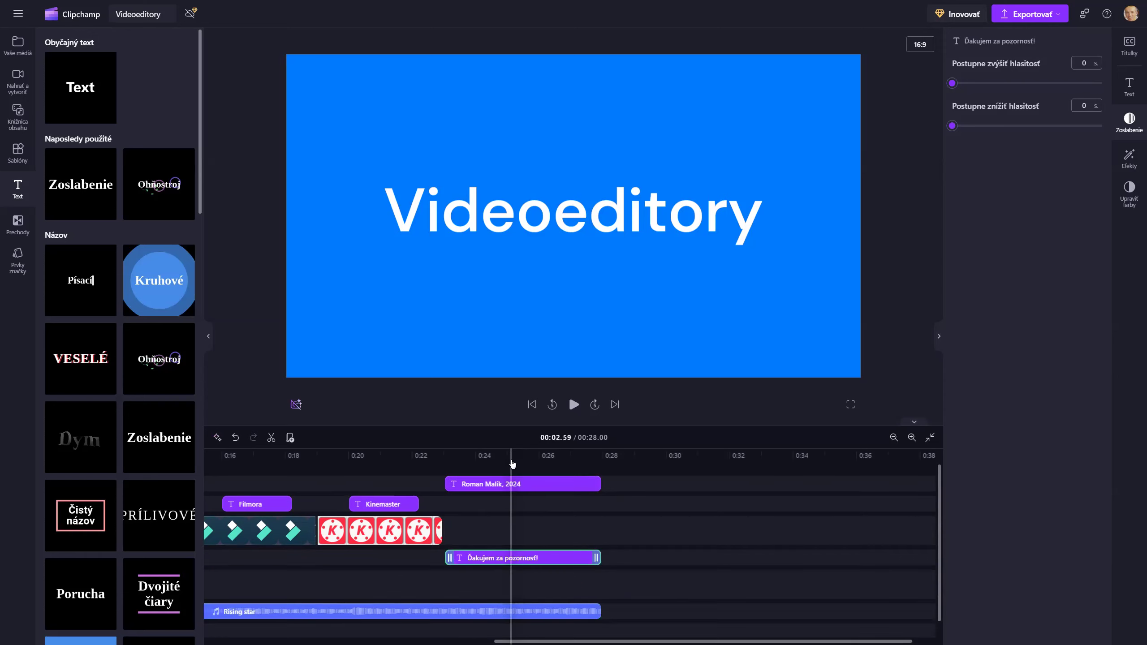
left_click(511, 469)
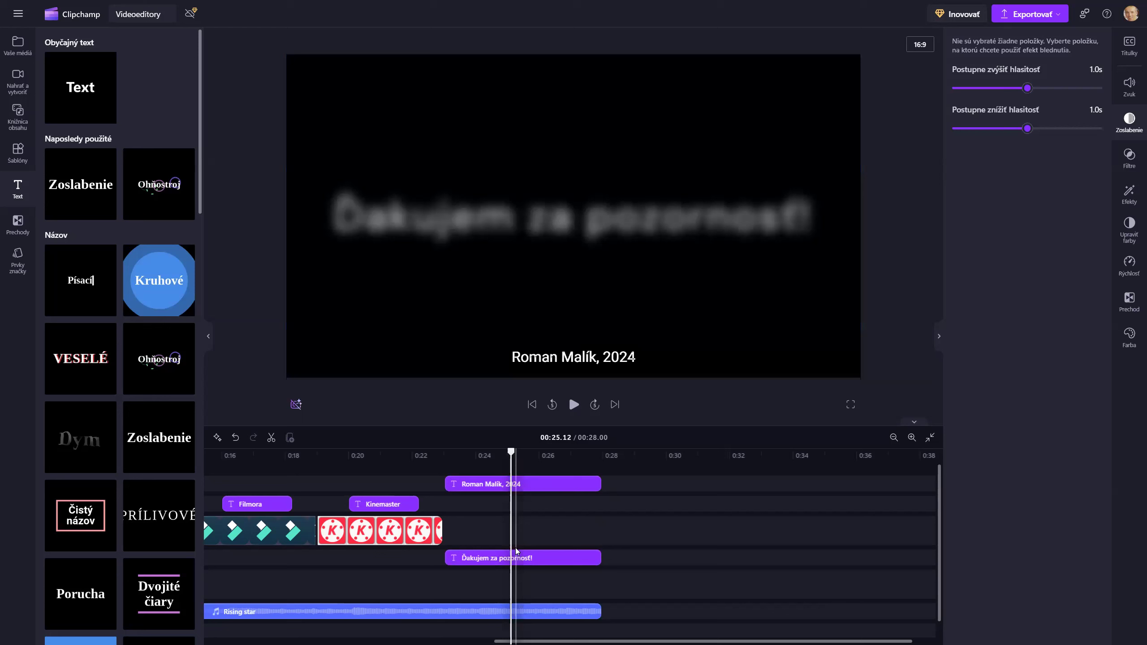
Move the author-and-year title to a track below the "Ďakujem za pozornosť!" title and play the closing section.
left_click(515, 483)
left_click_drag(511, 484, 511, 576)
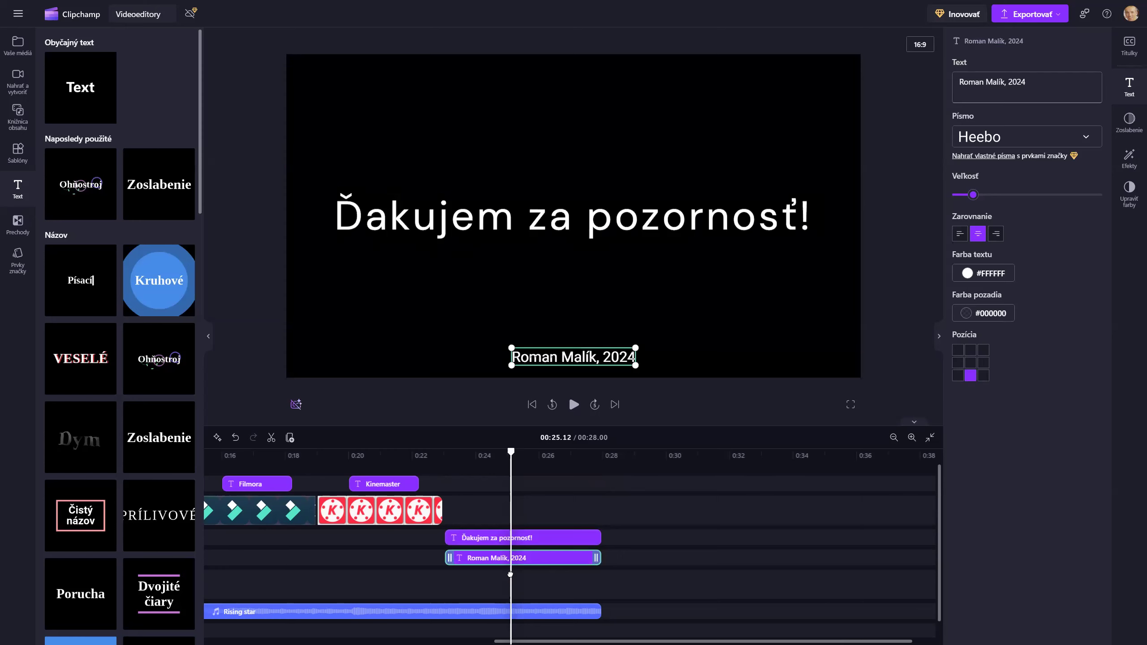
left_click(397, 471)
key("space")
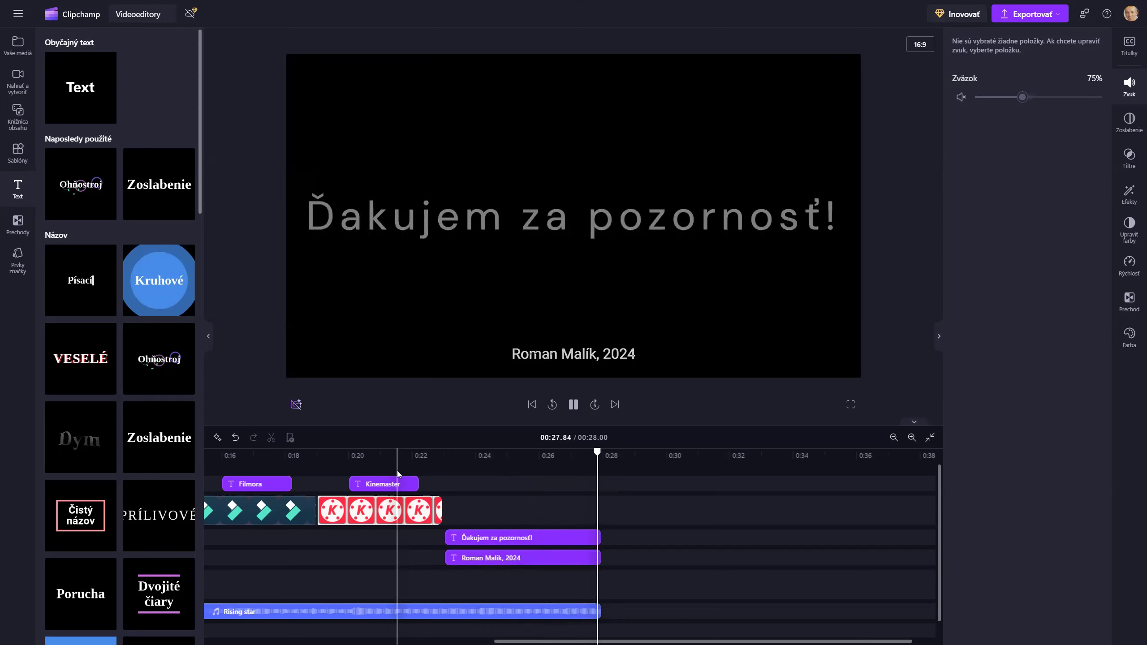
Examine the effects, fade and text settings of the "Filmora" title at about 17.5 seconds.
left_click(270, 485)
left_click(272, 516)
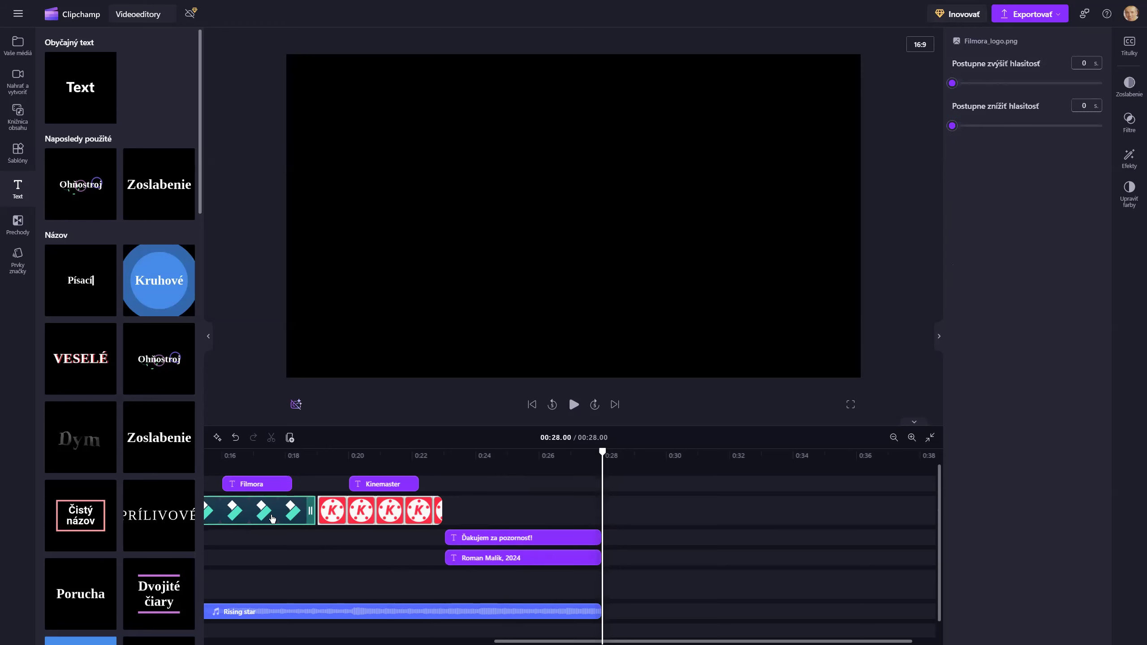
left_click(271, 467)
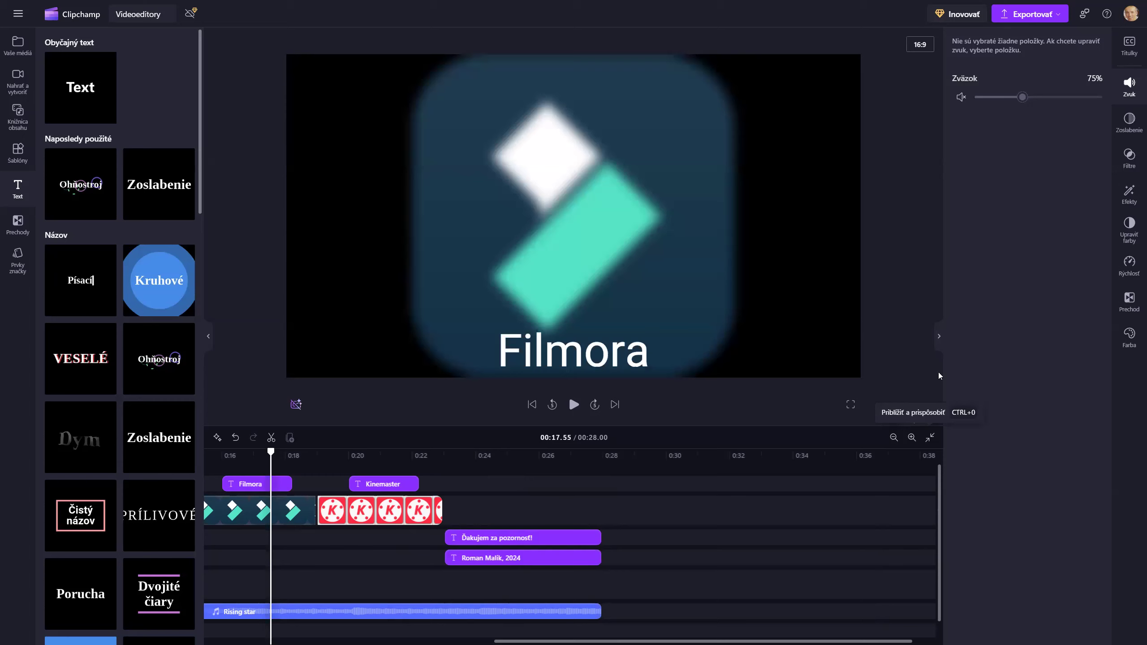
left_click(941, 350)
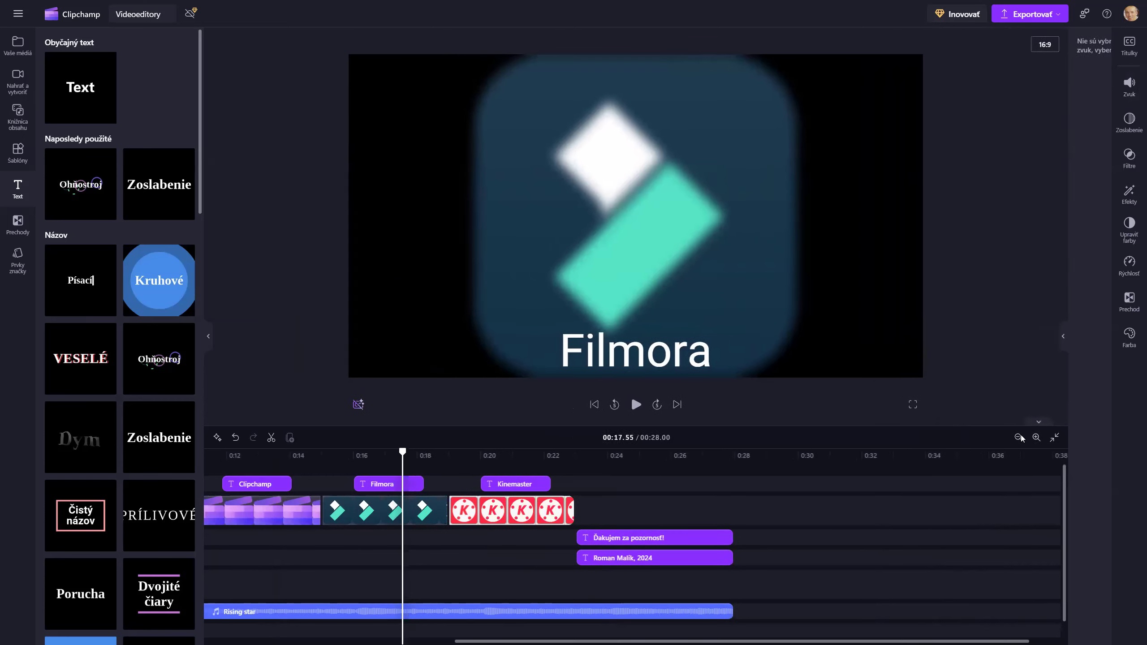
left_click(1098, 438)
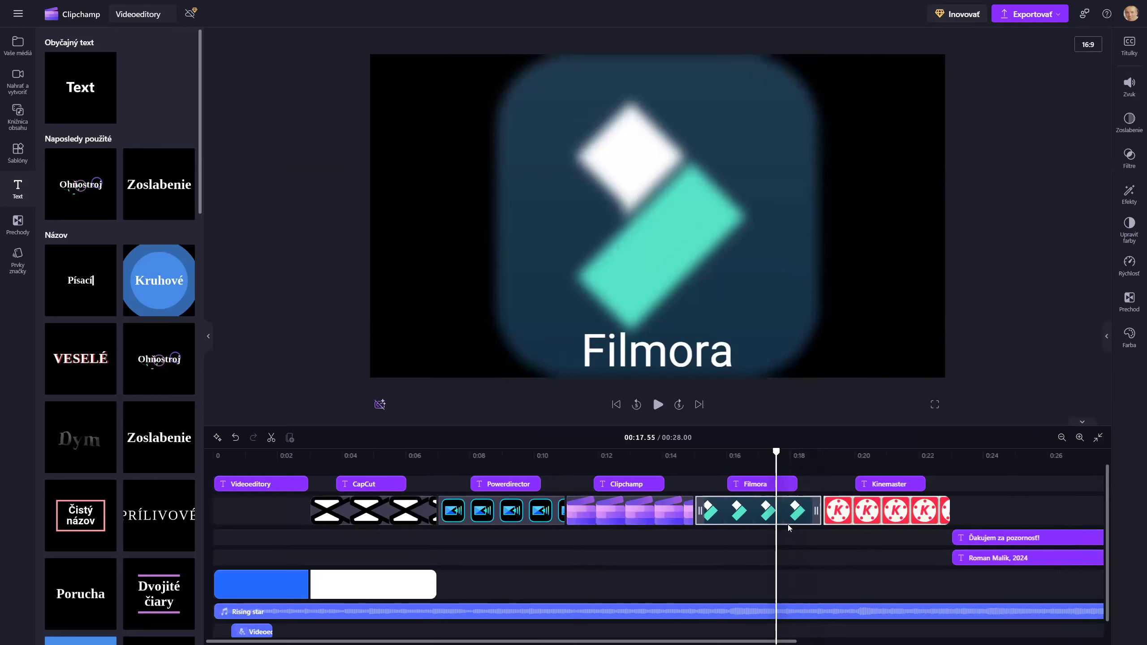
left_click(763, 484)
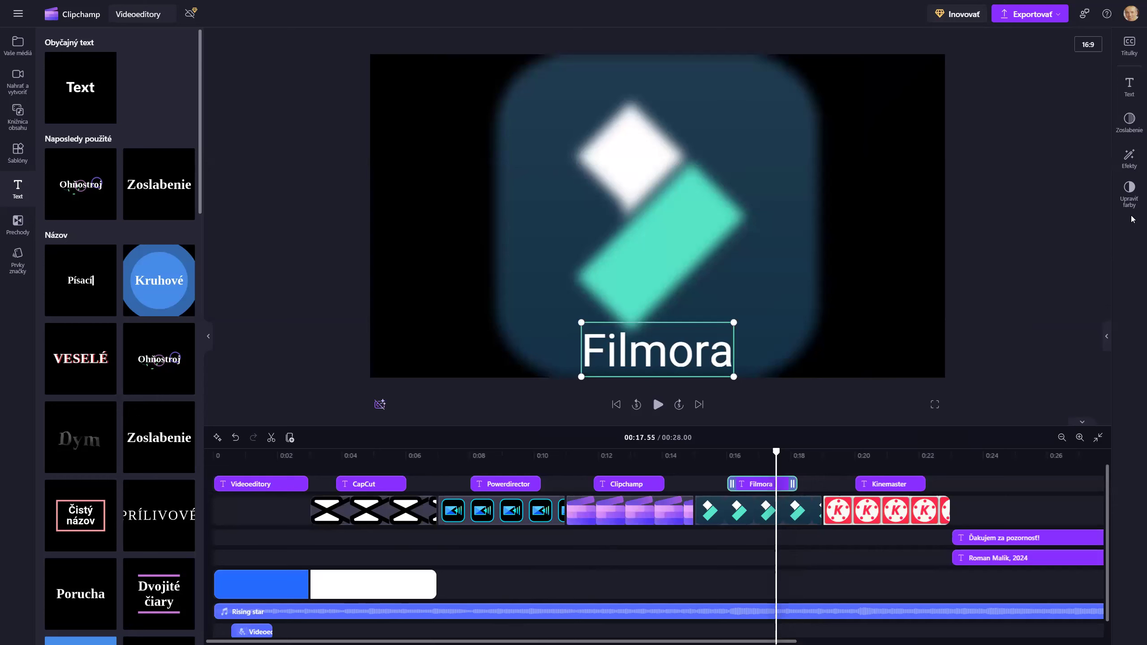
left_click(1129, 161)
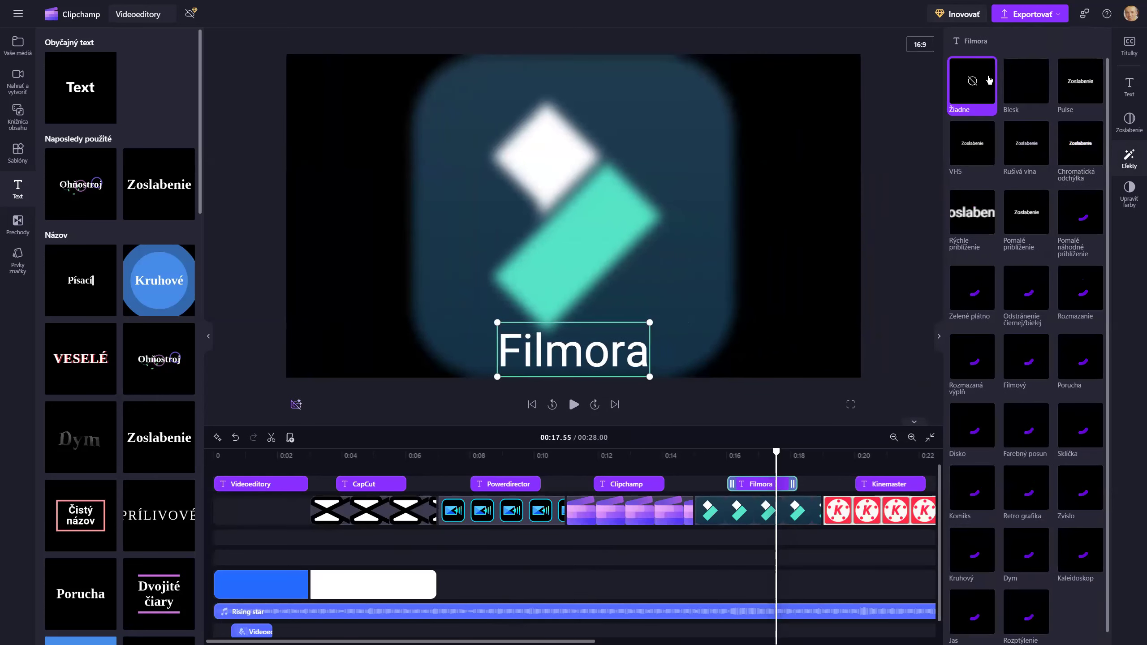
left_click(1130, 120)
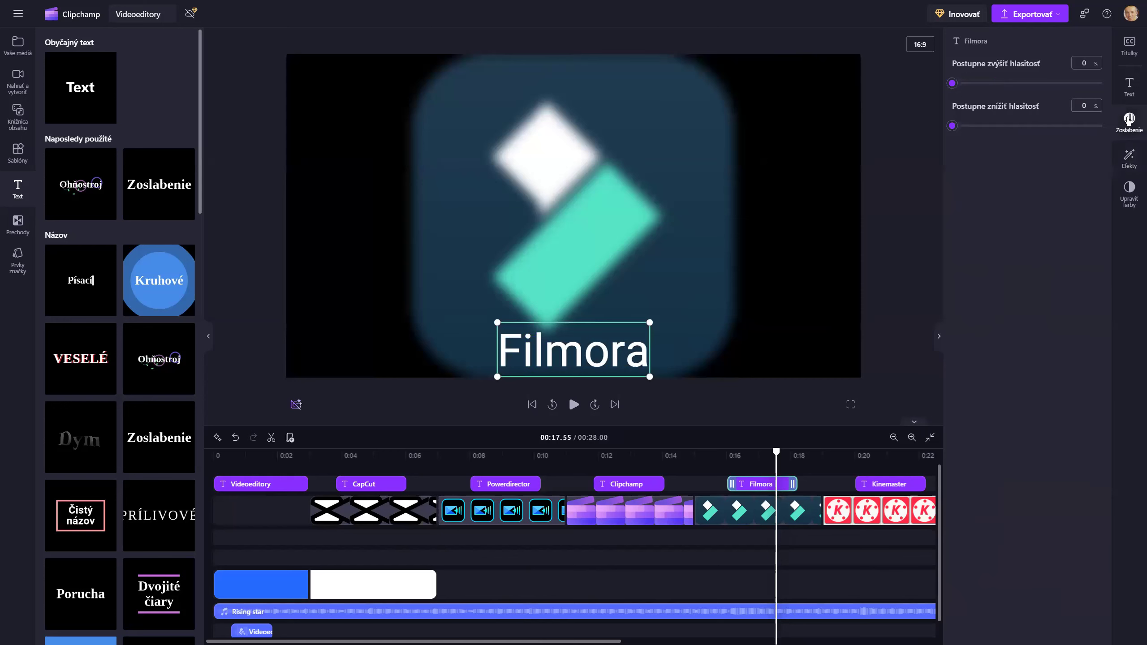
left_click(1129, 84)
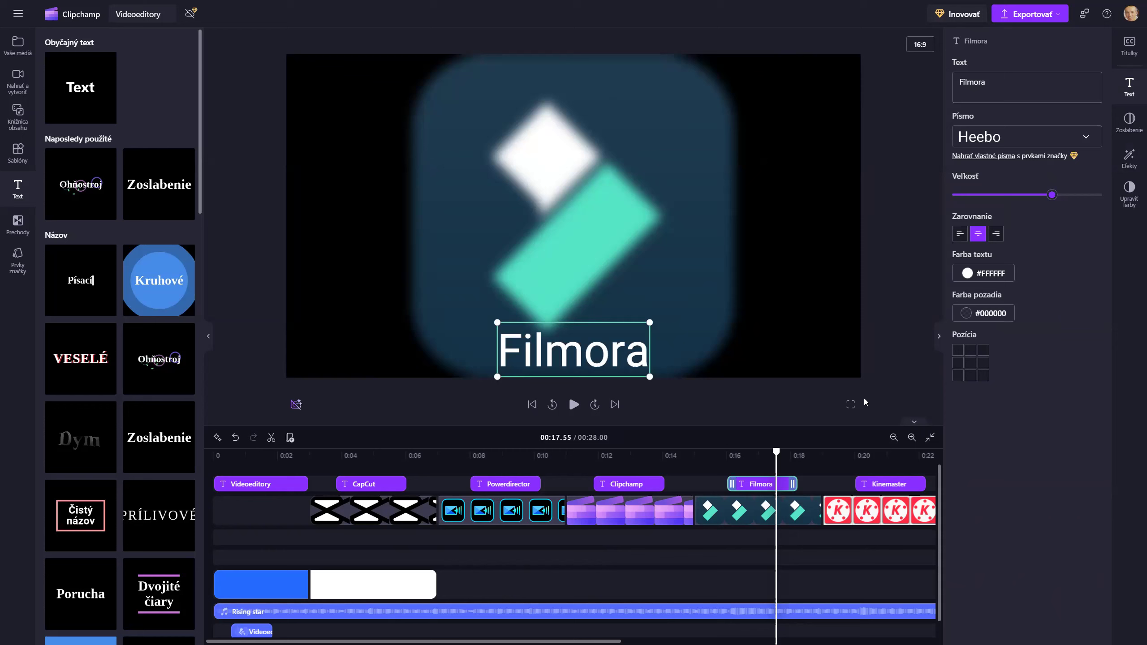
Shrink the Filmora logo and place it centred in the upper part of the frame, clear of its caption.
left_click(657, 288)
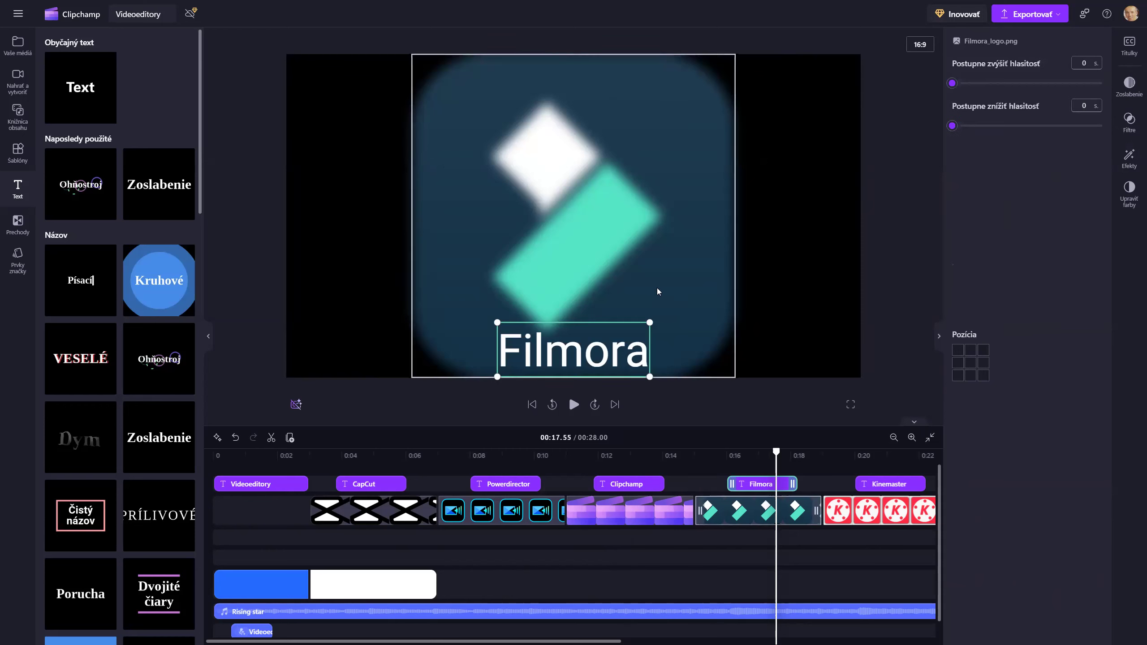
left_click_drag(734, 378, 666, 308)
left_click_drag(593, 242, 623, 244)
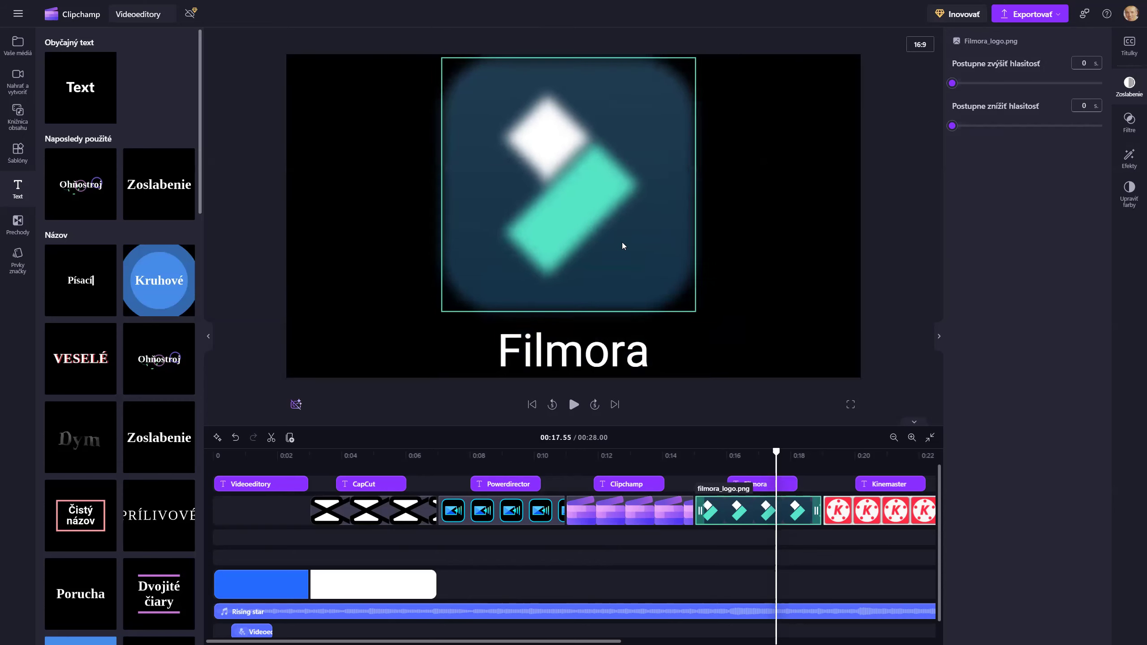
Play the Filmora section from about 15.5 seconds and check the logo's size and position against its caption.
left_click(712, 476)
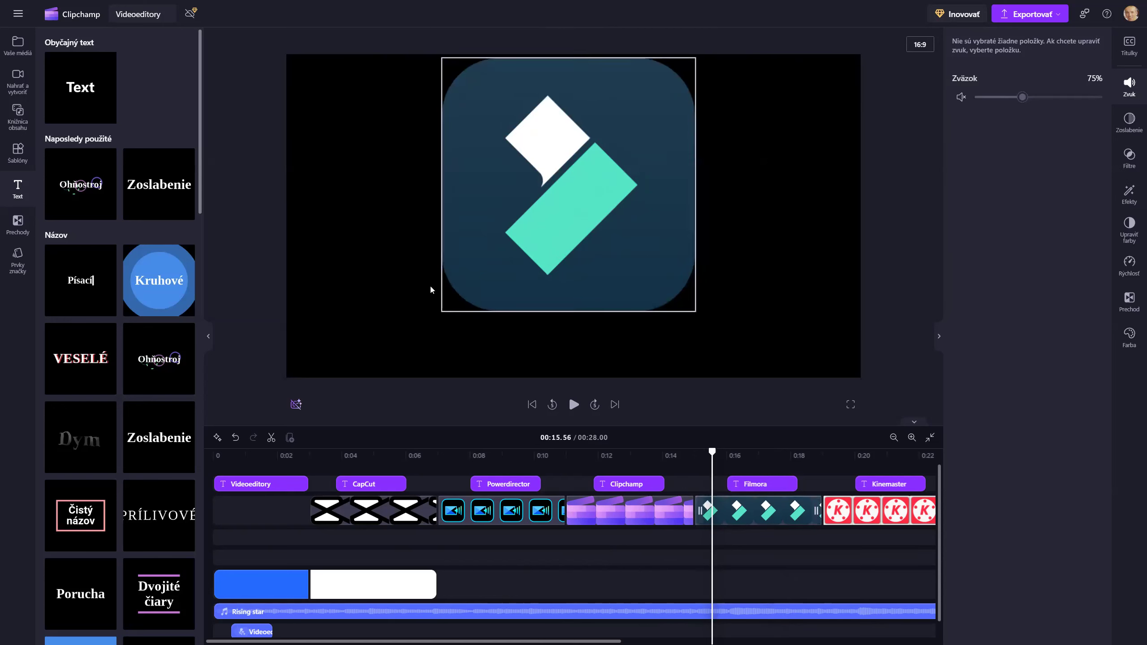
key("space")
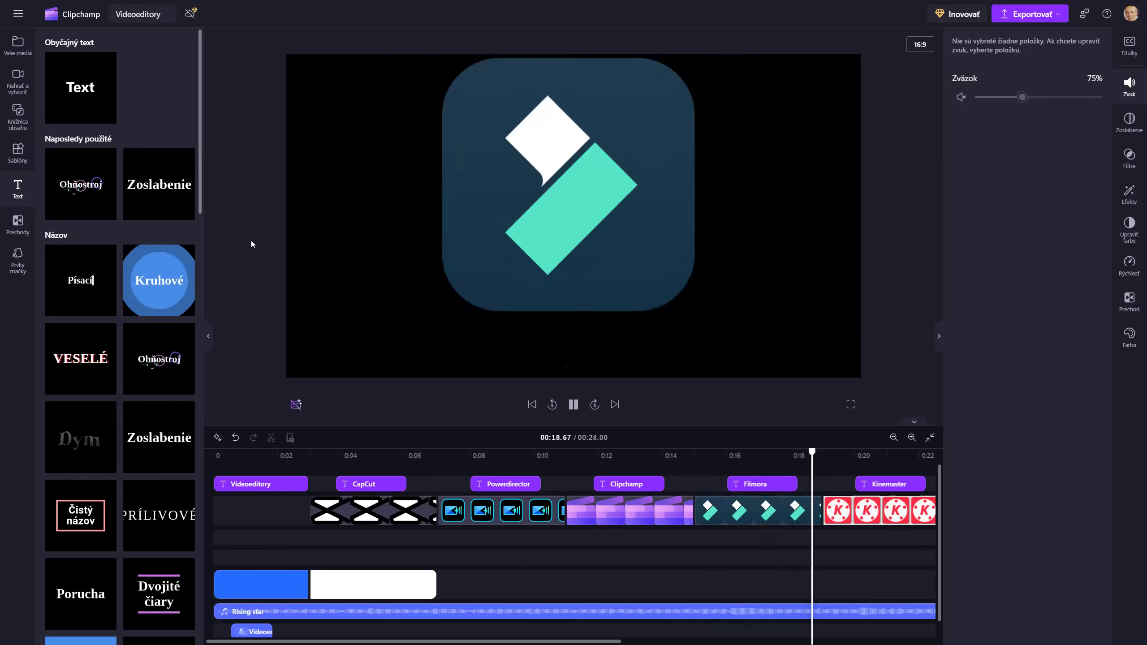
key("space")
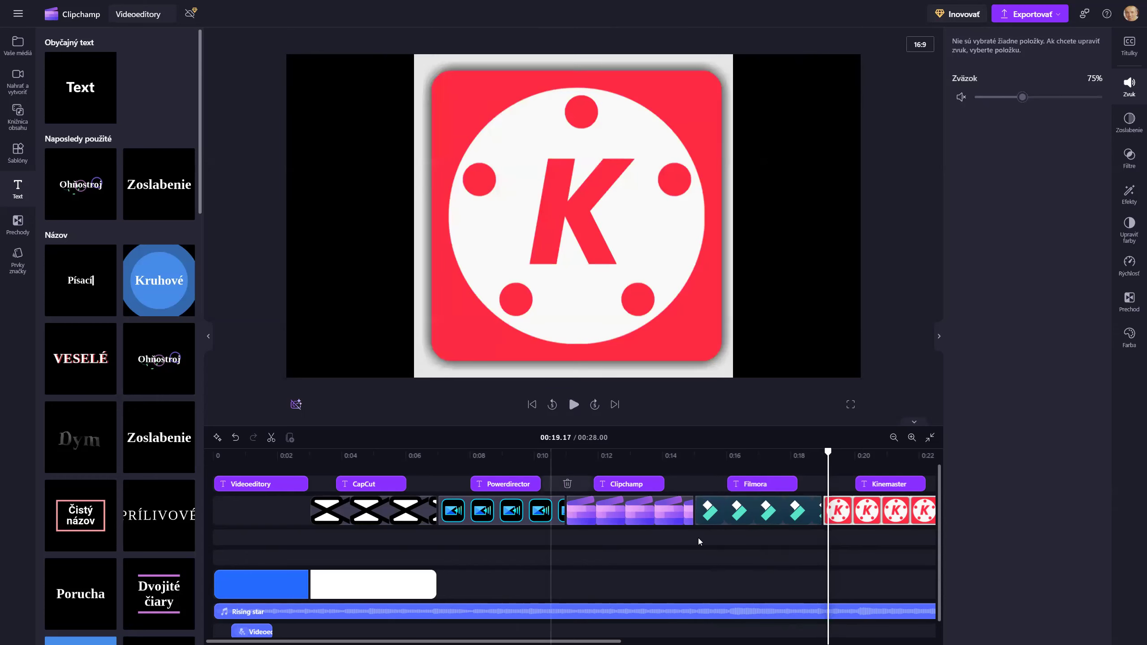
left_click(781, 456)
left_click(758, 461)
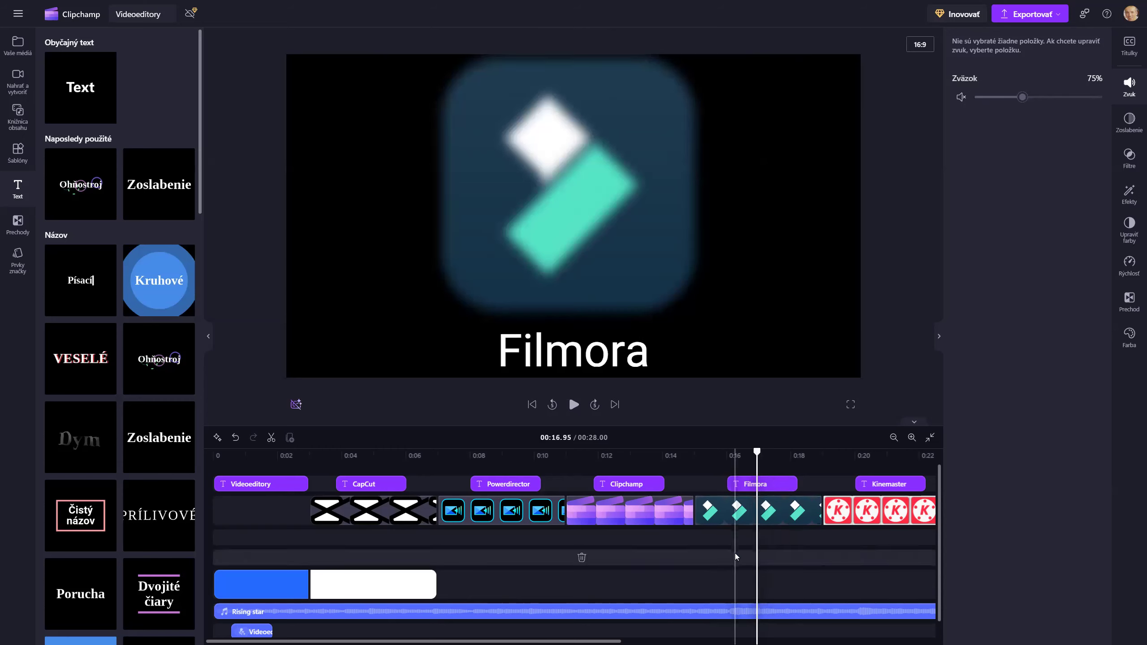
left_click(771, 457)
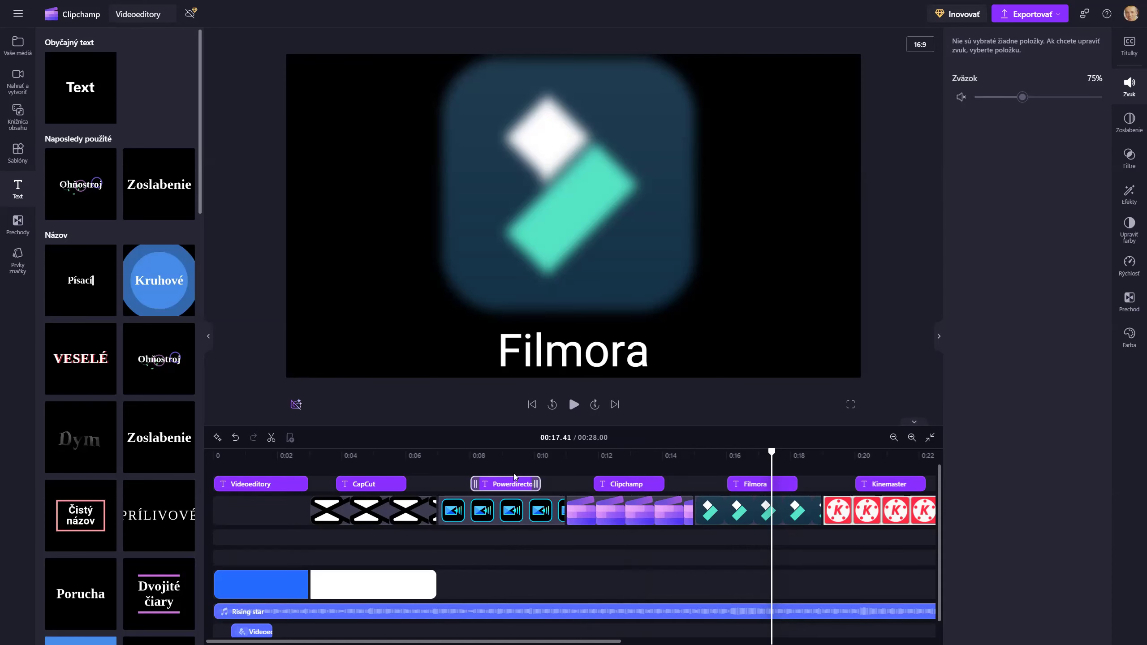
Play the video from the beginning to check it, and export it in 1080p quality.
key("Home")
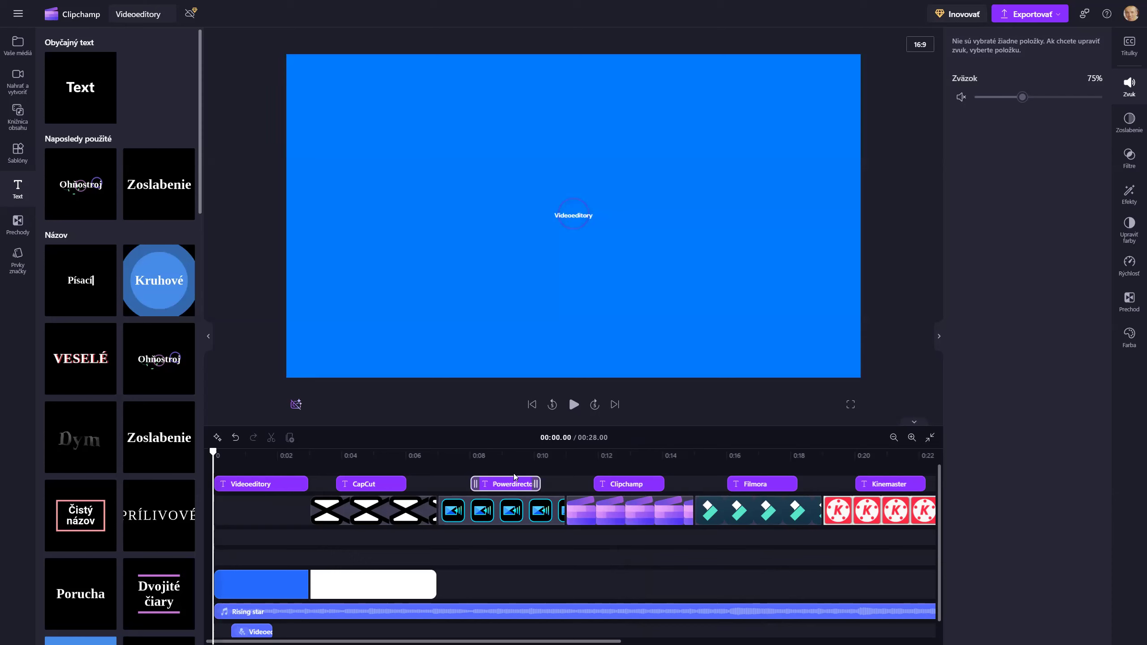
key("space")
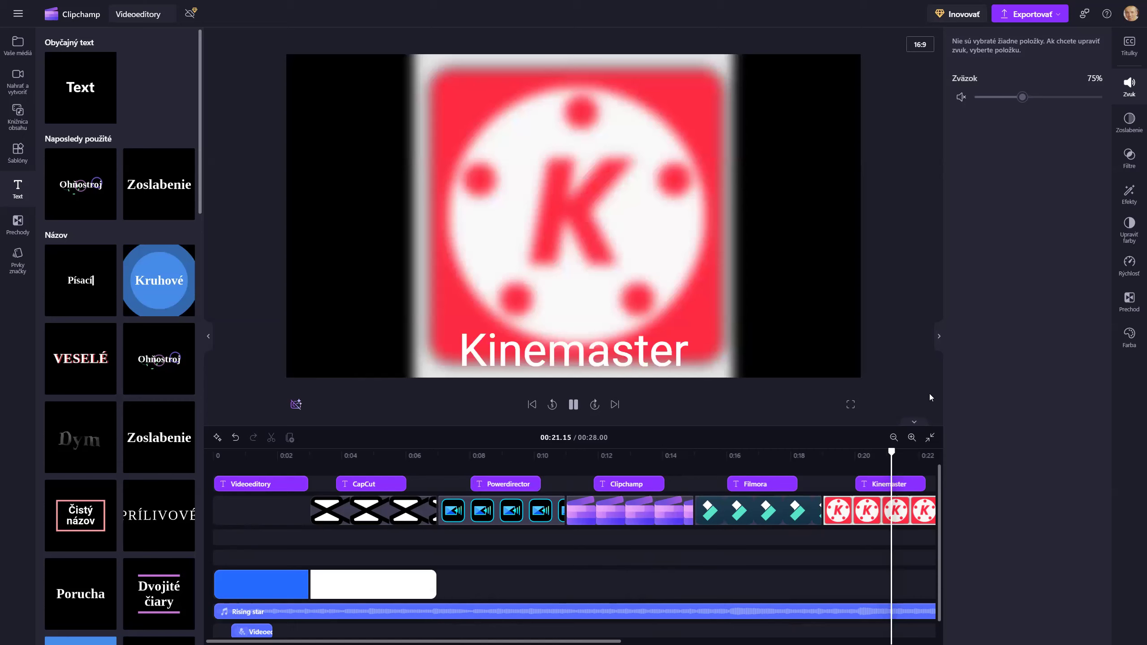
key("space")
left_click(1036, 14)
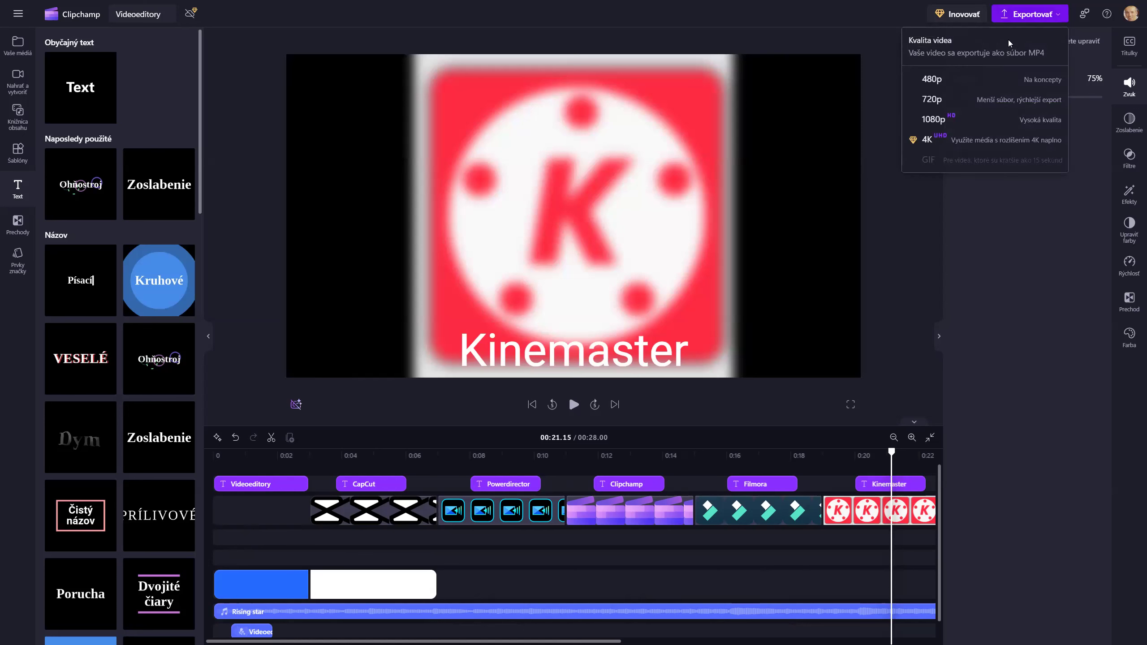
left_click(957, 124)
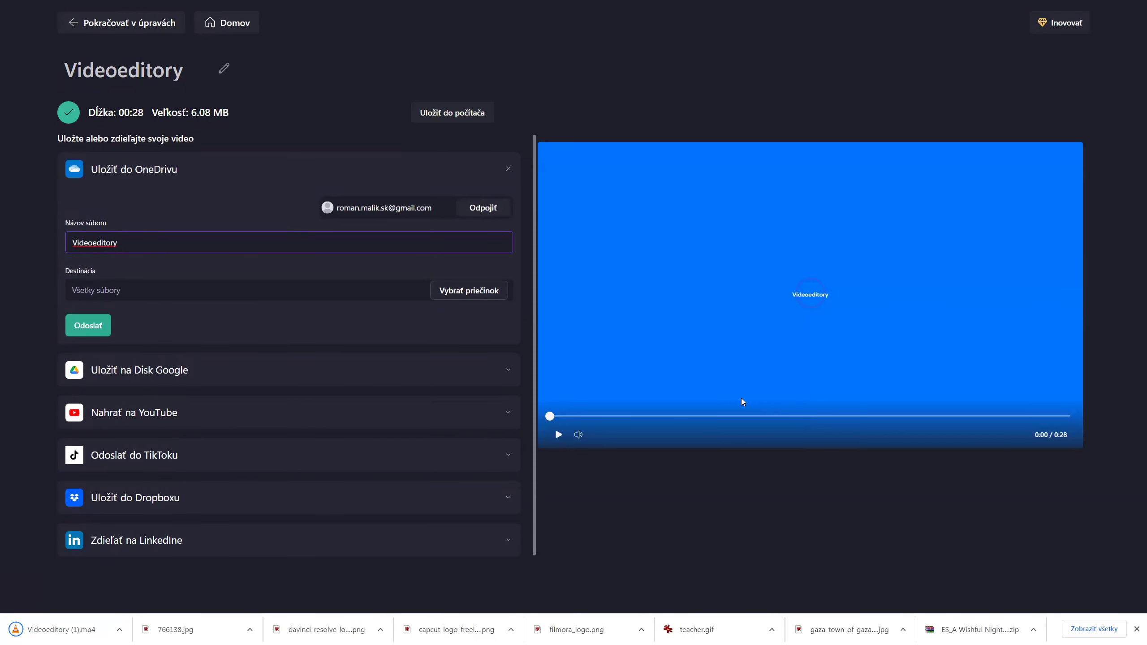
Find the exported "Videoeditory (1).mp4" in the downloads folder and play it in Windows Media Player.
left_click(49, 631)
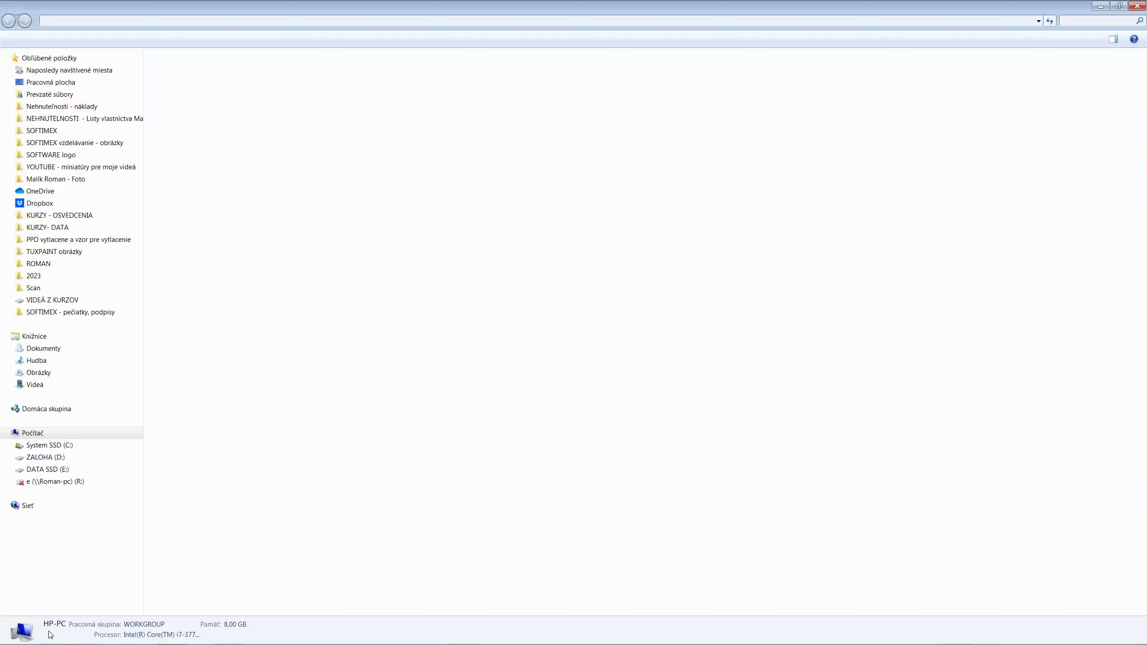
left_click(53, 95)
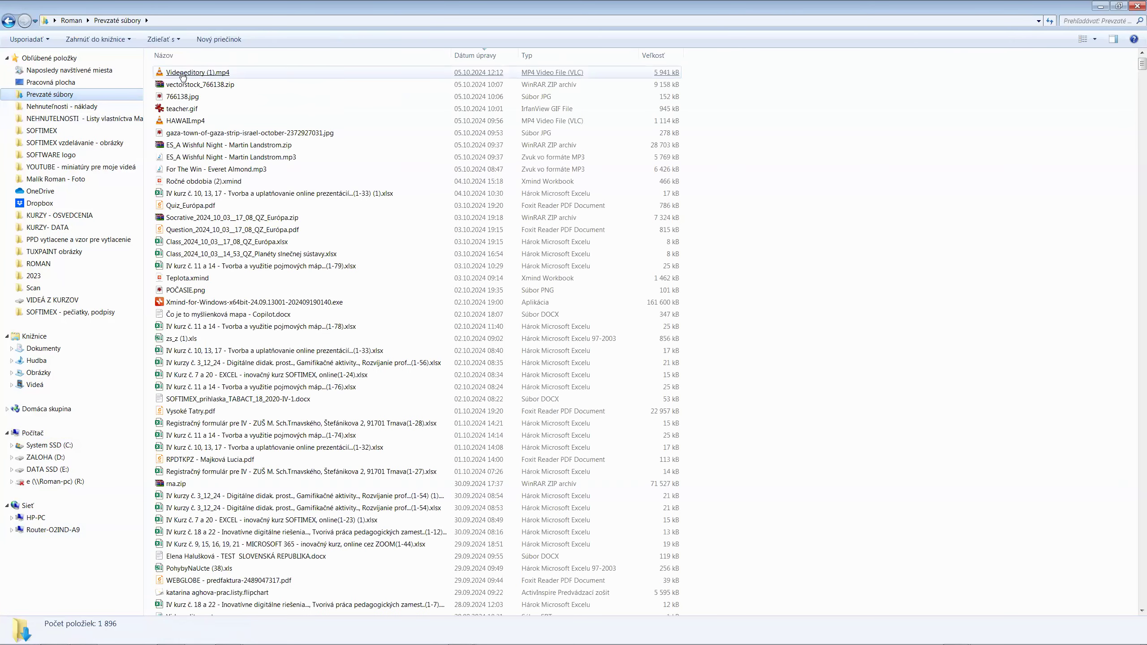
left_click(183, 76)
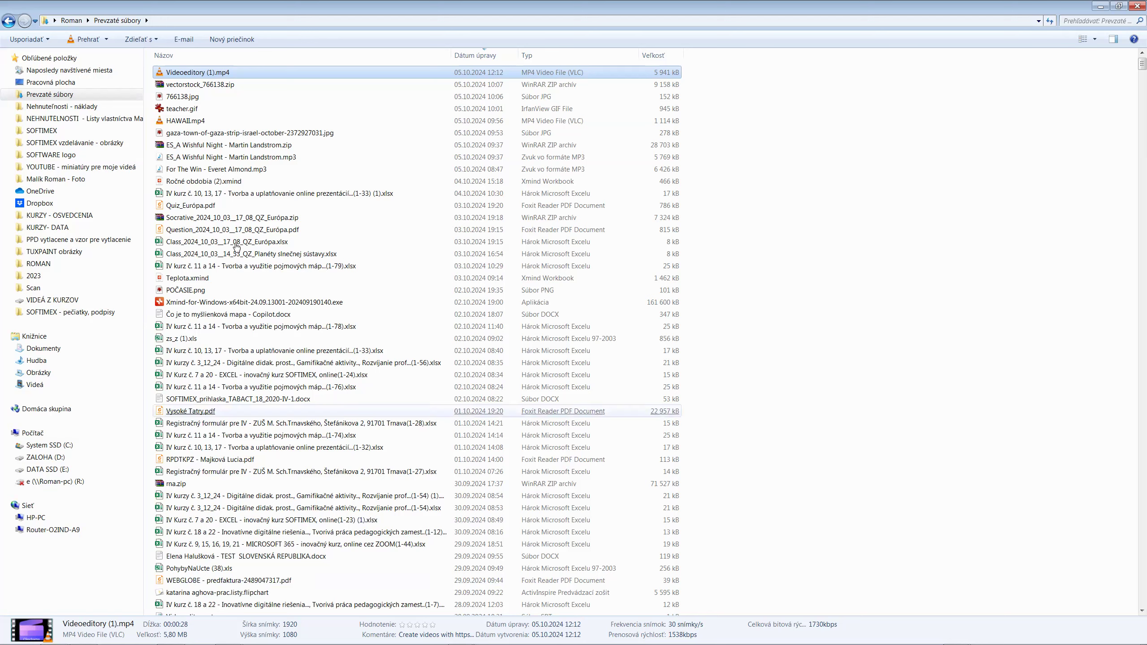
right_click(207, 76)
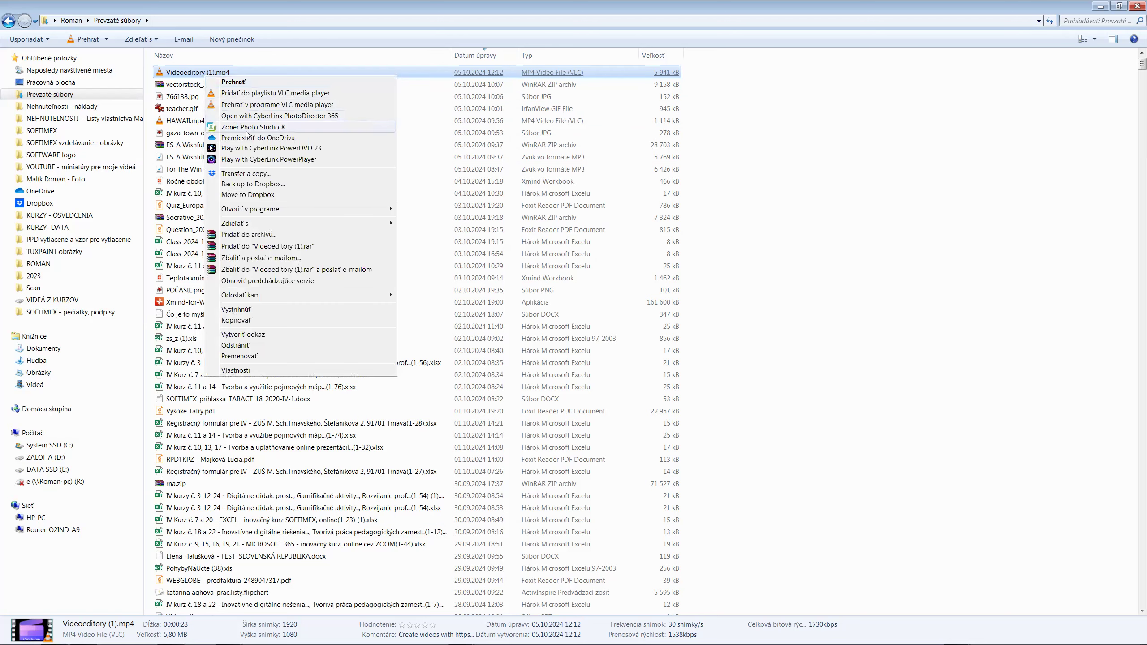
mouse_move(364, 212)
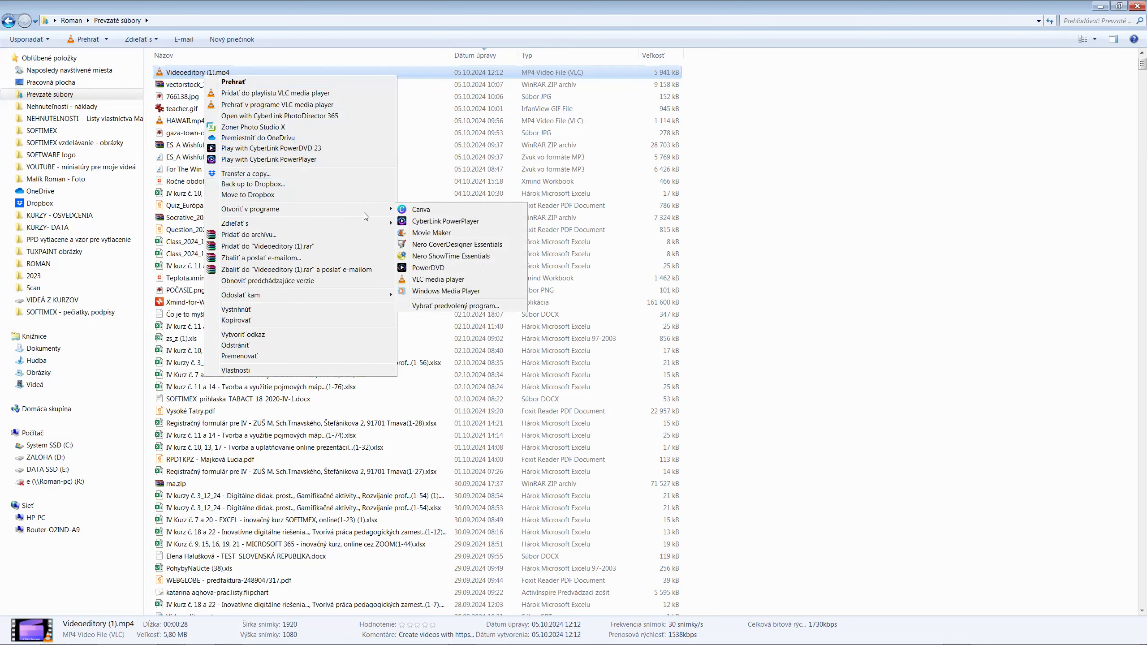
left_click(441, 291)
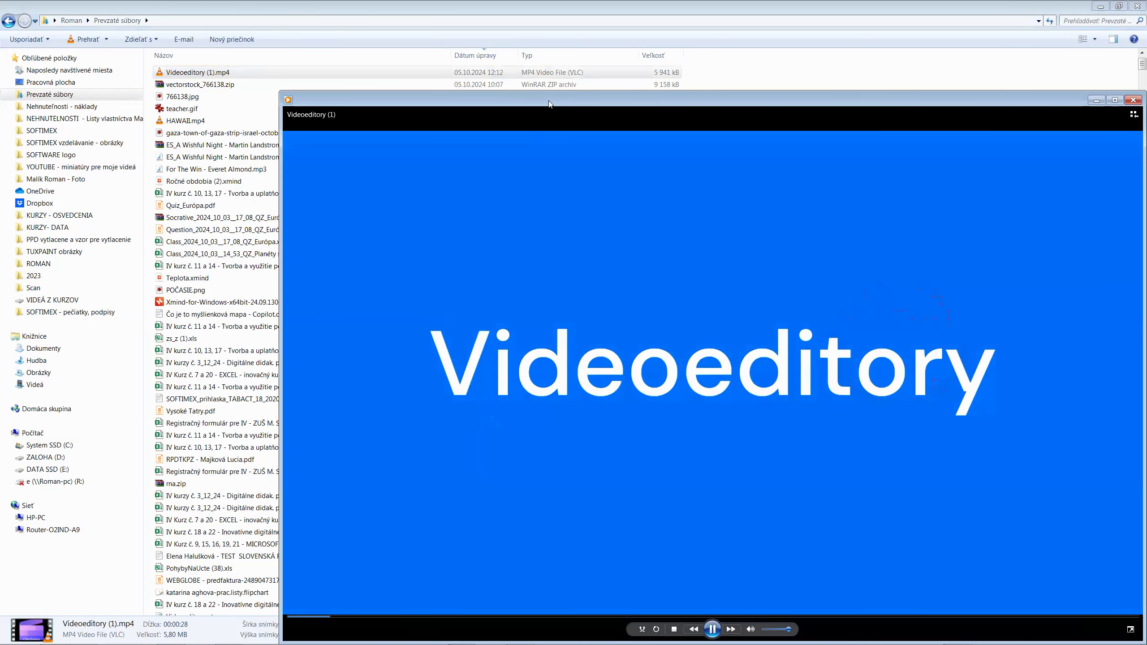
left_click_drag(549, 101, 413, 62)
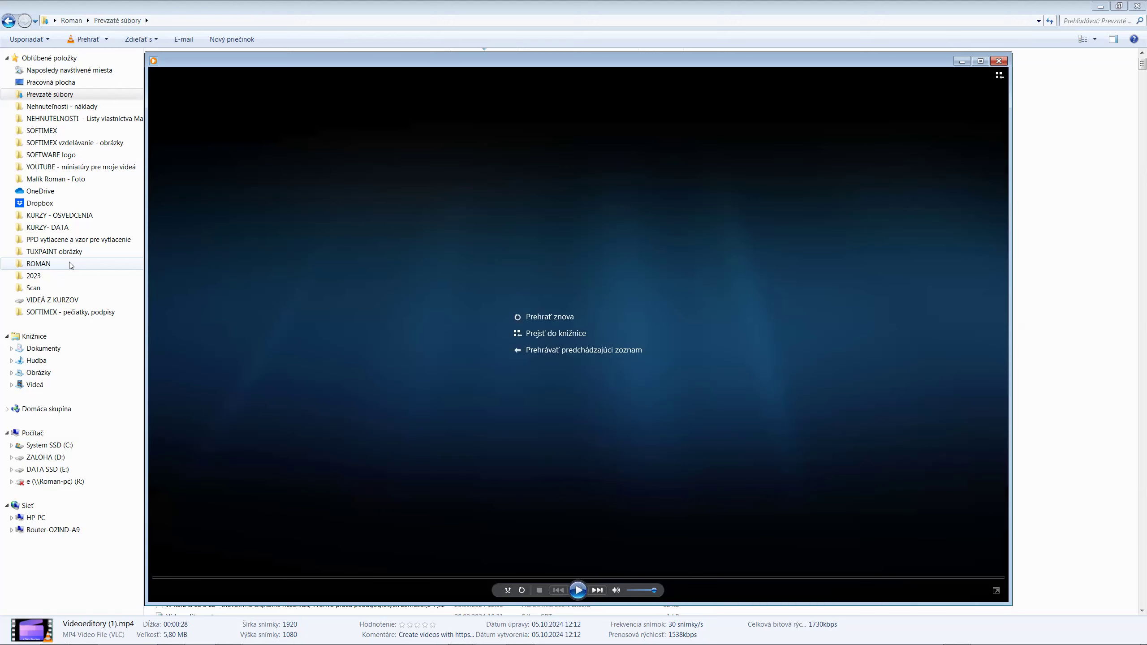
Close the media player and the downloads folder, and return to the Clipchamp home page.
left_click(999, 61)
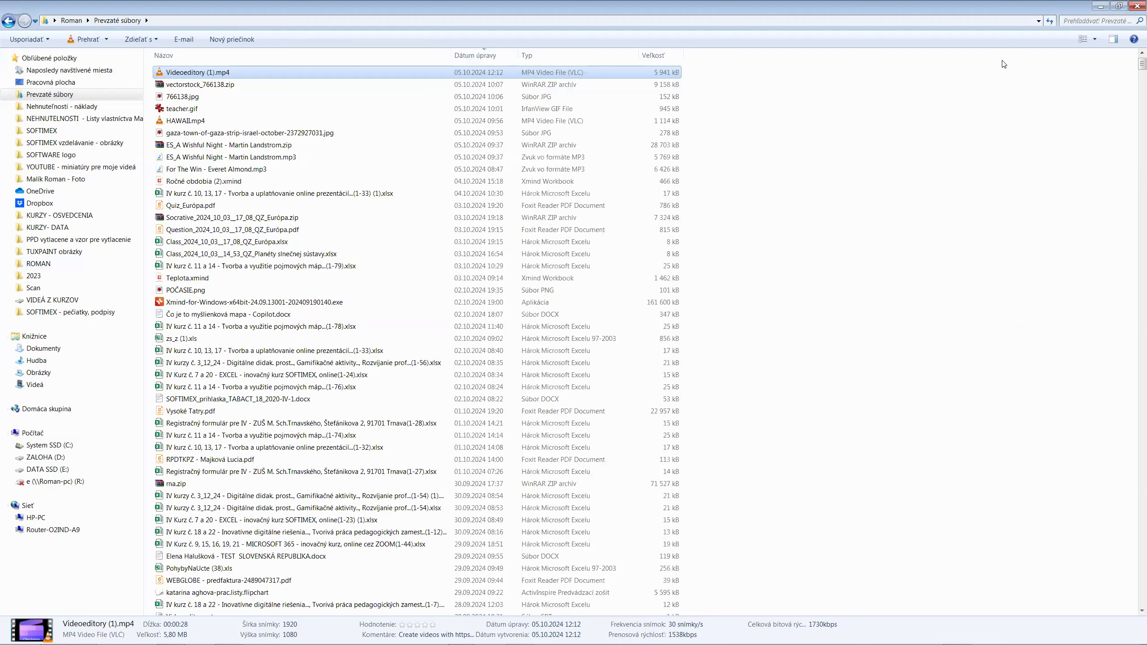
left_click(1135, 6)
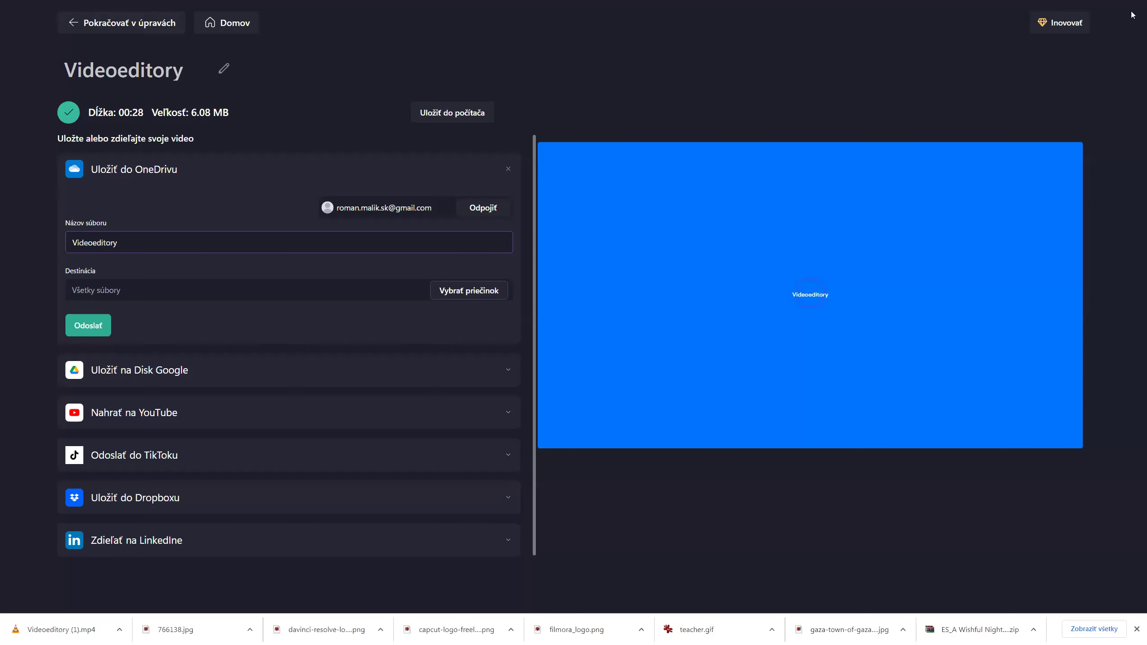
left_click(212, 22)
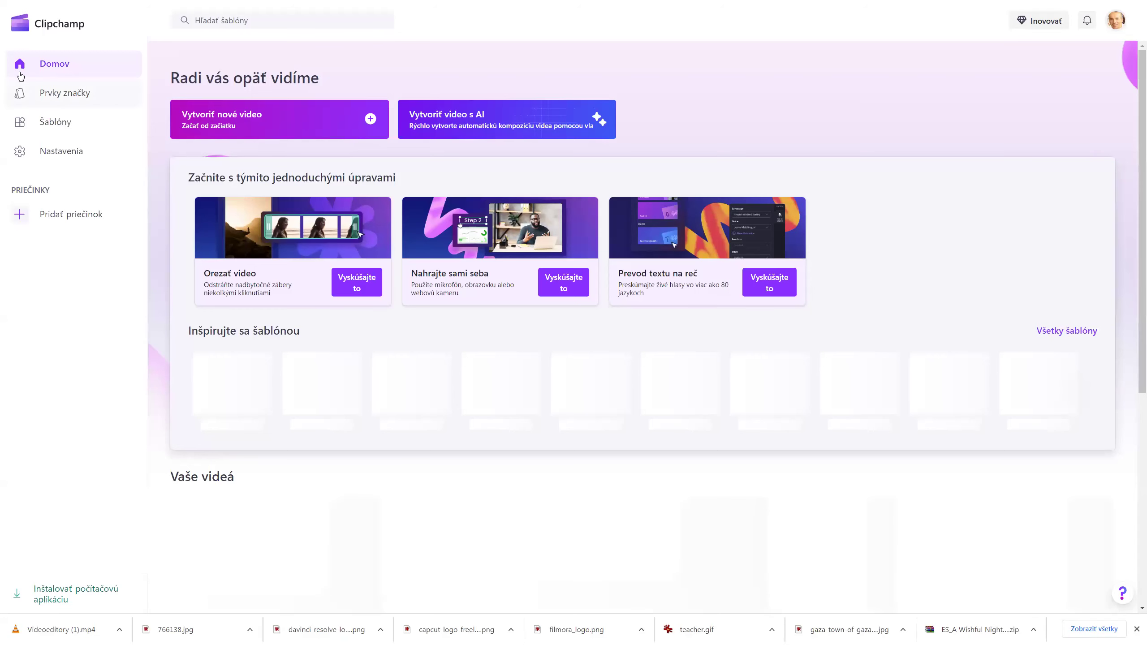